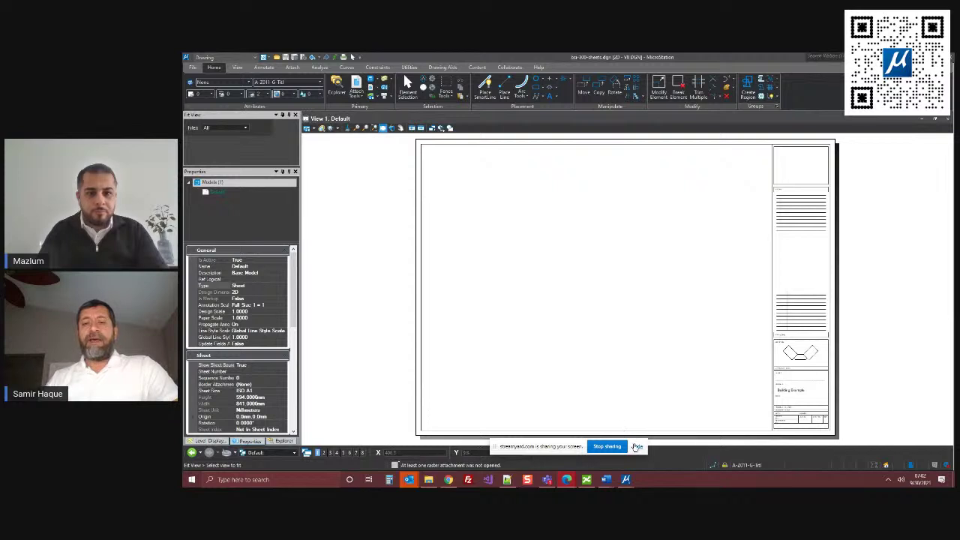
left_click(637, 446)
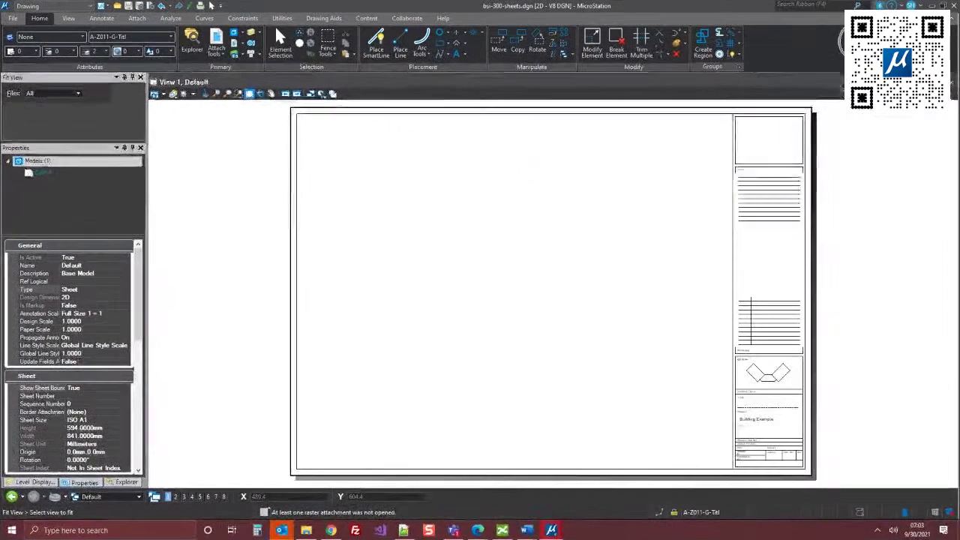
- Examine the Look and Feel and Mouse Wheel categories of the user preferences and return to the drawing
left_click(13, 25)
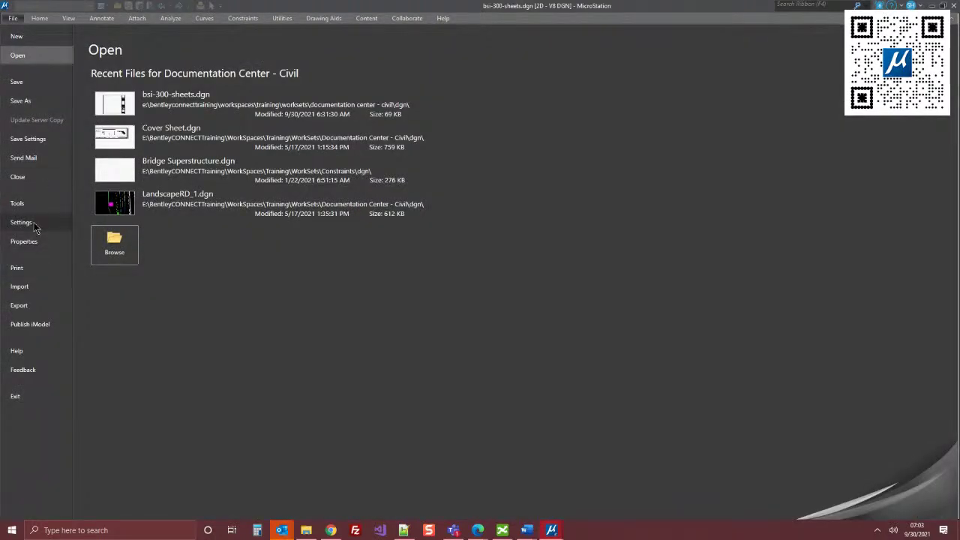
left_click(34, 223)
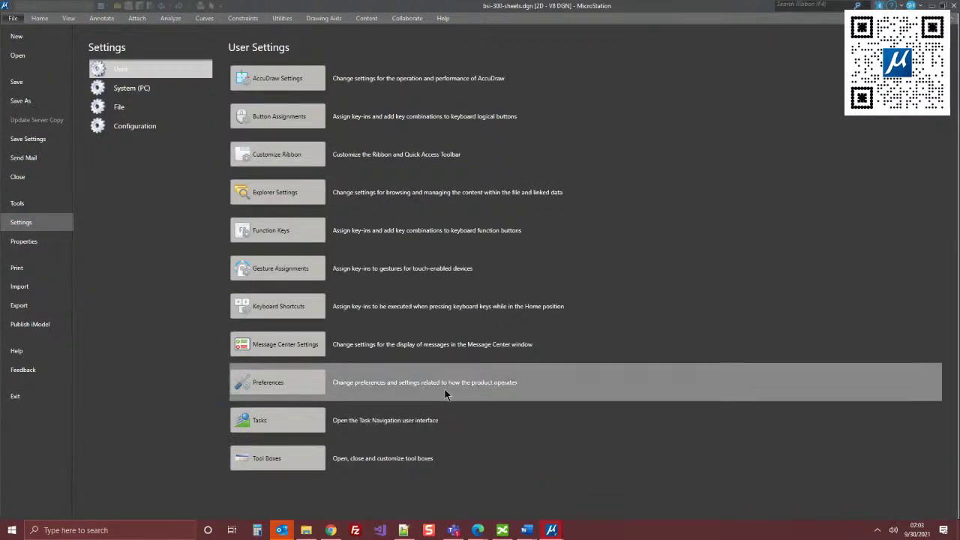
left_click(306, 383)
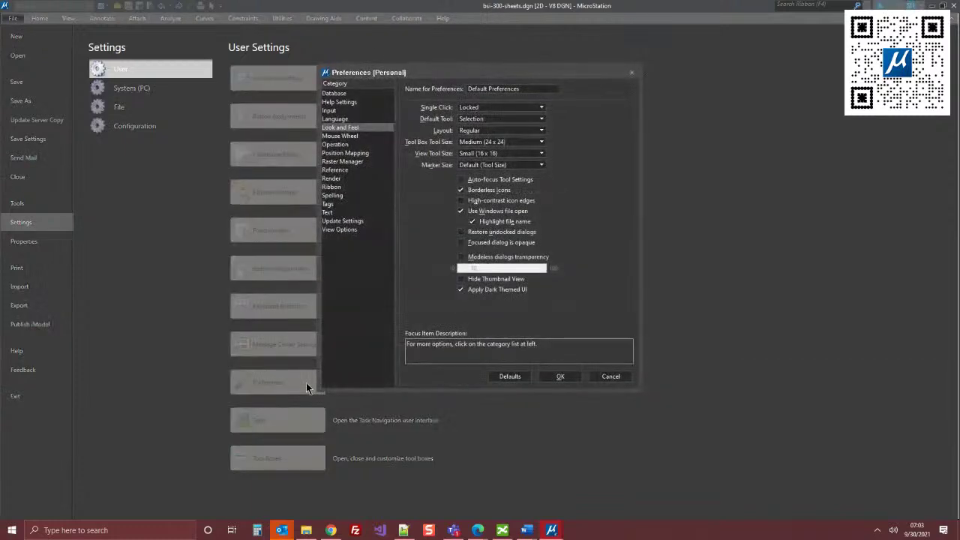
left_click(342, 133)
left_click(343, 134)
left_click(560, 376)
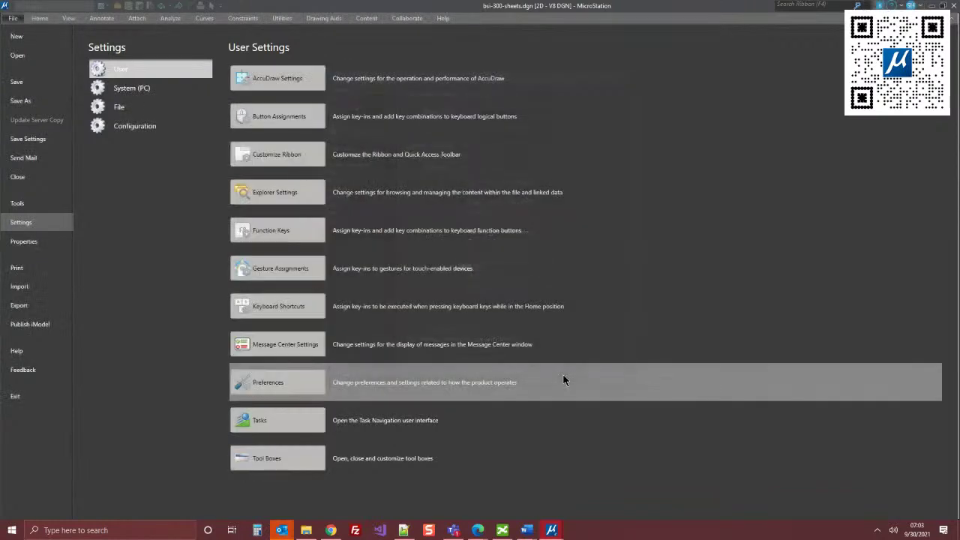
left_click(39, 18)
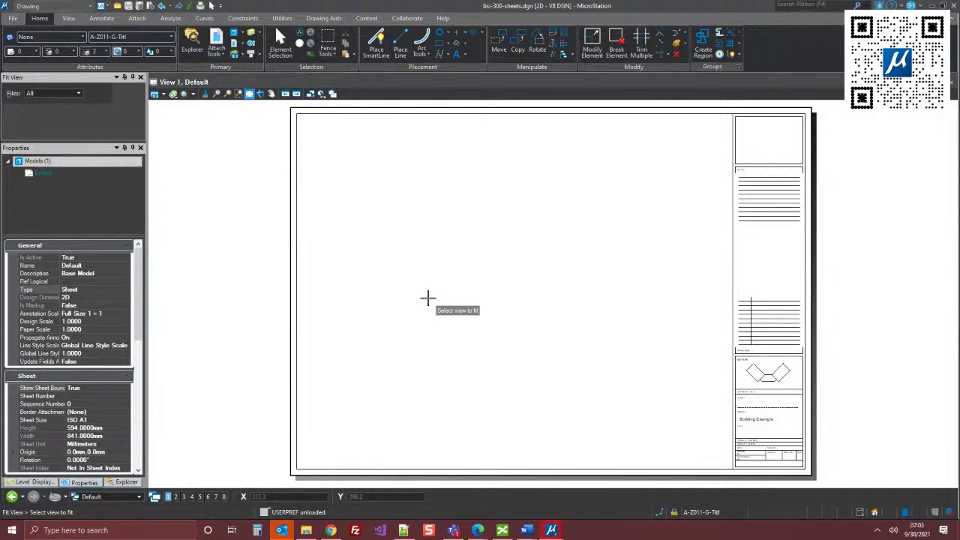
left_click(69, 18)
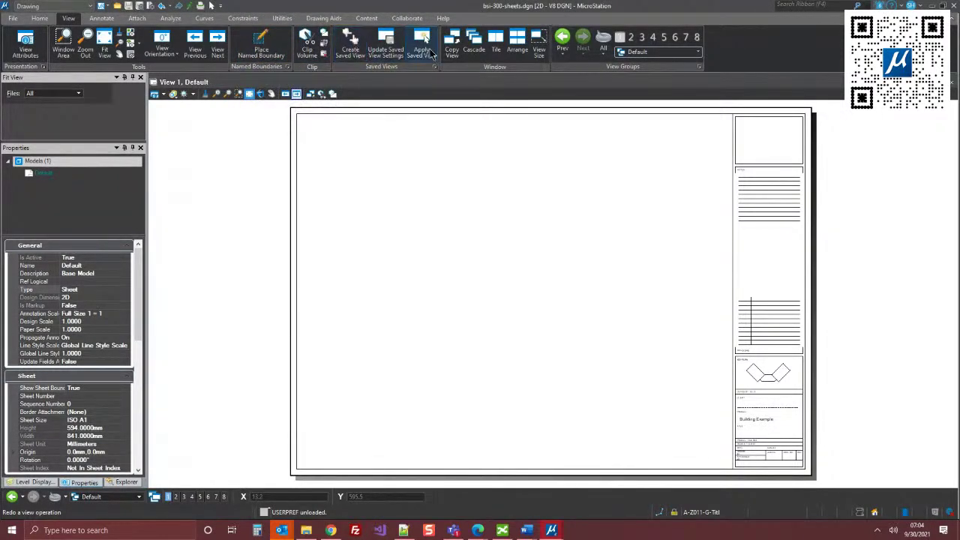
left_click(101, 18)
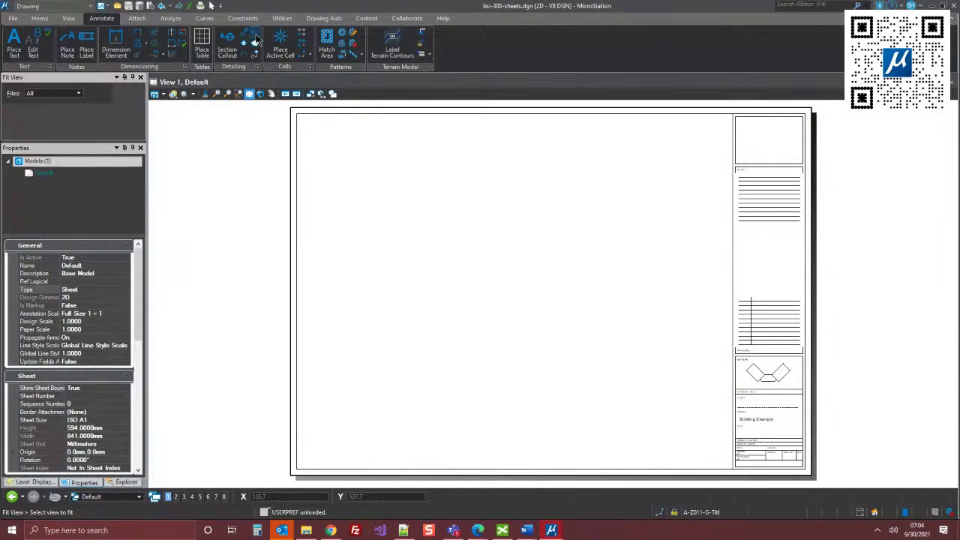
- Start Place Named Boundary with the From Drawing Boundary method and float its settings window clear of the sheet area
left_click(69, 18)
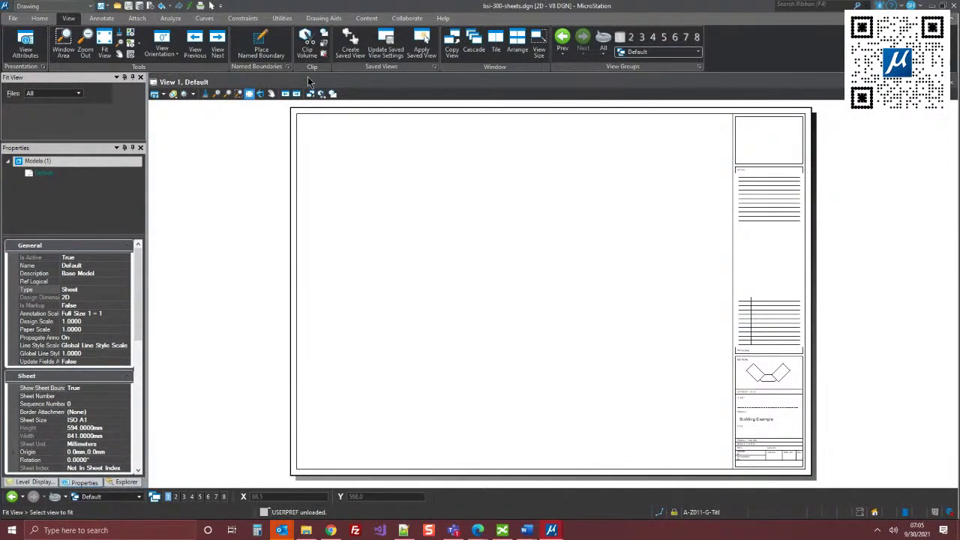
left_click(261, 45)
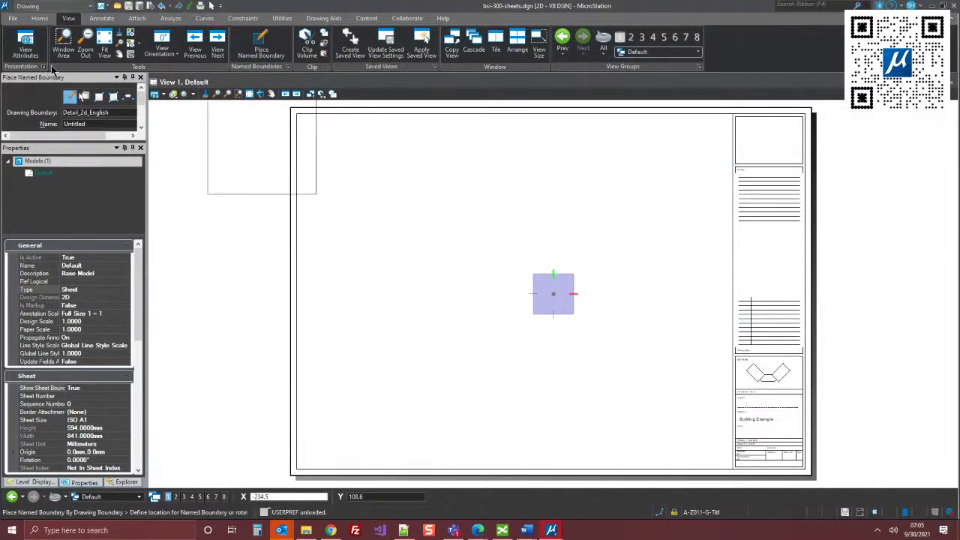
left_click_drag(59, 80, 453, 159)
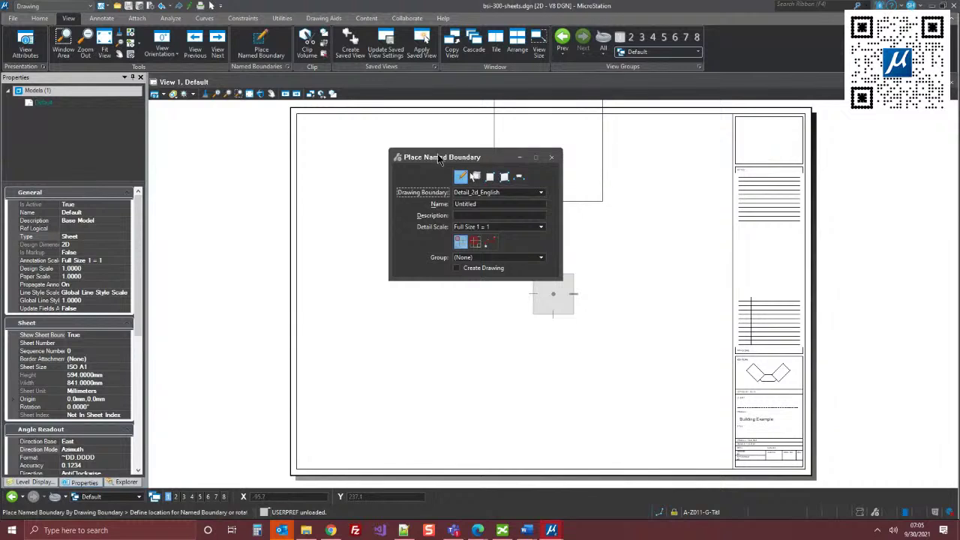
left_click_drag(433, 158, 324, 144)
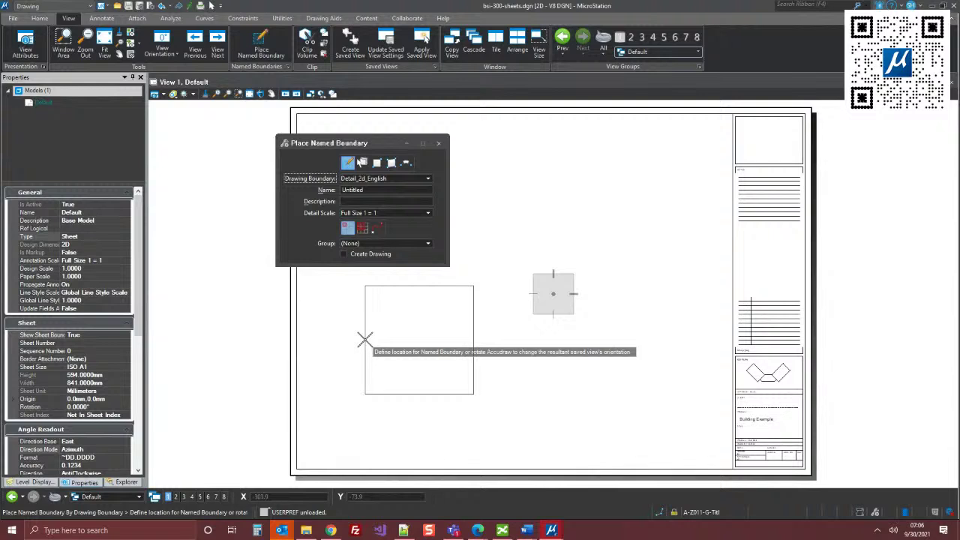
left_click(368, 259)
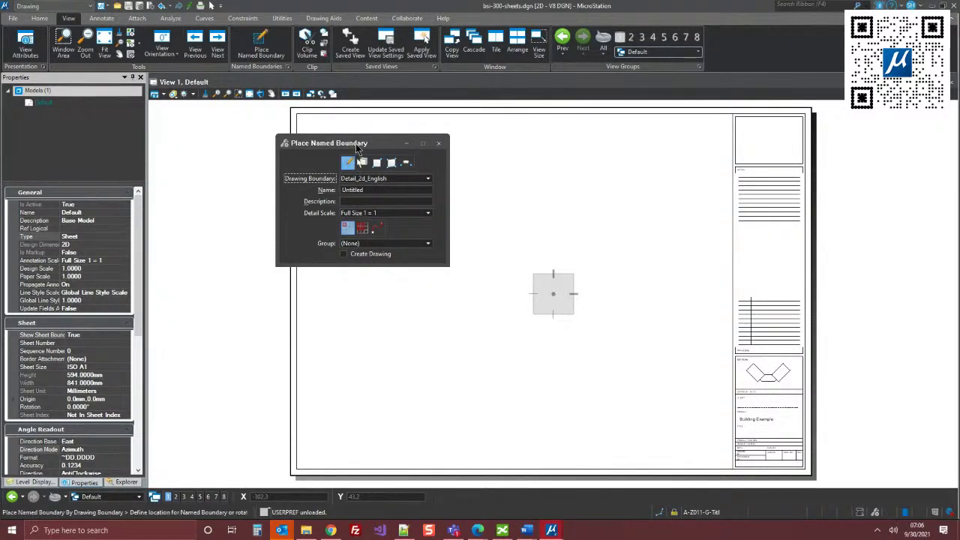
left_click_drag(357, 148, 242, 194)
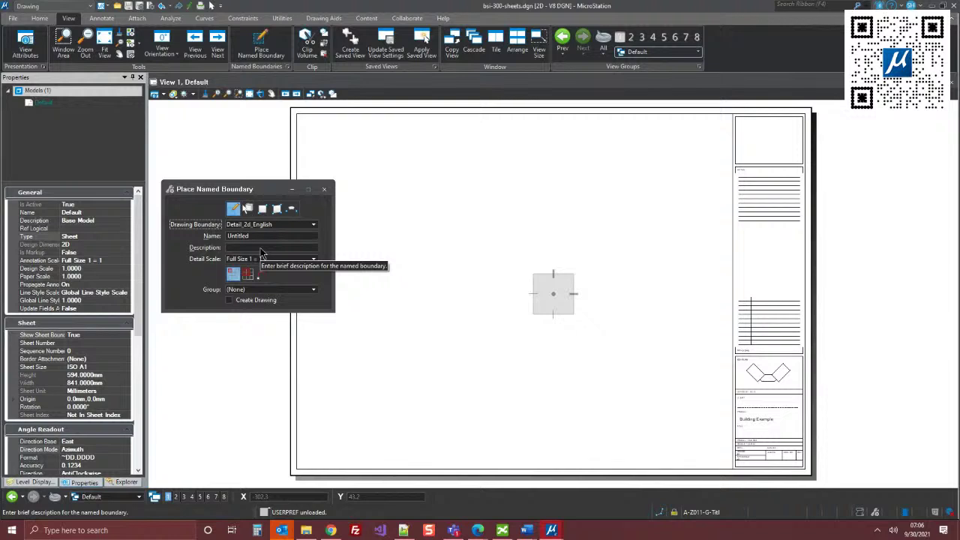
left_click(235, 210)
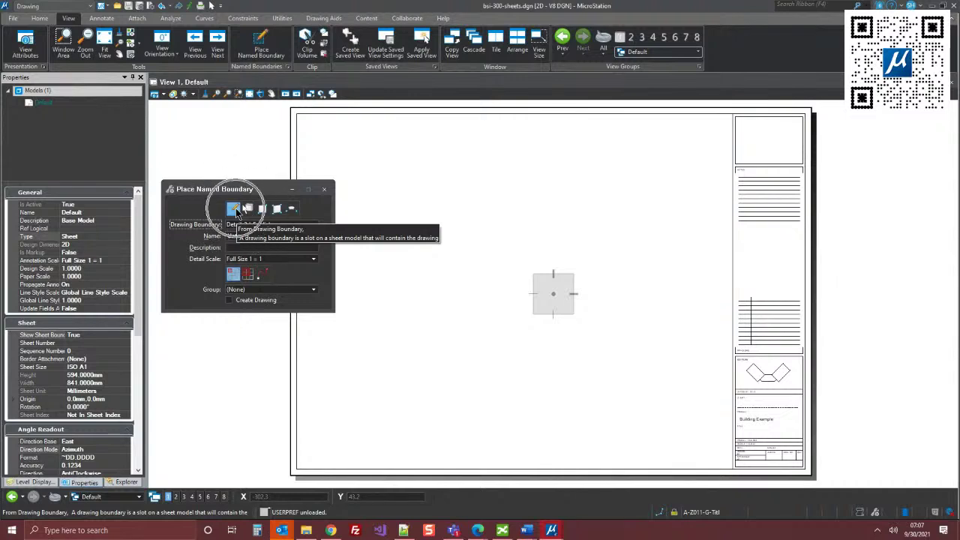
left_click(235, 210)
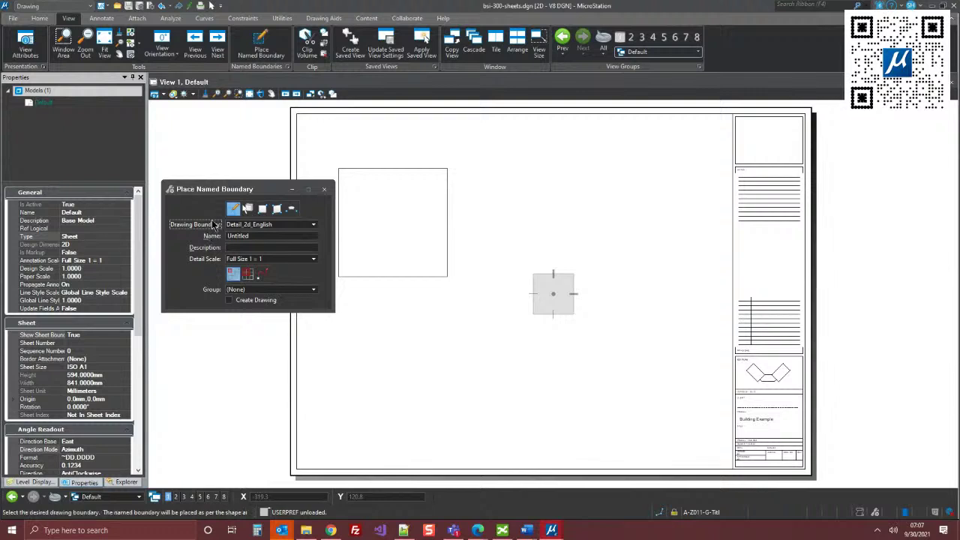
- Name the boundary Detail 1, keeping the Detail_2d_English drawing boundary and the Full Size 1 = 1 detail scale
left_click(312, 226)
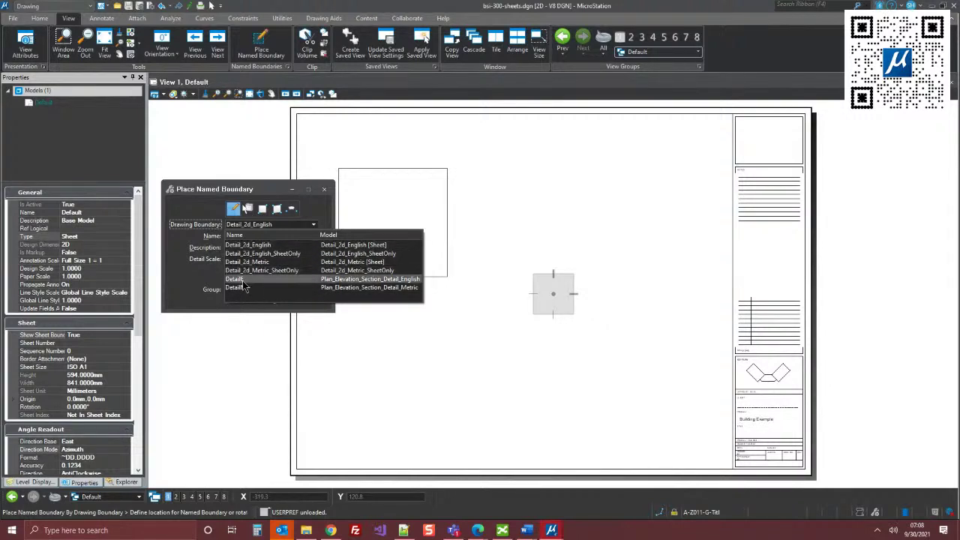
left_click(261, 227)
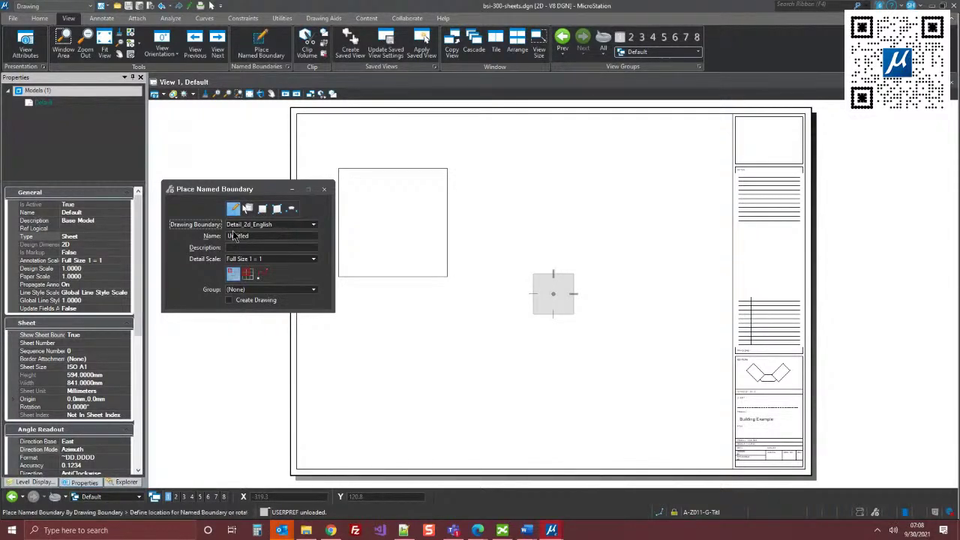
key("Tab")
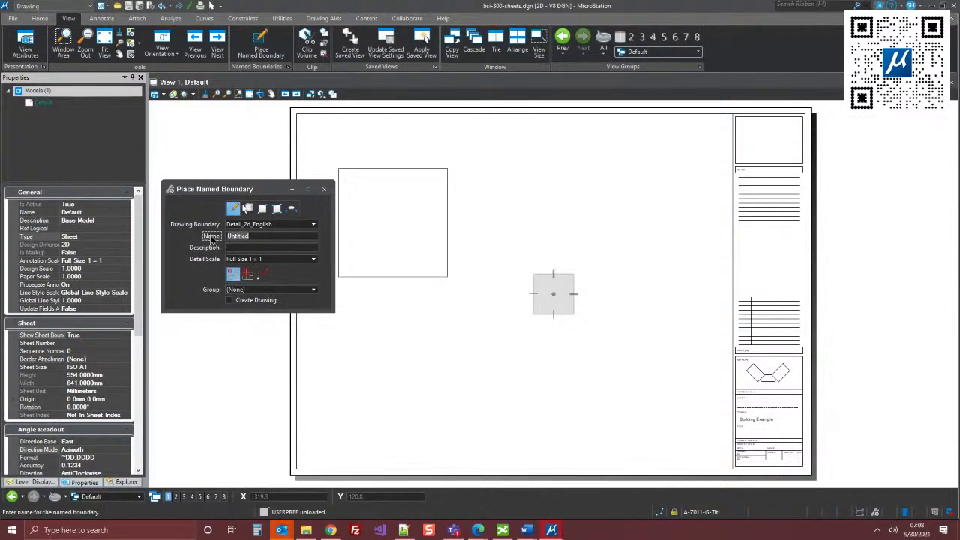
type("Detail 1")
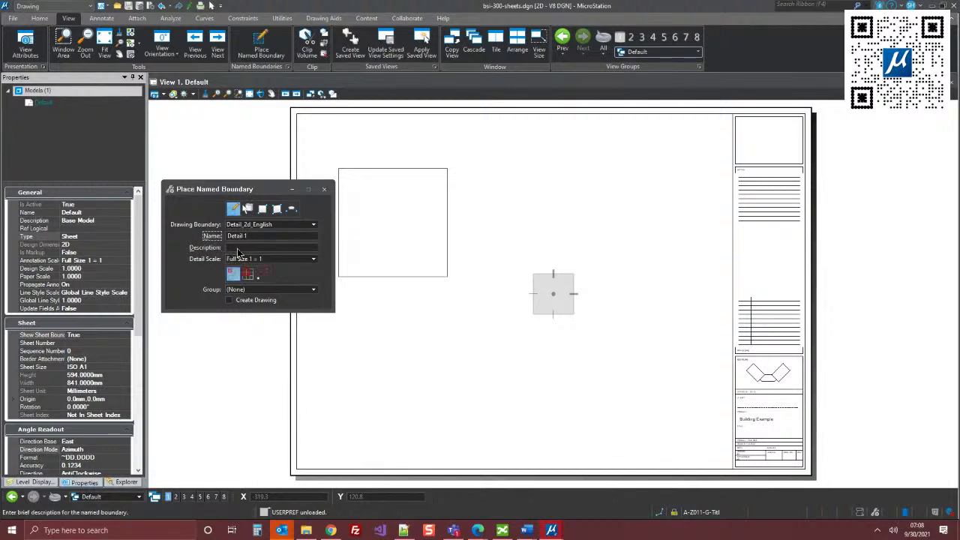
key("Tab")
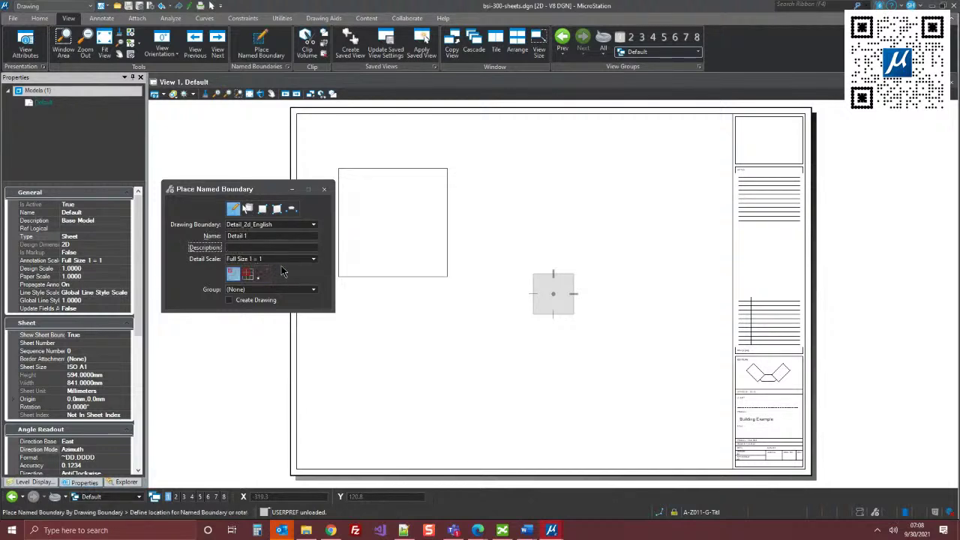
left_click(242, 260)
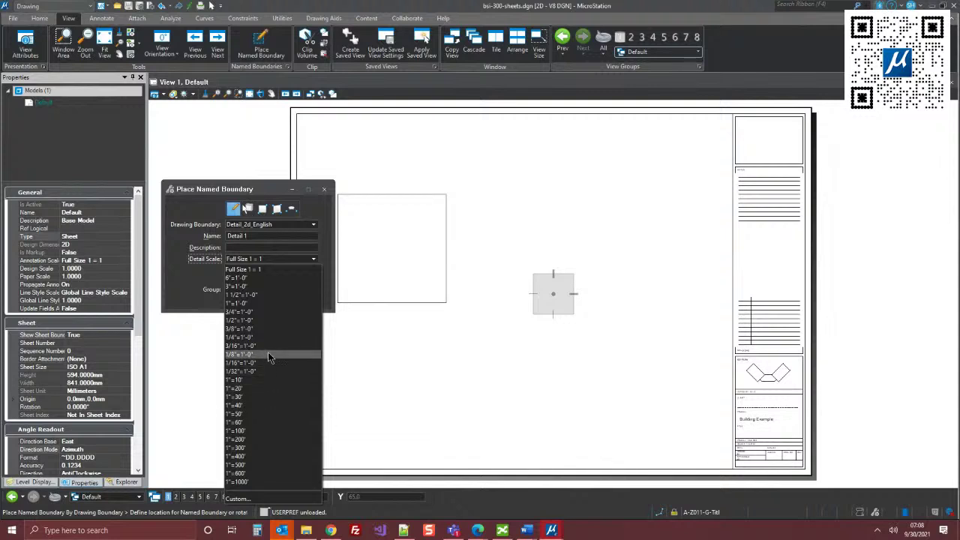
left_click(262, 272)
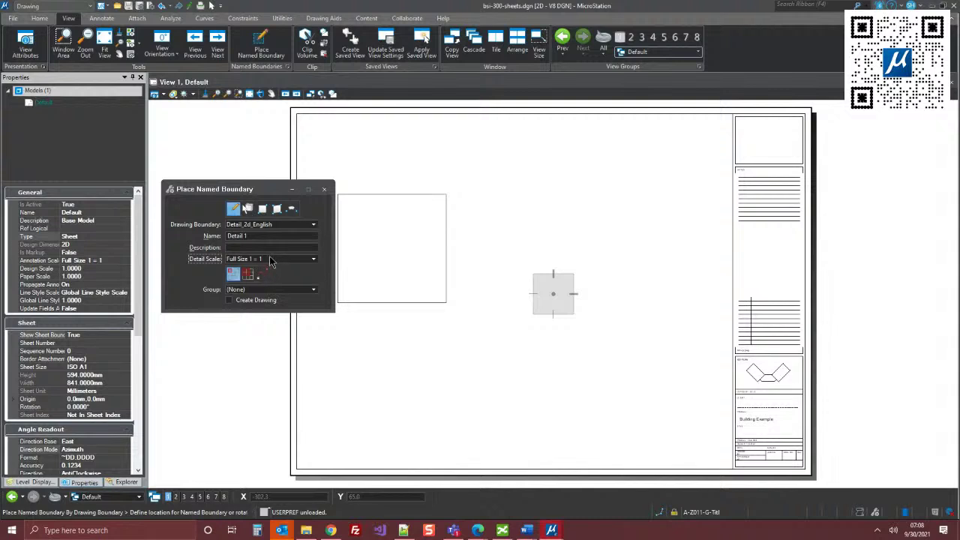
- Try an array of 3 rows and 2 columns for the named boundary, and go back to single-boundary placement
left_click_drag(267, 189, 243, 128)
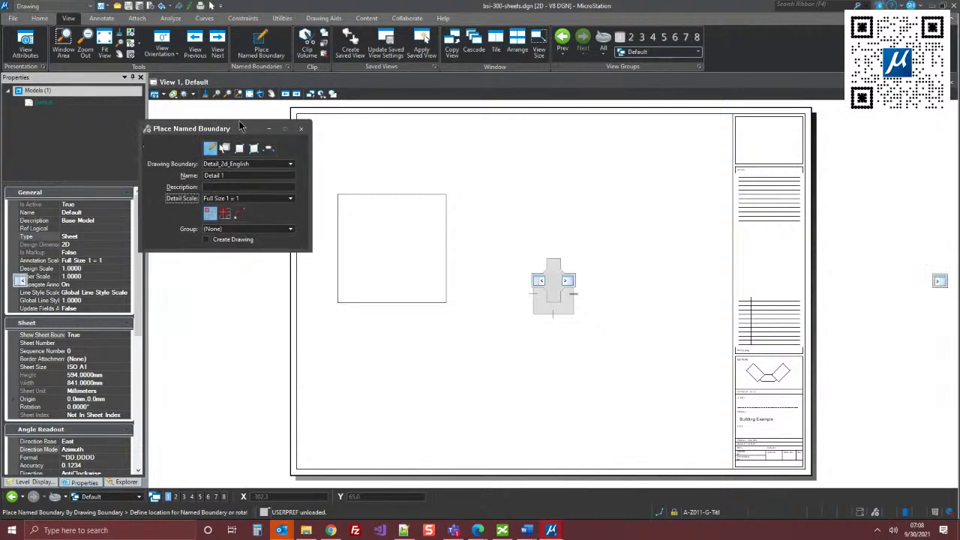
left_click(225, 215)
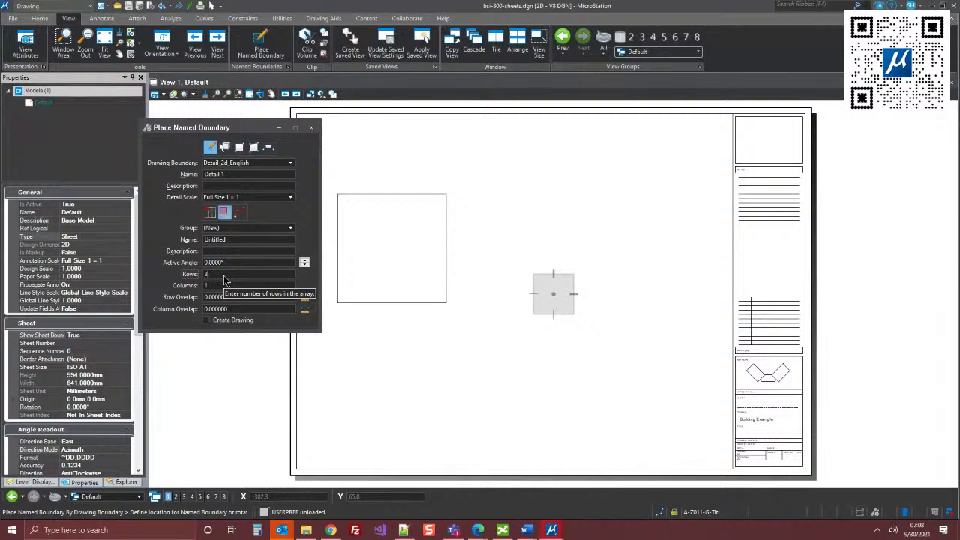
key("Tab")
type("2")
key("Tab")
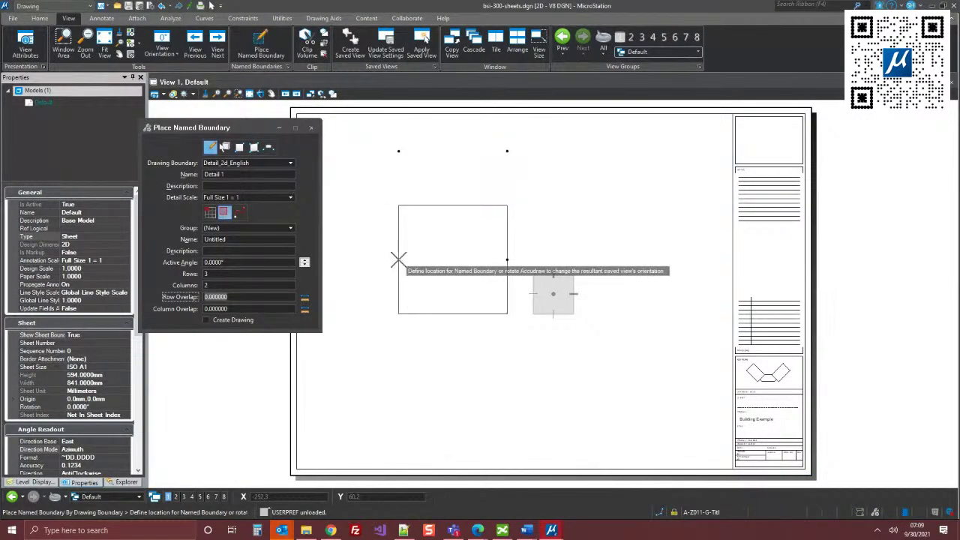
left_click(210, 212)
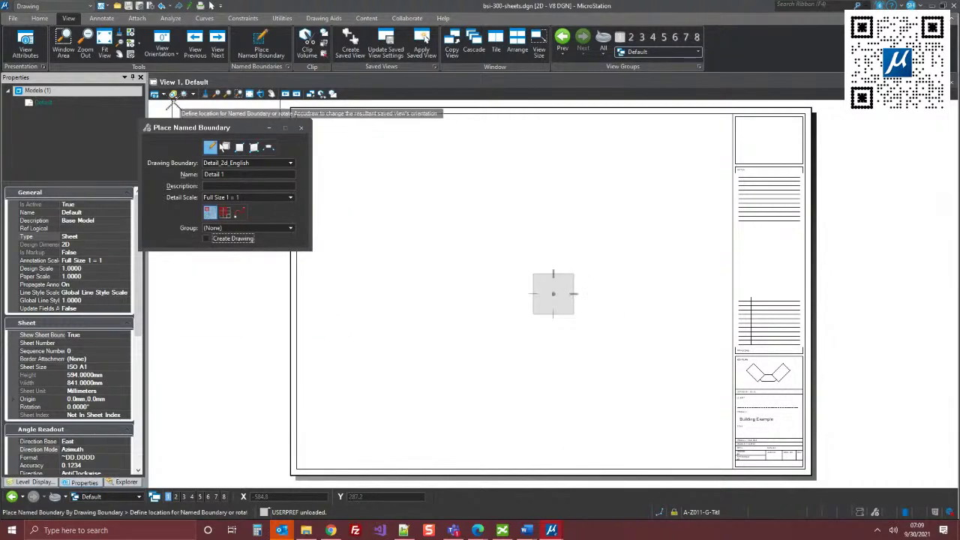
- Enable Create Drawing and place the Detail 1 named boundary in the upper-left corner of the sheet
left_click_drag(186, 127, 755, 147)
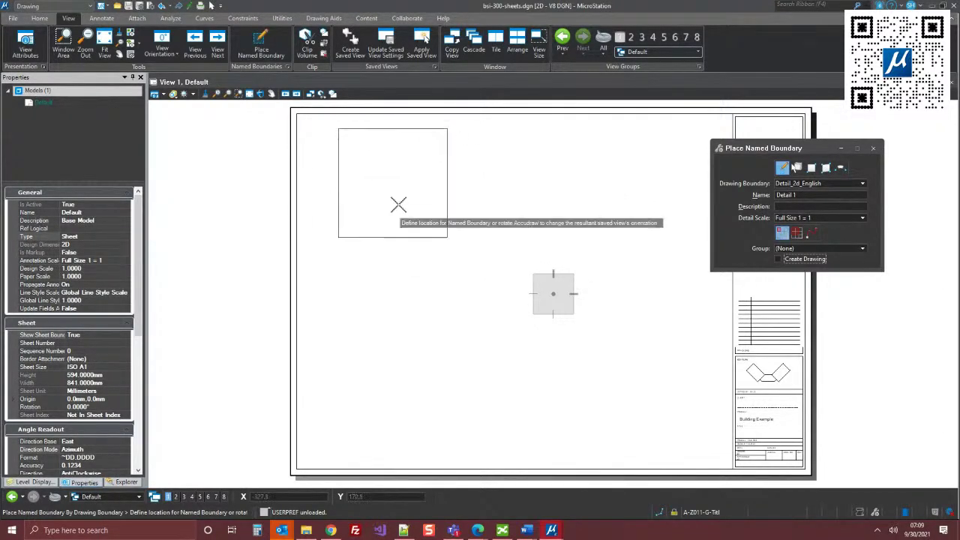
left_click(779, 260)
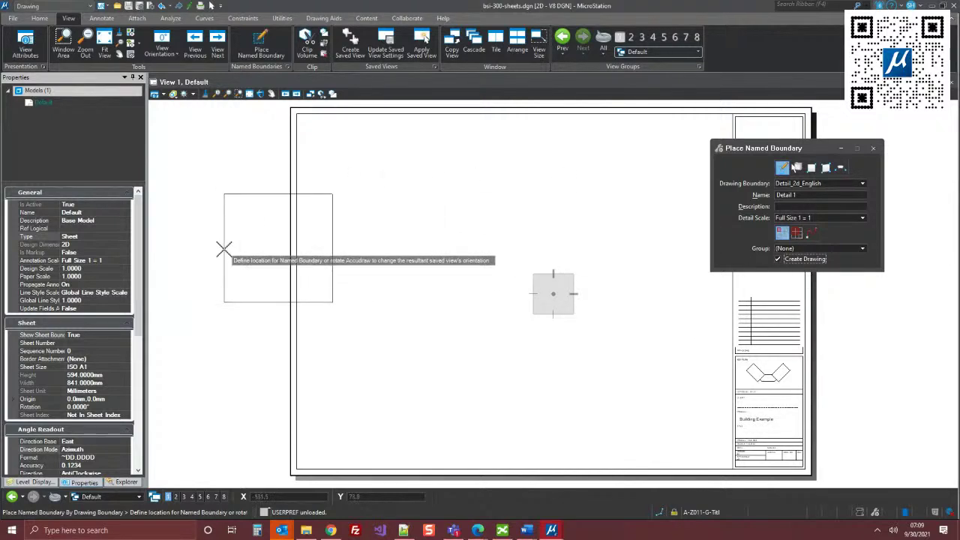
left_click(304, 173)
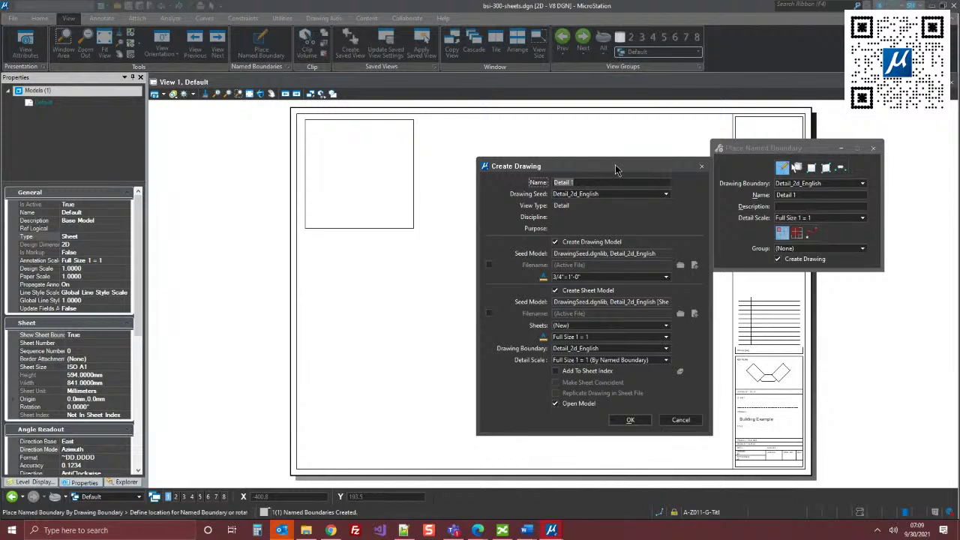
left_click_drag(615, 165, 564, 140)
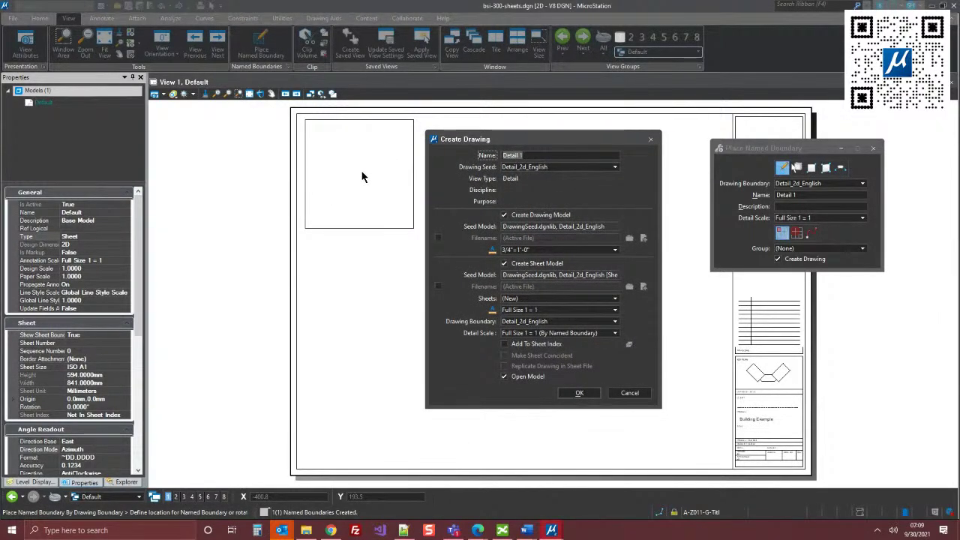
- Review the Create Drawing settings for Detail 1, keeping both drawing model and sheet model creation enabled
left_click(540, 170)
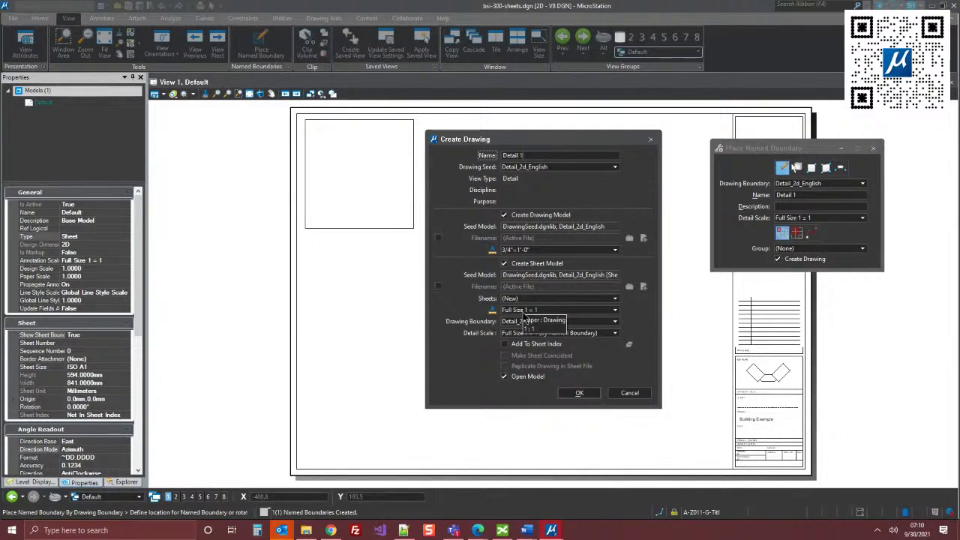
left_click(505, 215)
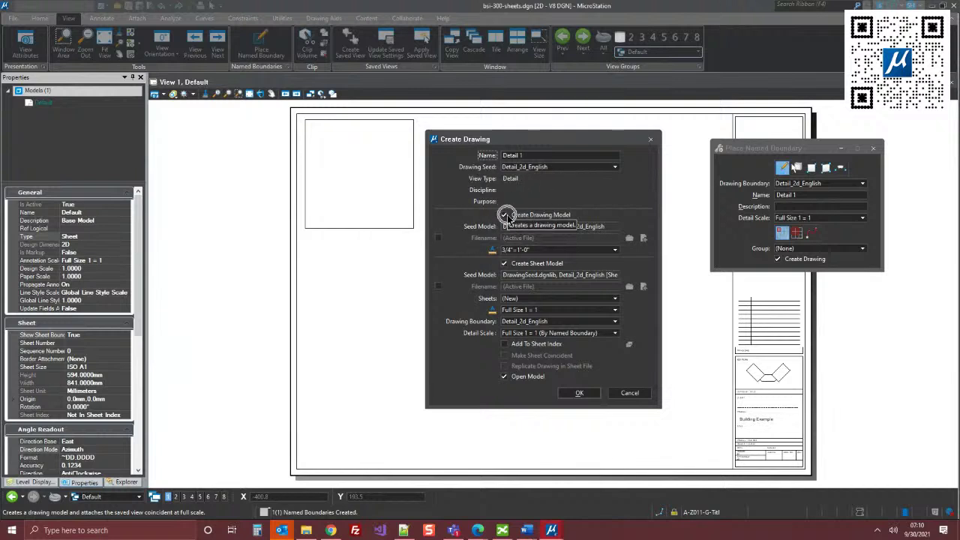
key("space")
left_click(505, 264)
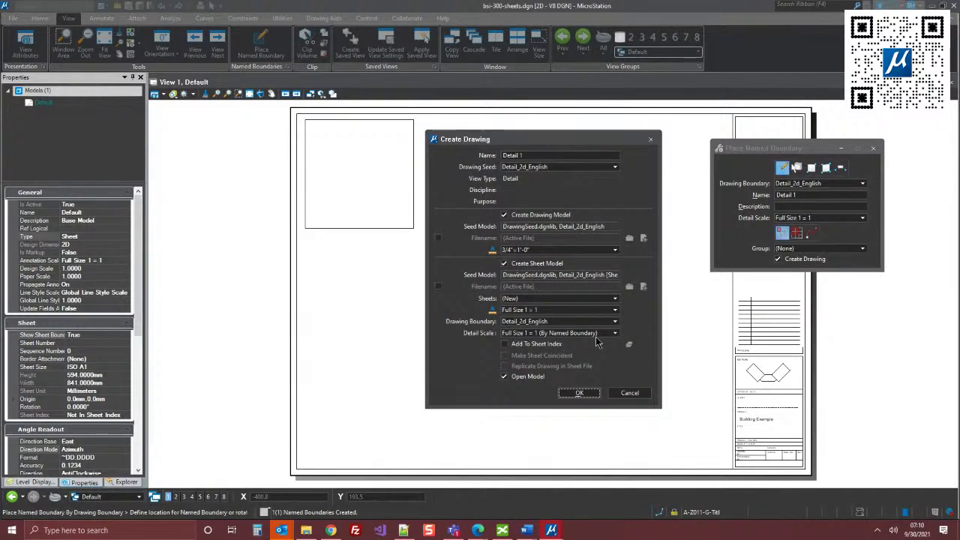
- Try adding the new sheet to the General folder of the Documentation Center - Civil sheet index, and turn the indexing option back off
left_click(536, 345)
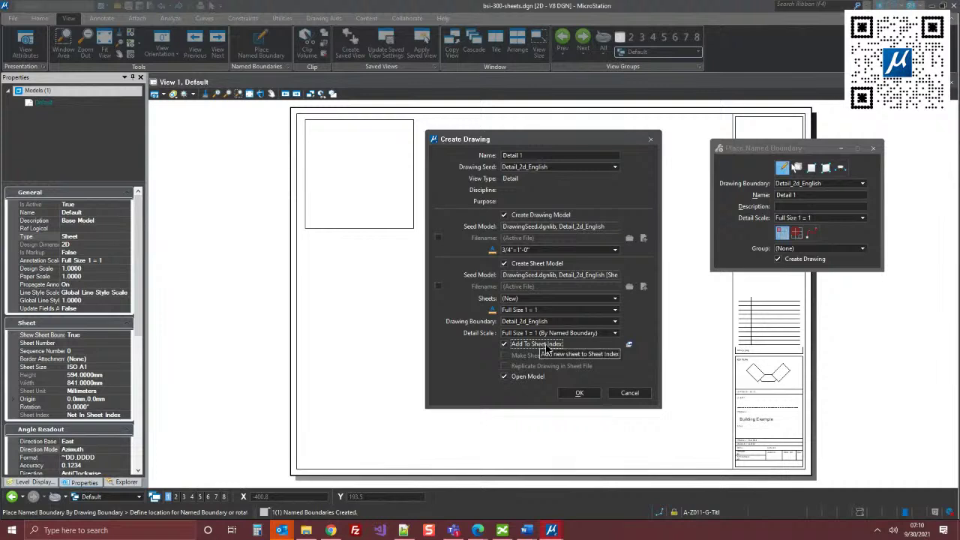
left_click(629, 346)
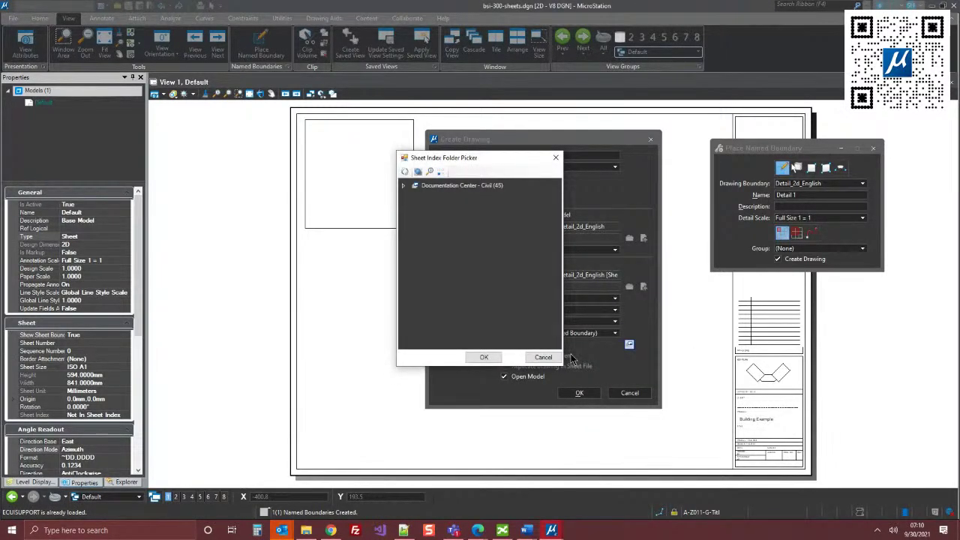
left_click(411, 185)
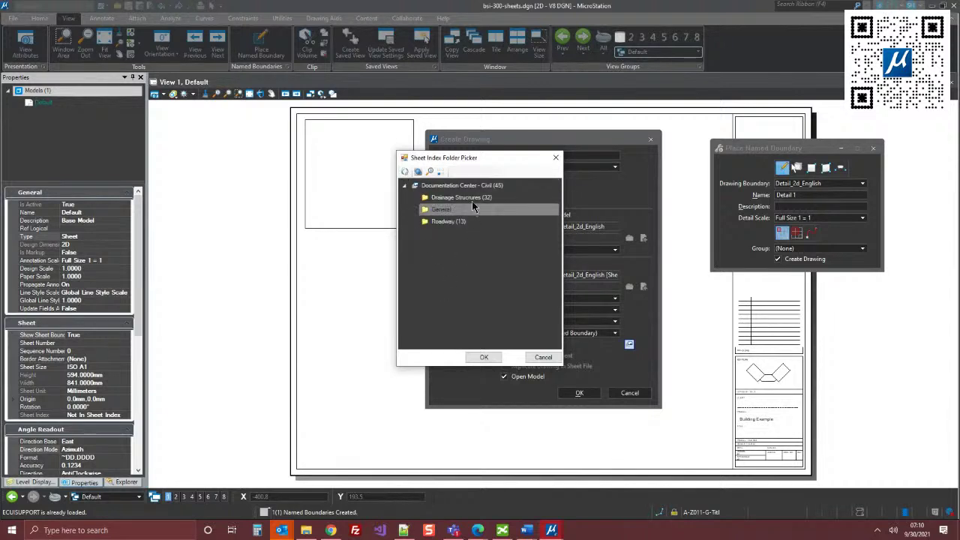
left_click(424, 215)
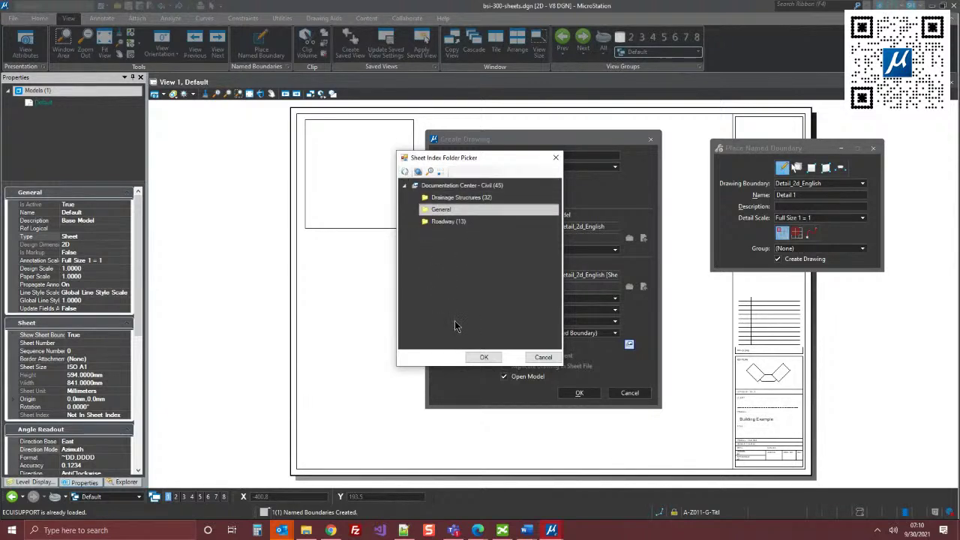
left_click(484, 357)
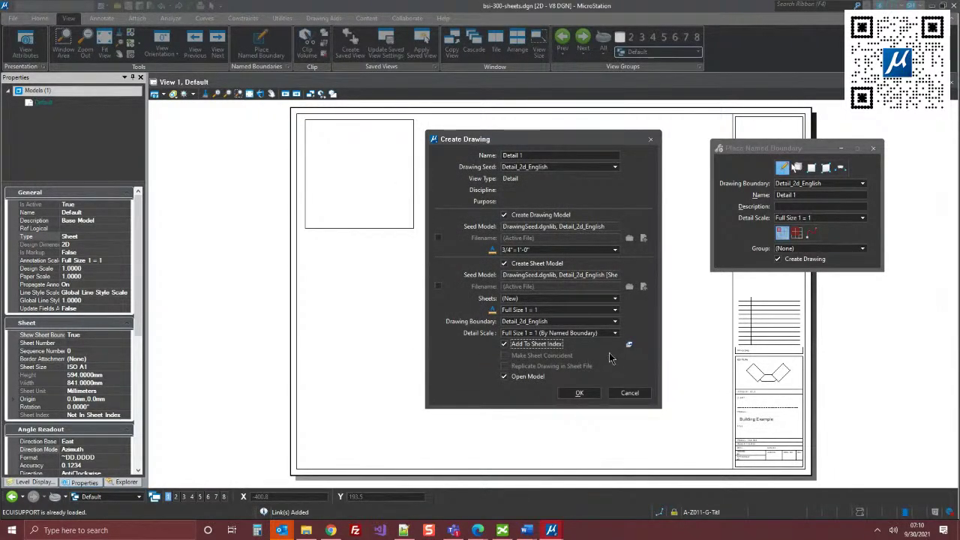
left_click(535, 315)
left_click(535, 315)
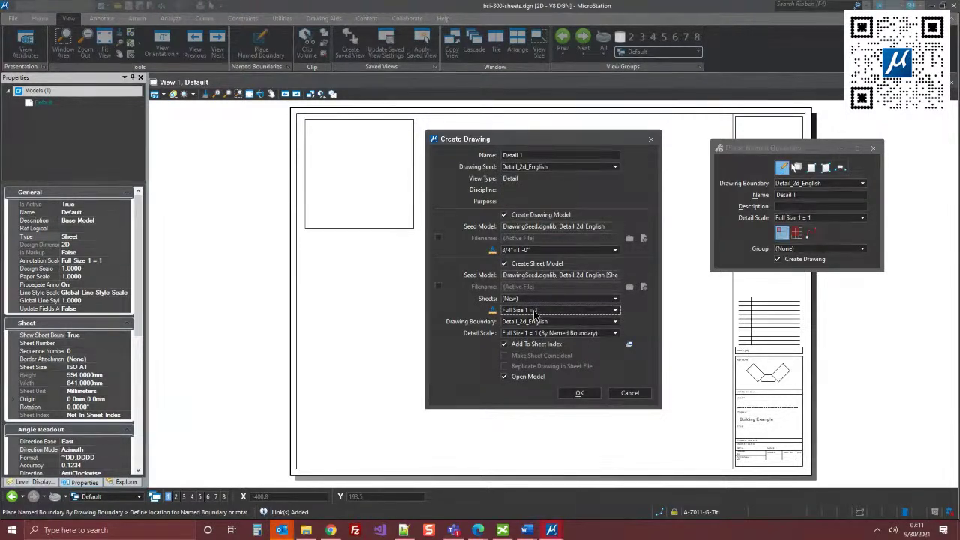
left_click(523, 345)
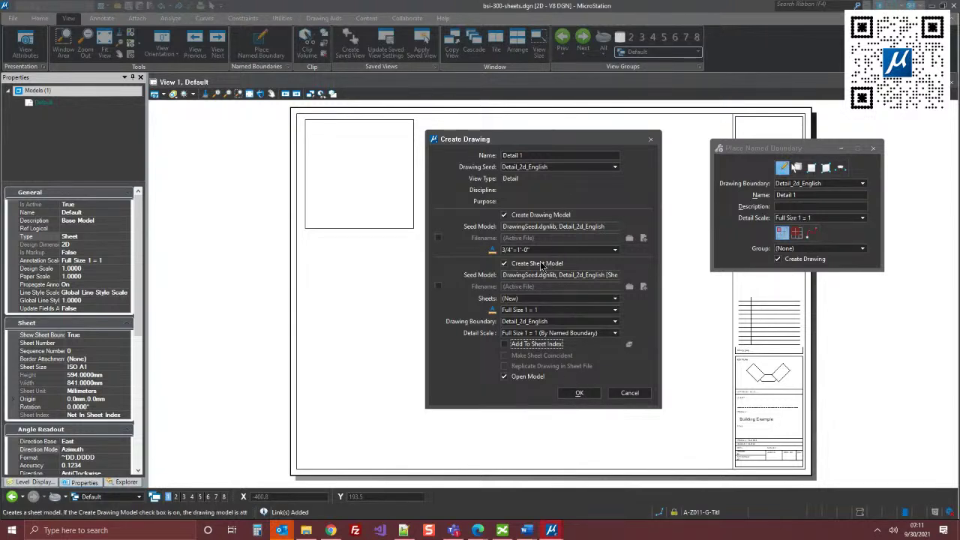
- Try a separate file for the sheet model, return to the active file, and create the Detail 1 drawing and sheet models
left_click(438, 286)
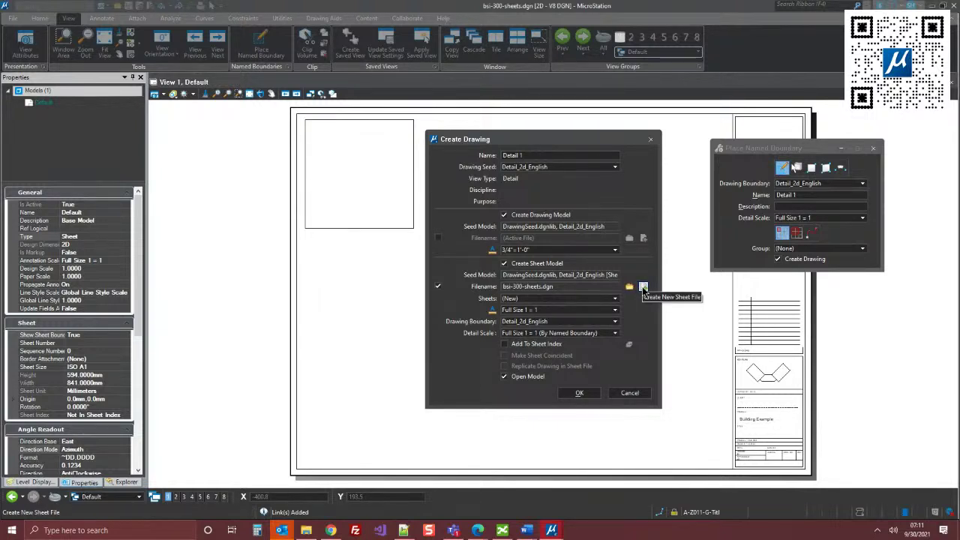
left_click(439, 286)
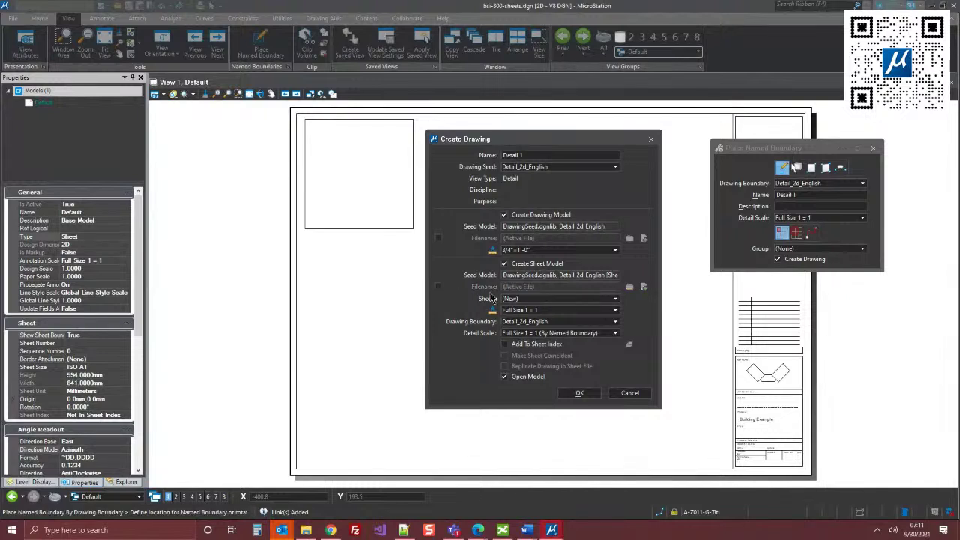
left_click(582, 393)
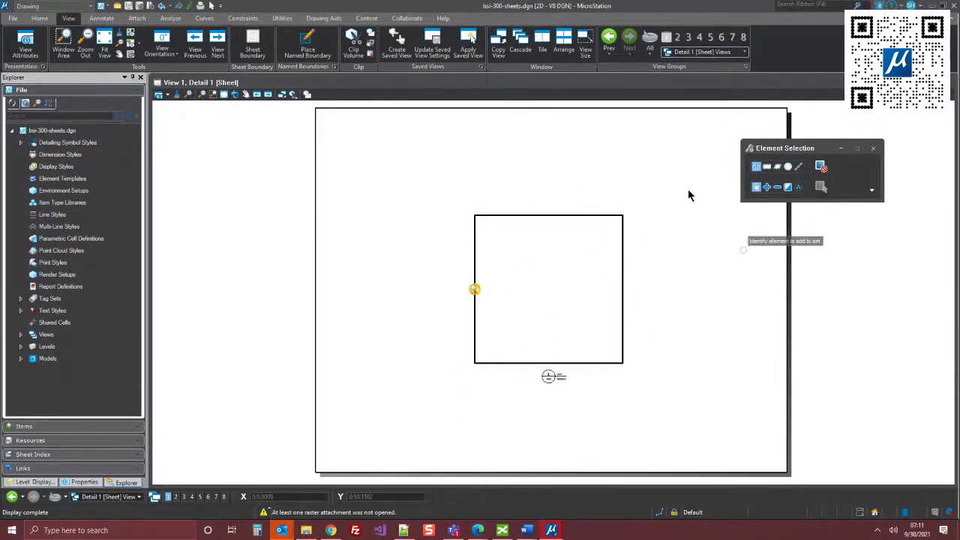
- Open the References window for the Detail 1 sheet, and reposition and shrink it to uncover the detail area
left_click(39, 18)
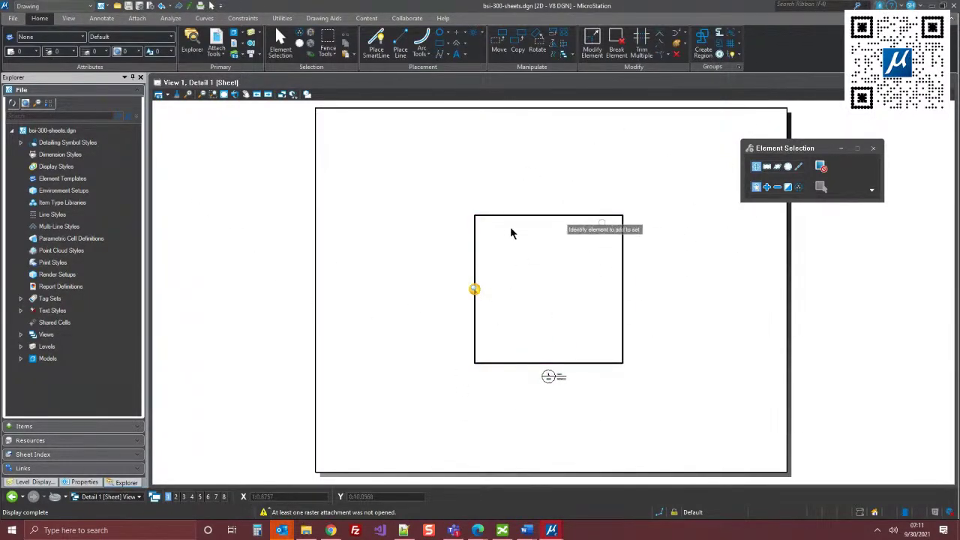
left_click(234, 33)
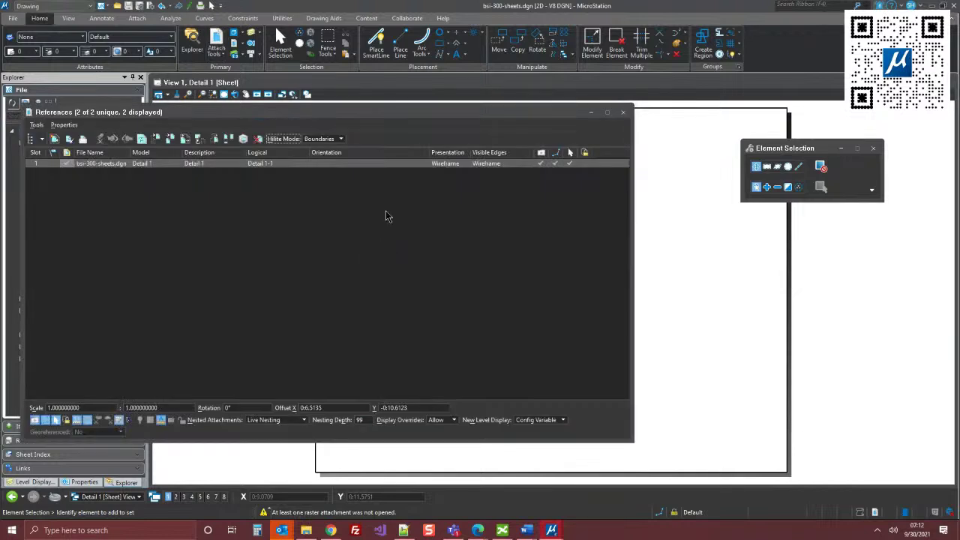
left_click_drag(299, 116, 451, 81)
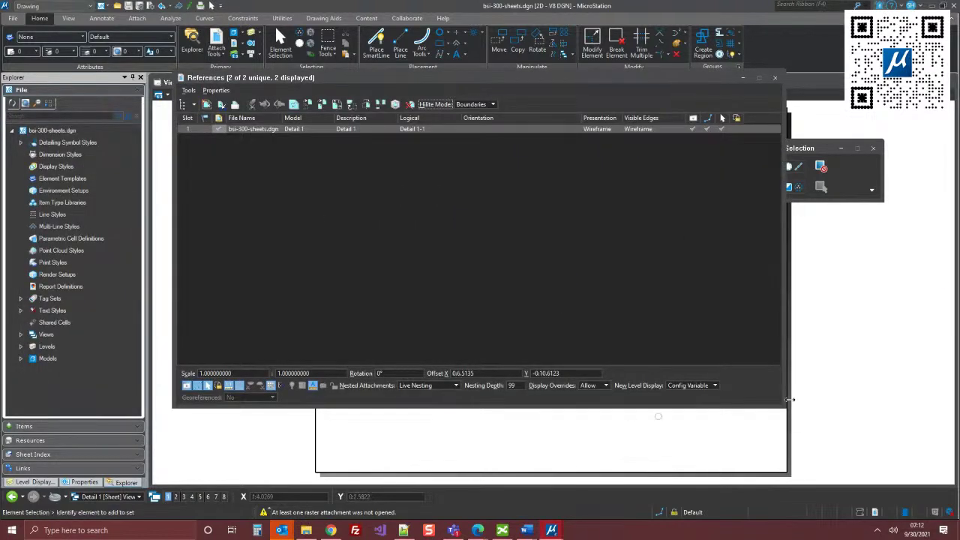
left_click_drag(787, 405, 627, 214)
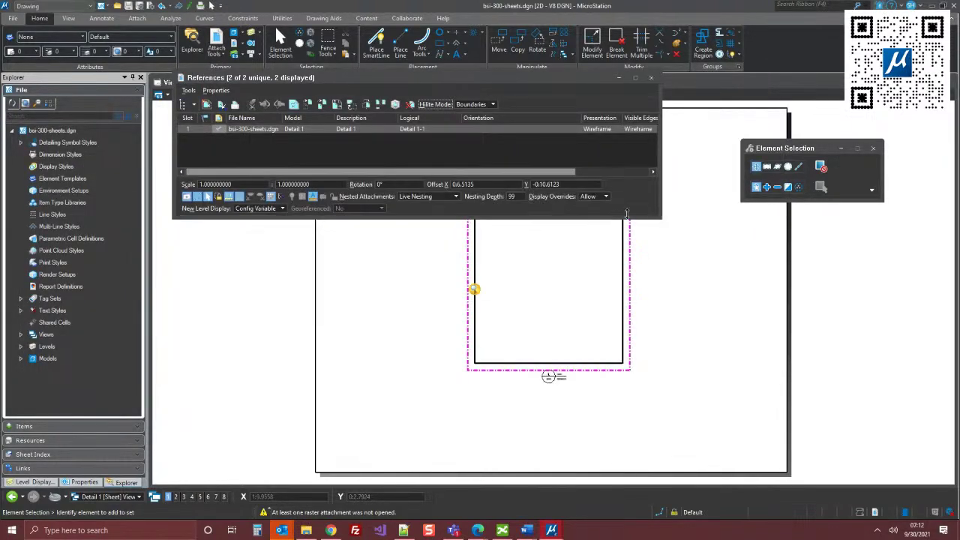
- Start attaching Site Plan Details.dgn as a reference and choose its Bollard model
left_click(206, 104)
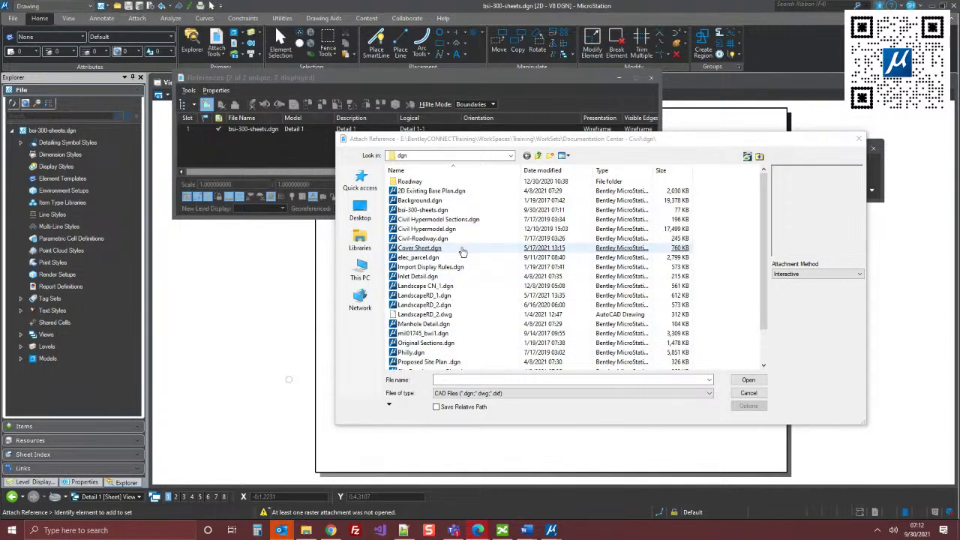
scroll(465, 252, "down", 2)
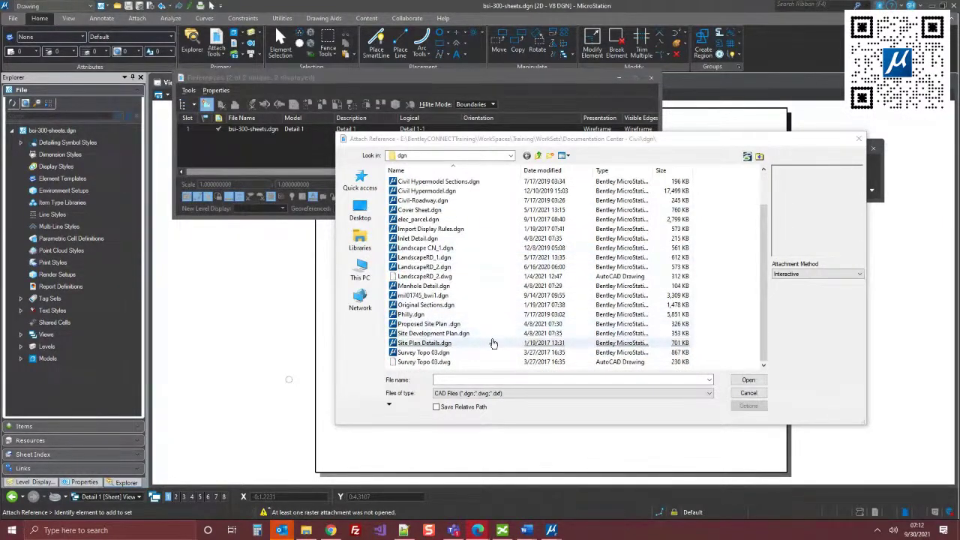
double_click(450, 343)
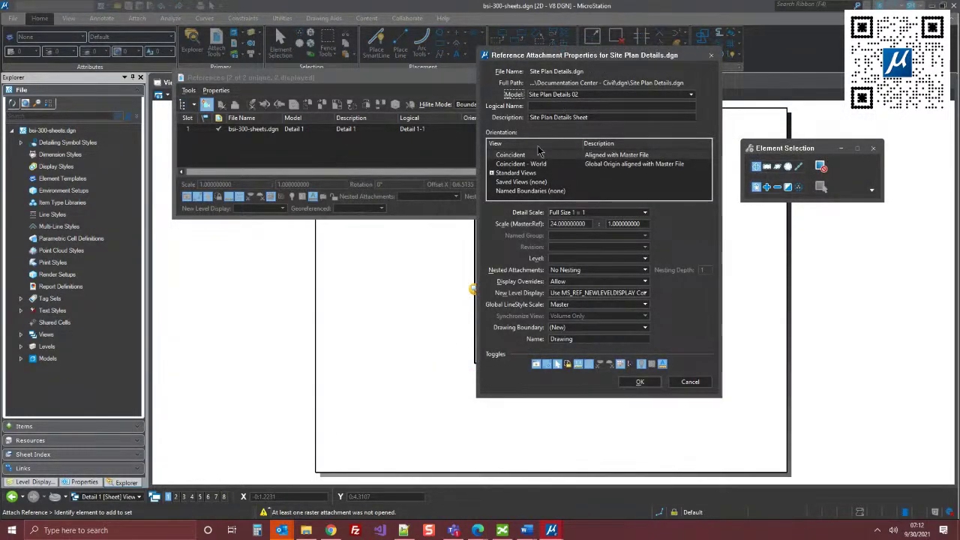
left_click(585, 96)
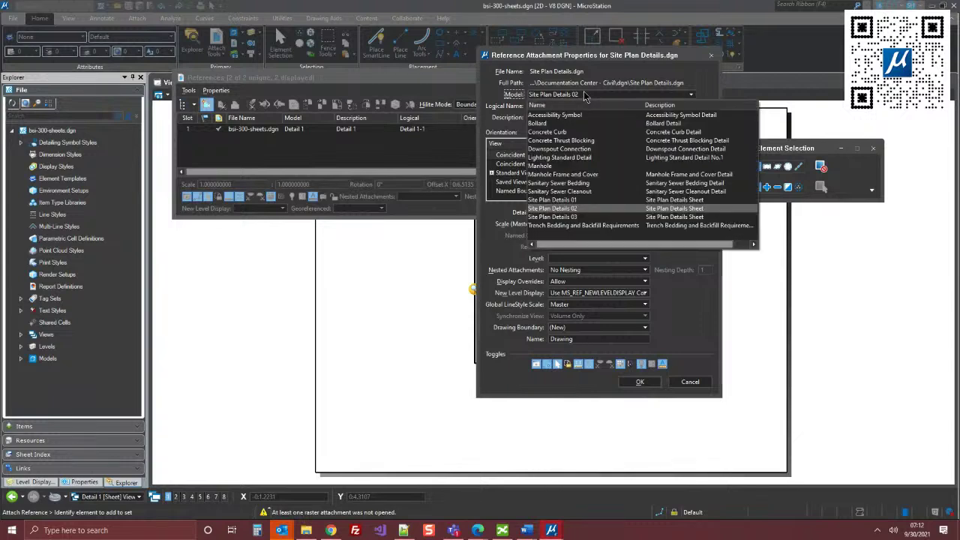
left_click(559, 124)
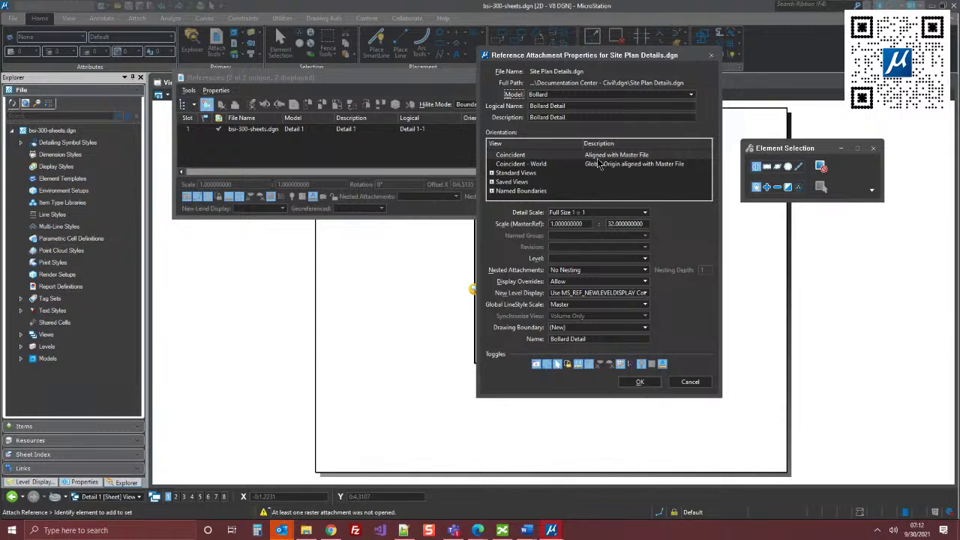
- Orient the reference attachment by the BOLLARD named boundary of the Bollard model
left_click(519, 191)
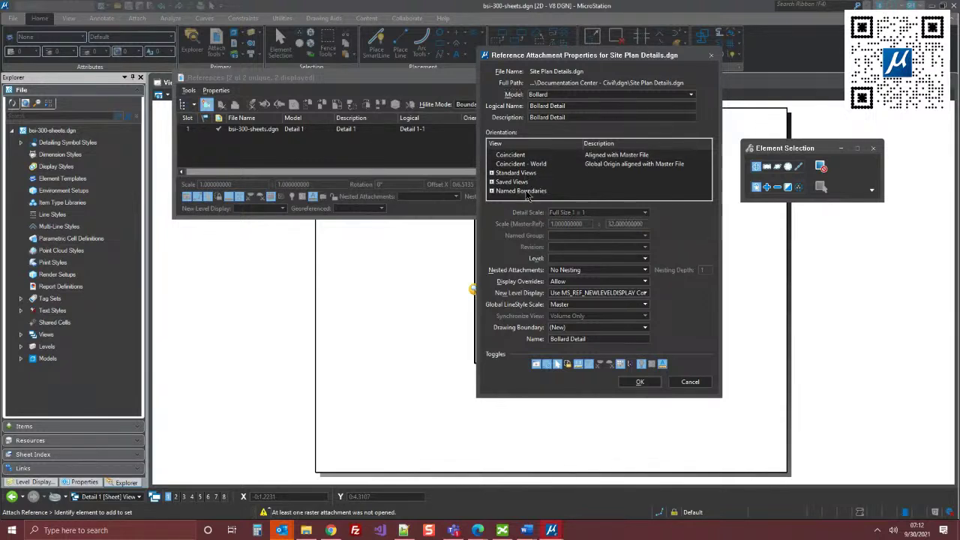
left_click(510, 155)
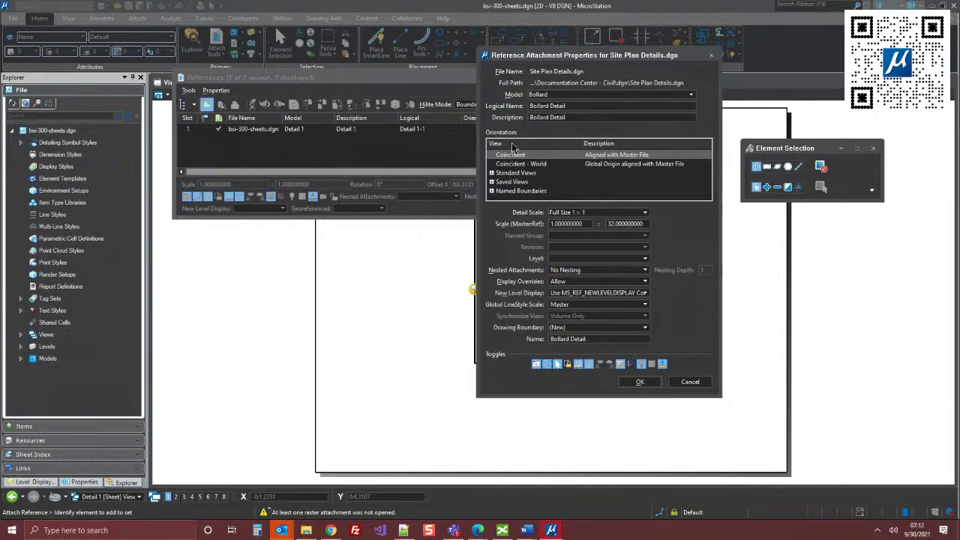
left_click(492, 192)
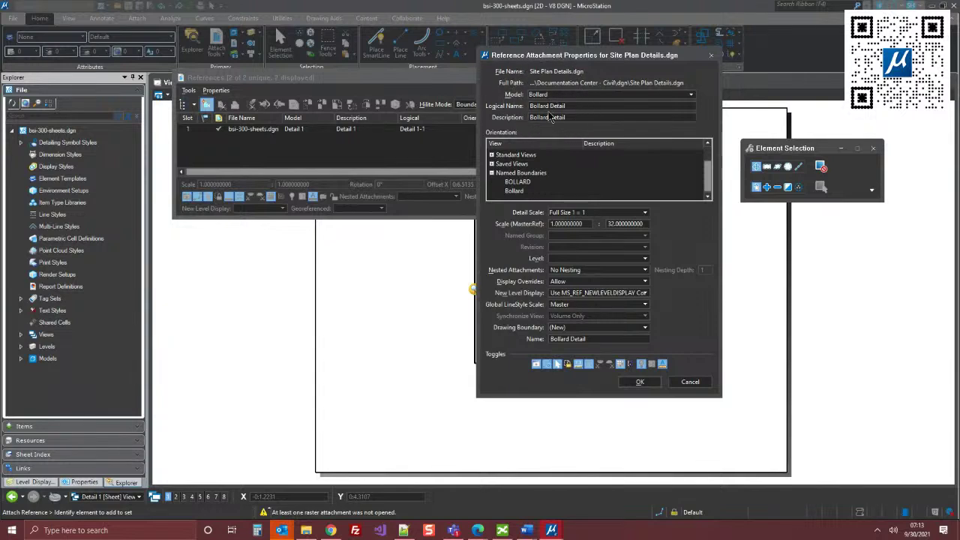
left_click(525, 184)
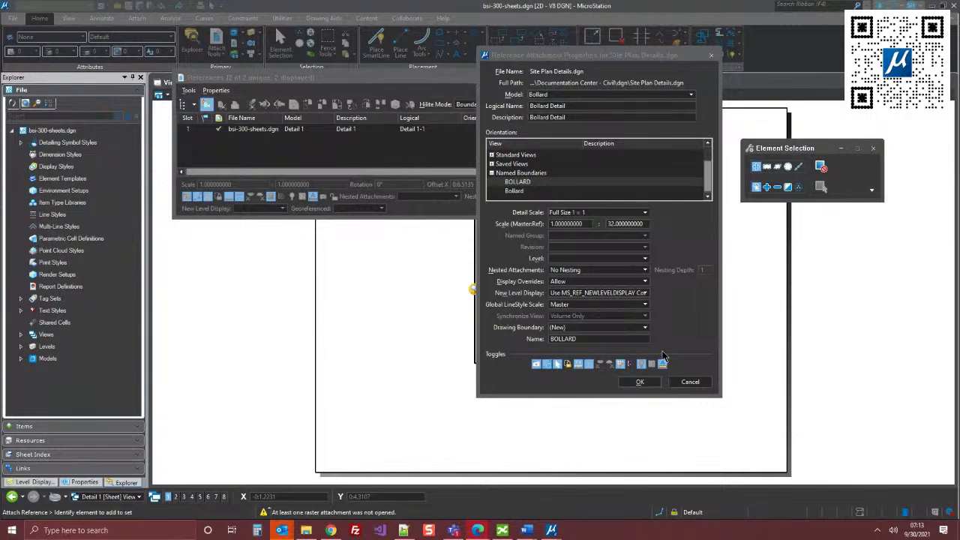
- Set the attachment level to 1, keep the drawing boundary as (New), and accept the reference attachment properties
left_click(643, 259)
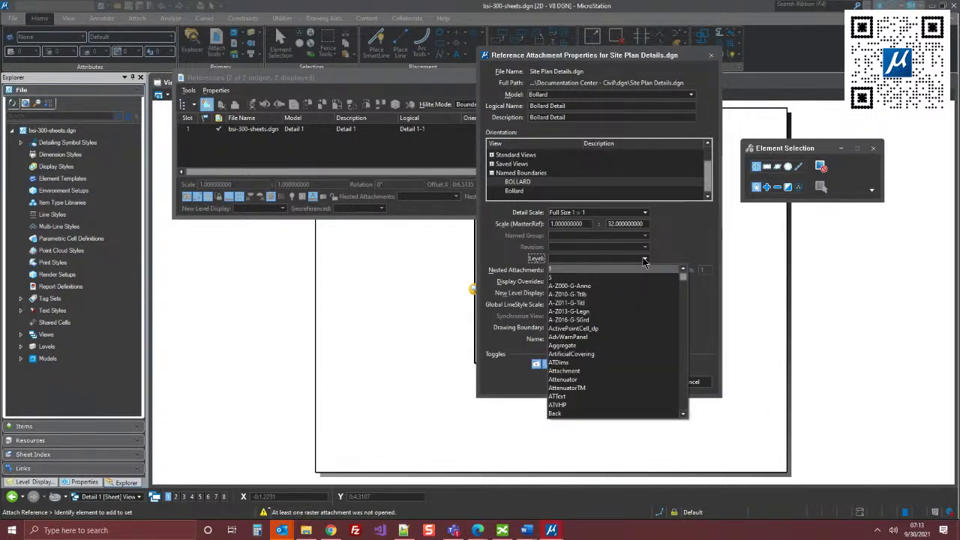
left_click(644, 259)
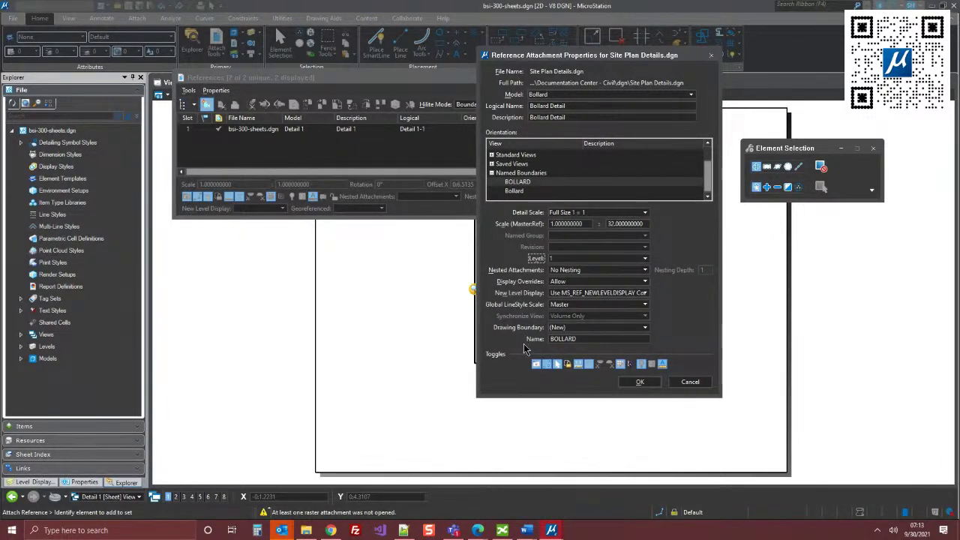
left_click(643, 330)
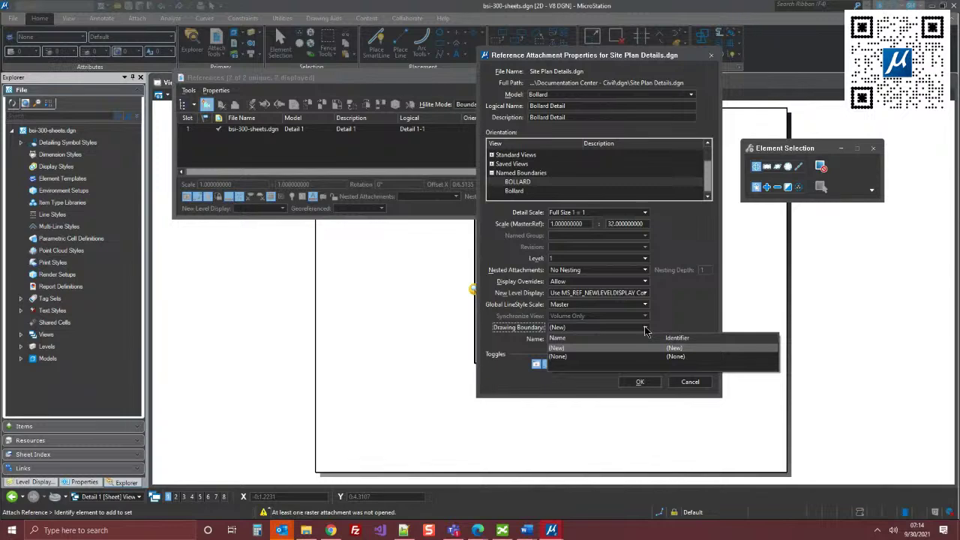
left_click(645, 331)
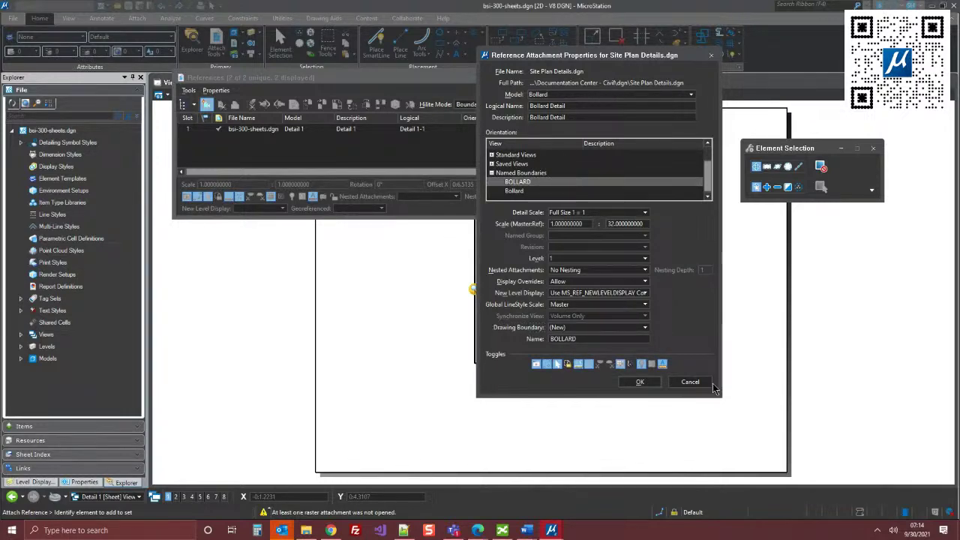
left_click(640, 381)
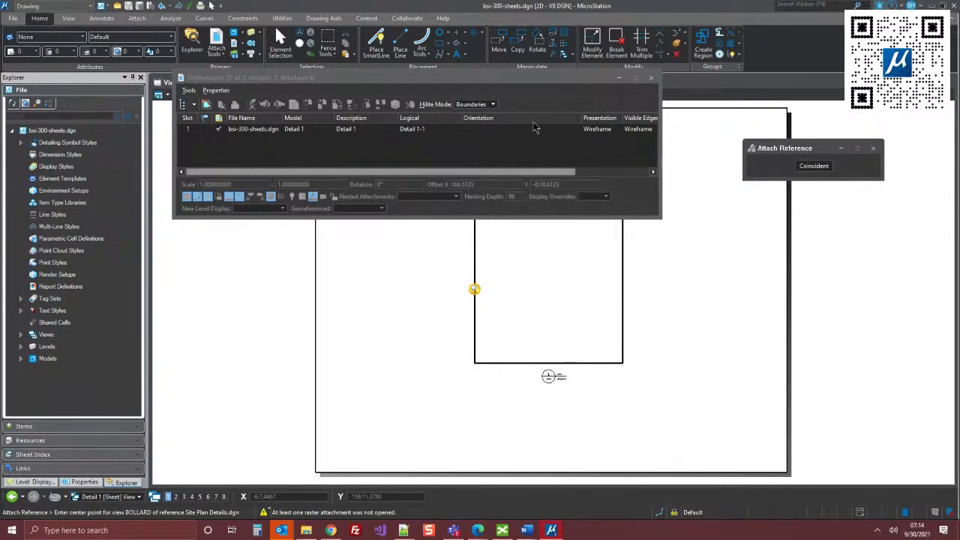
- Uncover the detail area, widen the References window, and review the Detail 1 reference's nesting options and attachment properties without changing them
left_click_drag(521, 85, 610, 60)
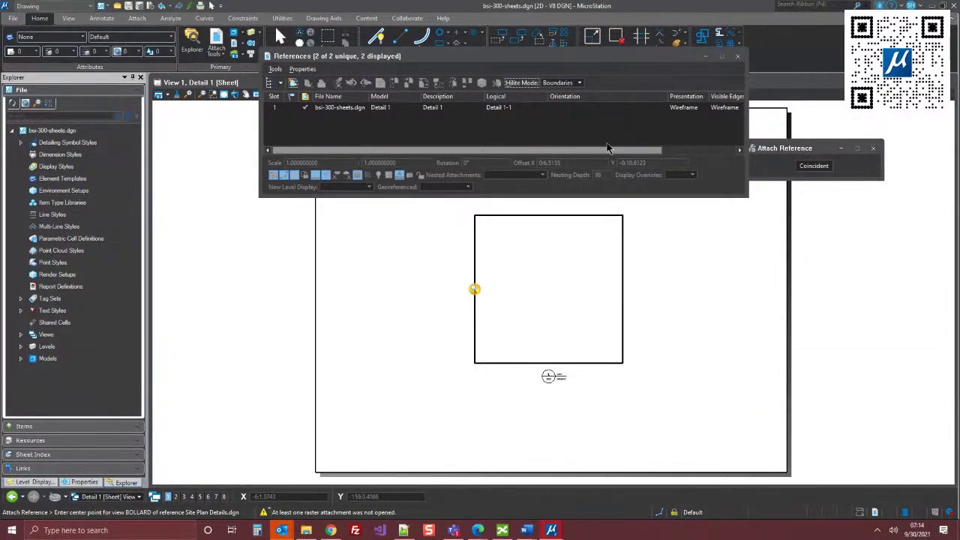
left_click(405, 109)
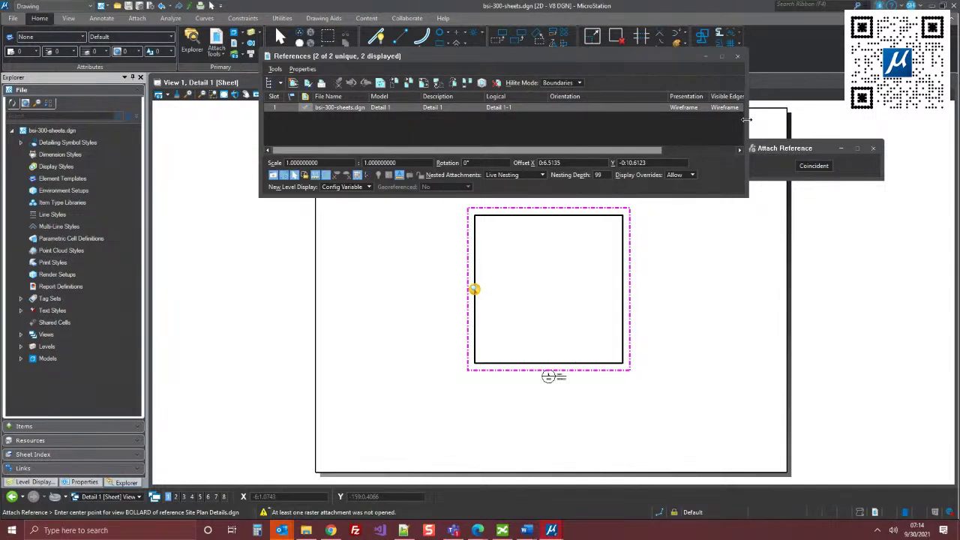
left_click_drag(748, 119, 829, 124)
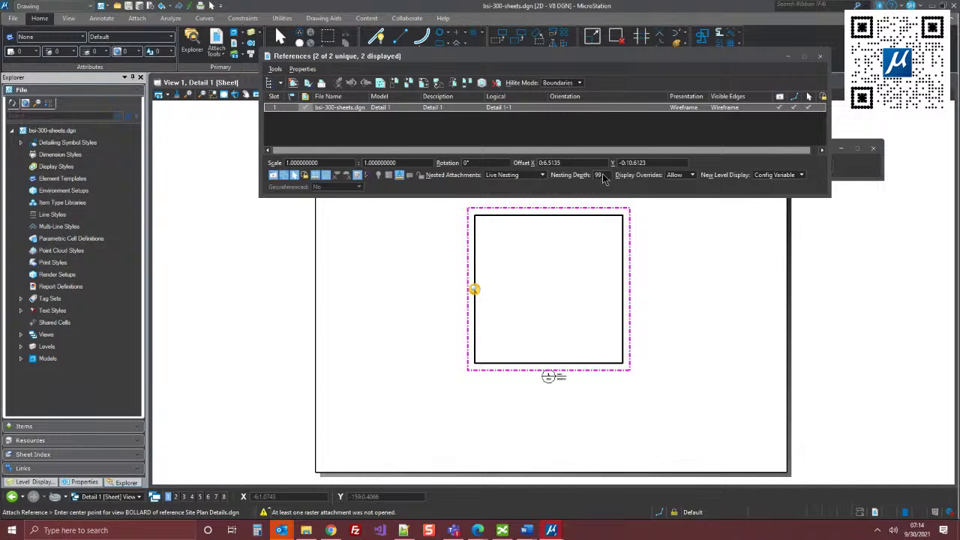
left_click(535, 174)
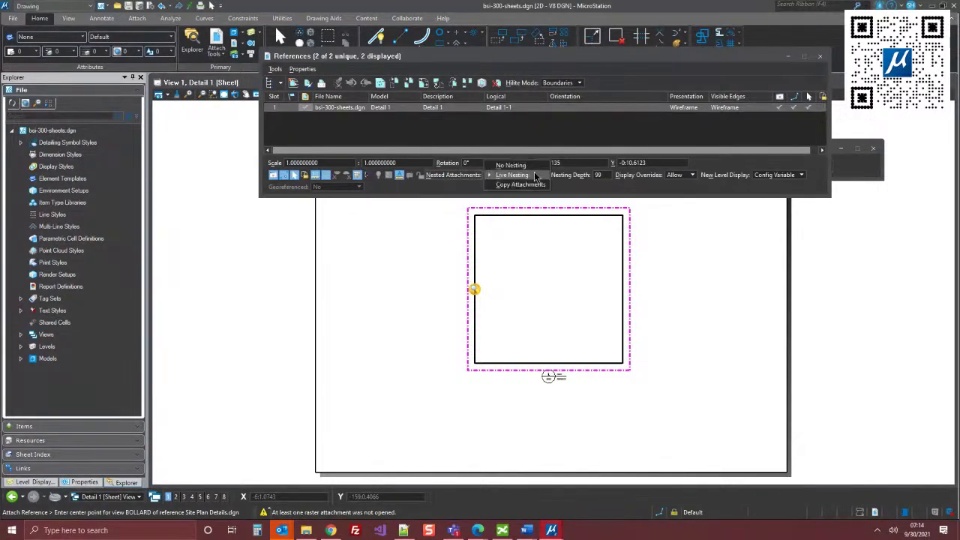
left_click(525, 175)
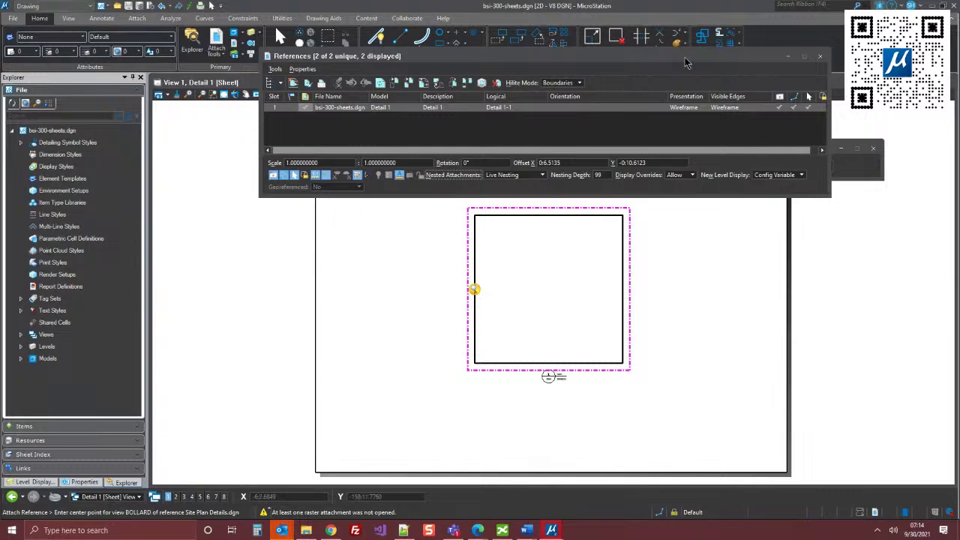
double_click(332, 108)
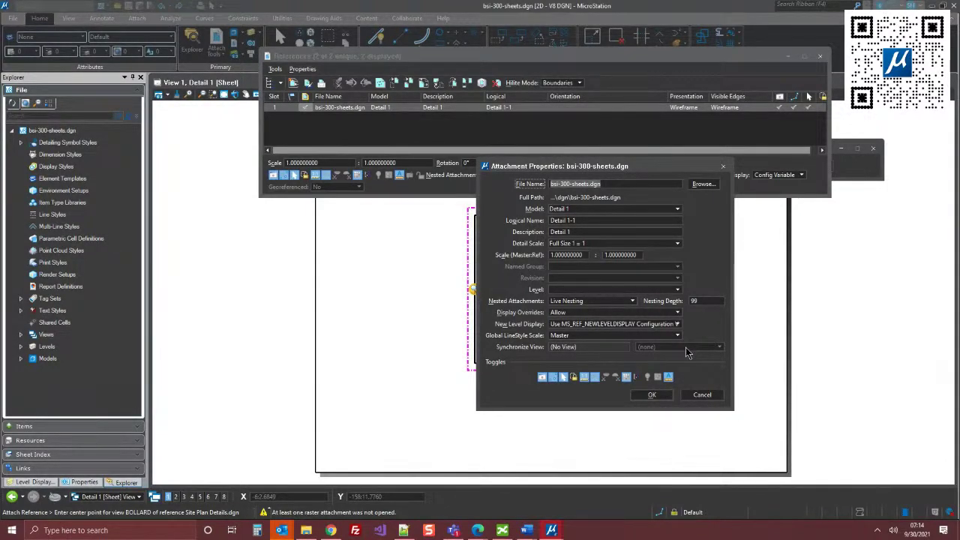
left_click_drag(618, 165, 624, 133)
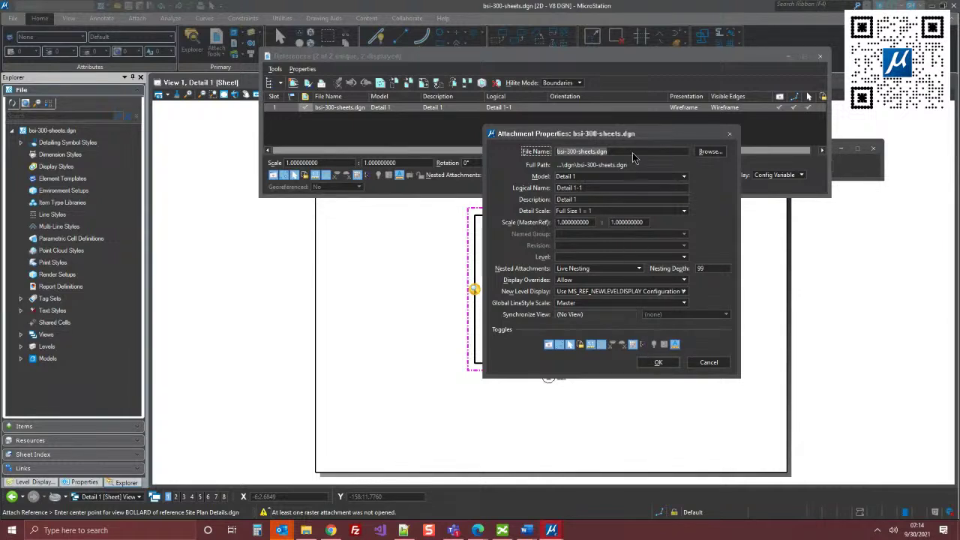
left_click(709, 363)
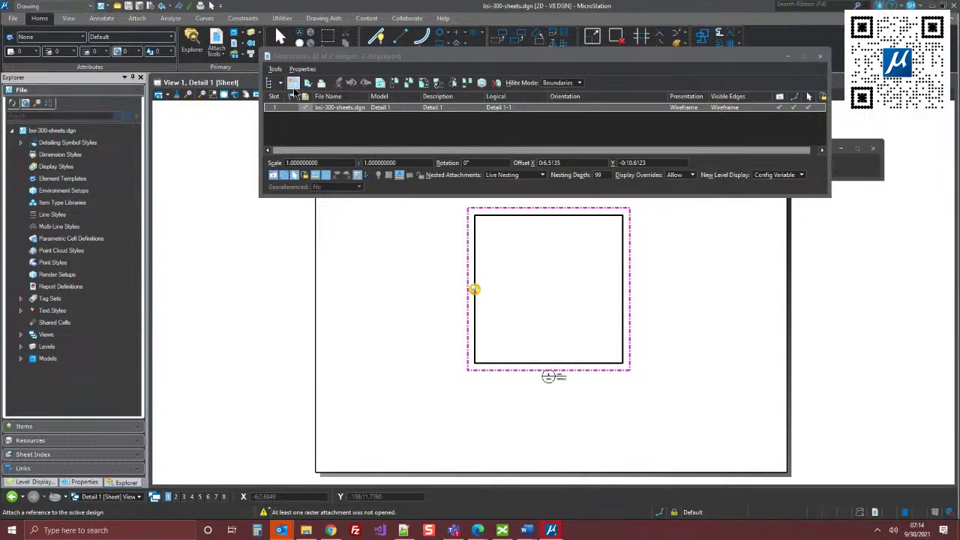
- Restart attaching Site Plan Details.dgn as a reference, oriented by the BOLLARD named boundary of its Bollard model
left_click(295, 84)
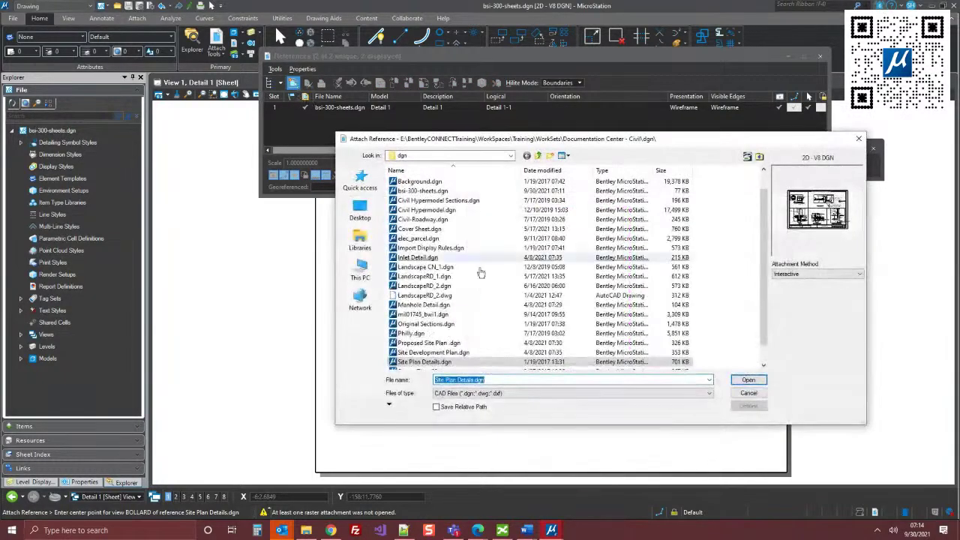
left_click(423, 362)
double_click(424, 362)
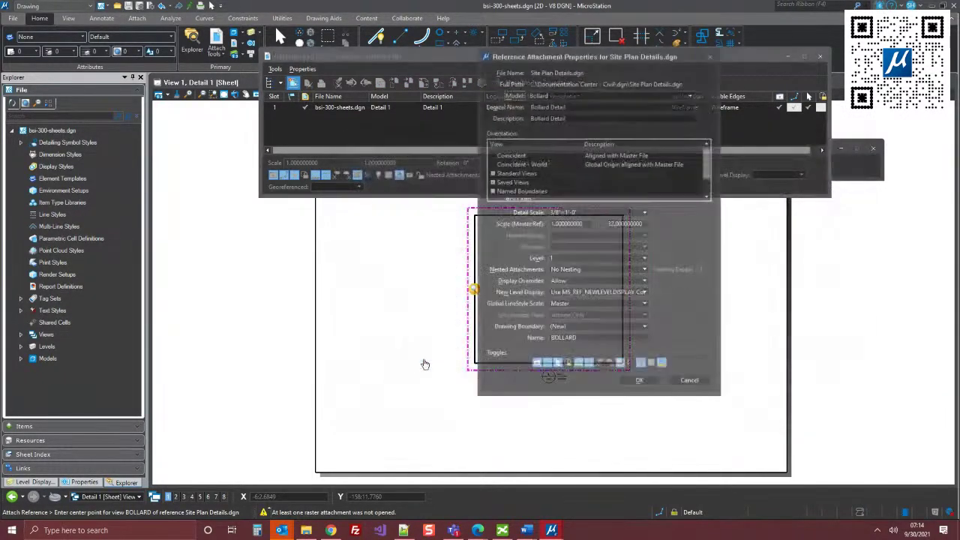
left_click(534, 197)
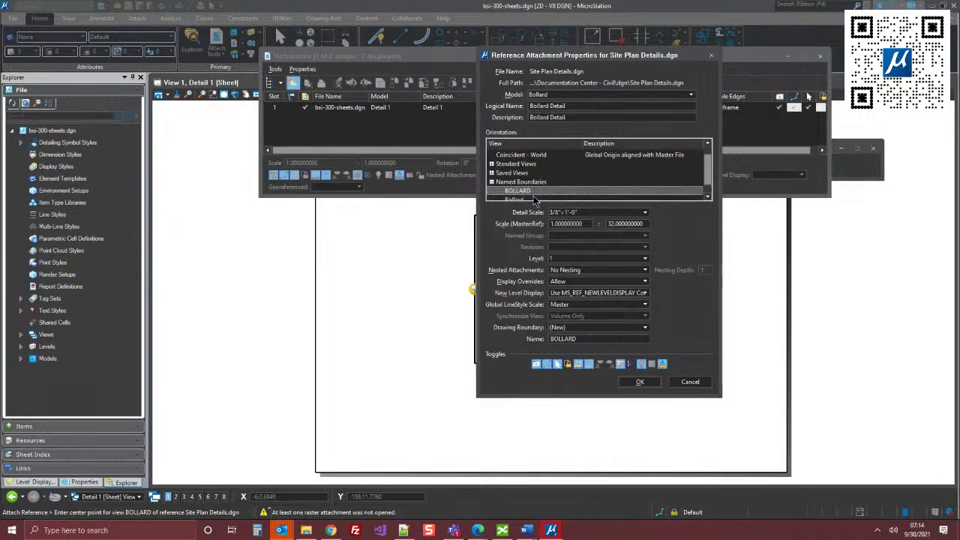
- Set the attachment's detail scale to Full Size 1 = 1, accept the properties, and place the reference near the sheet's centre
left_click(645, 213)
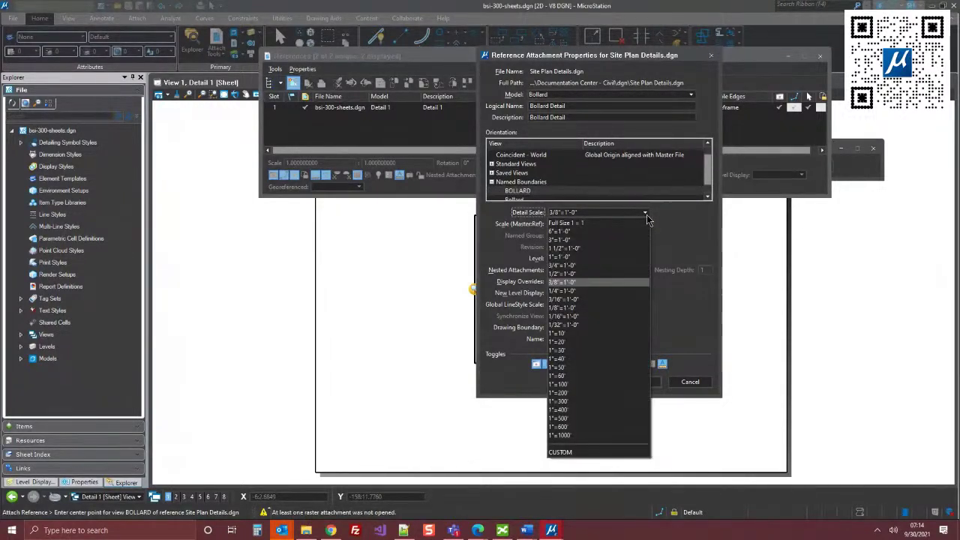
left_click(604, 223)
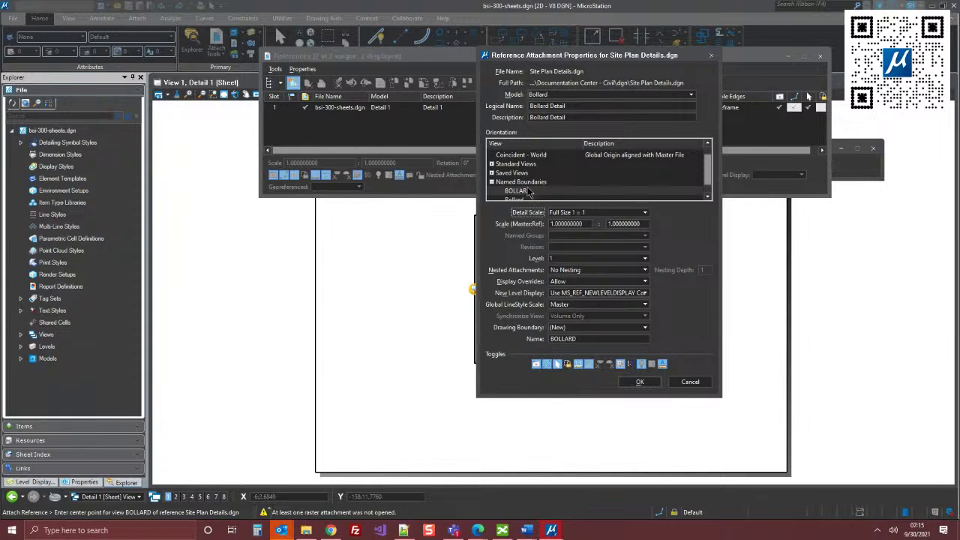
left_click(639, 382)
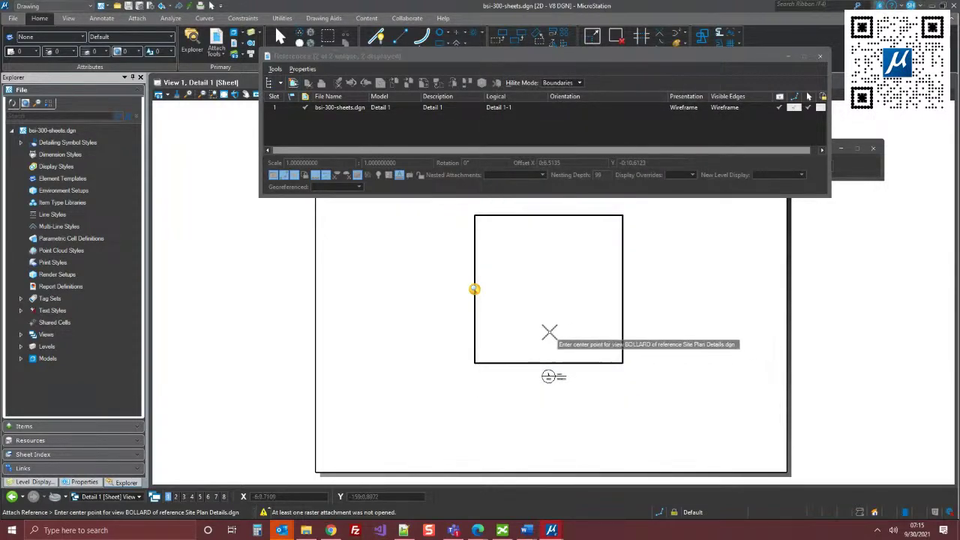
left_click(538, 298)
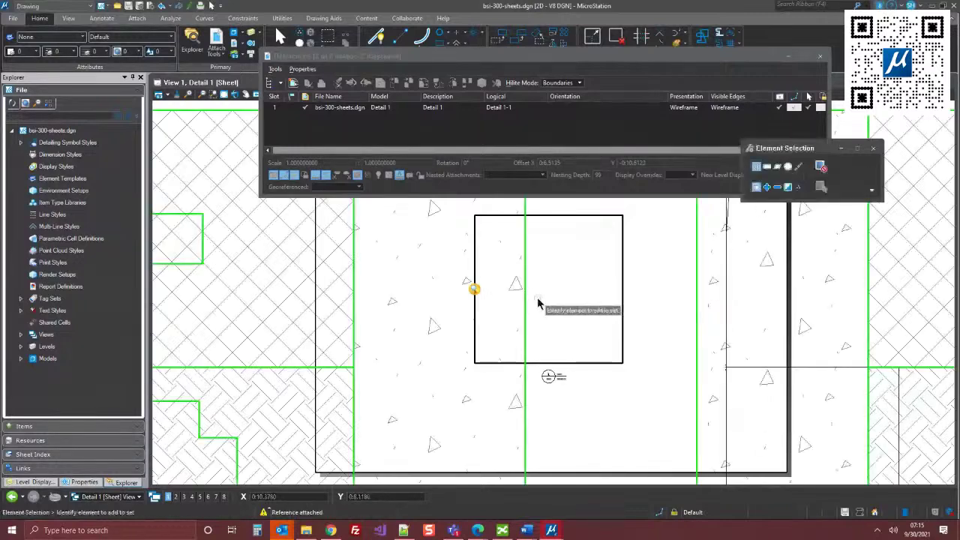
- Detach the bsi-300-sheets.dgn Detail 1 reference from the sheet
scroll(571, 322, "down", 12)
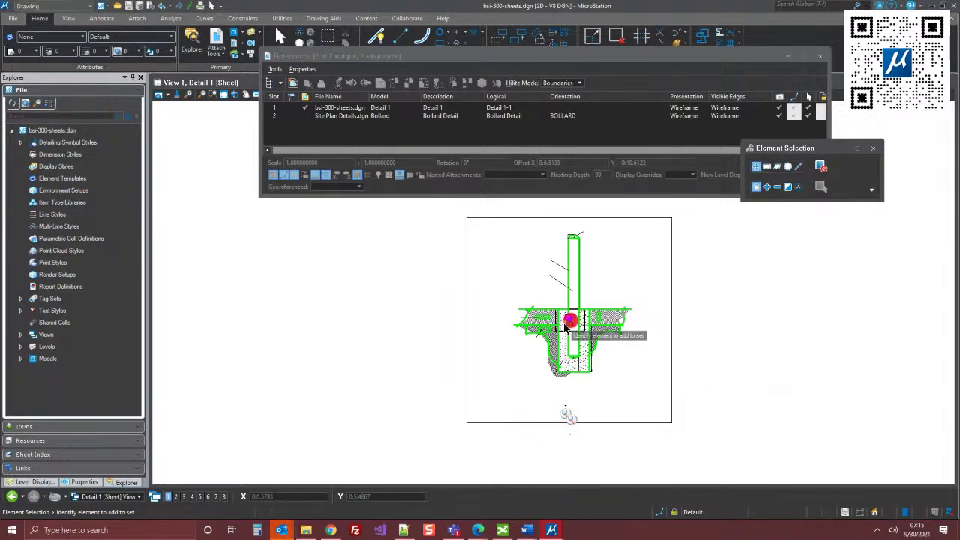
left_click(323, 173)
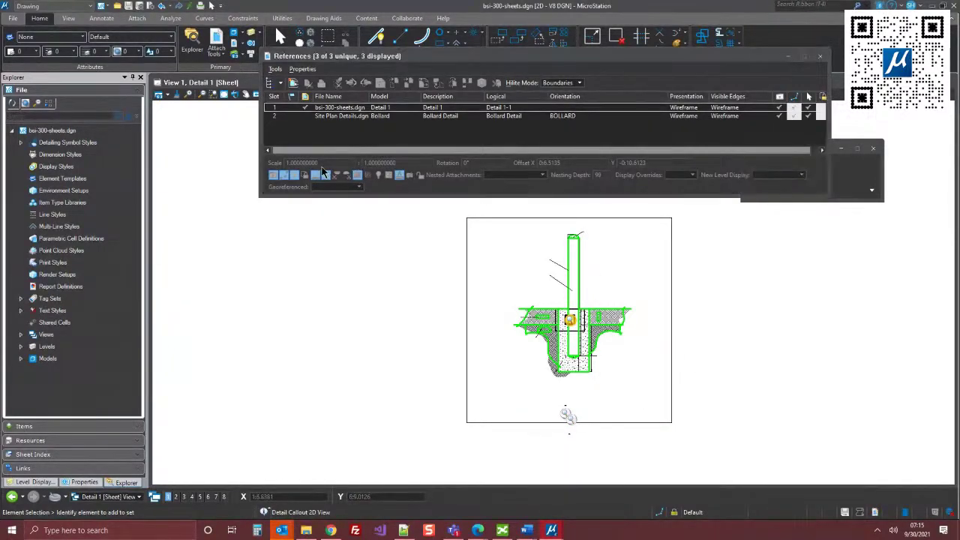
left_click(356, 116)
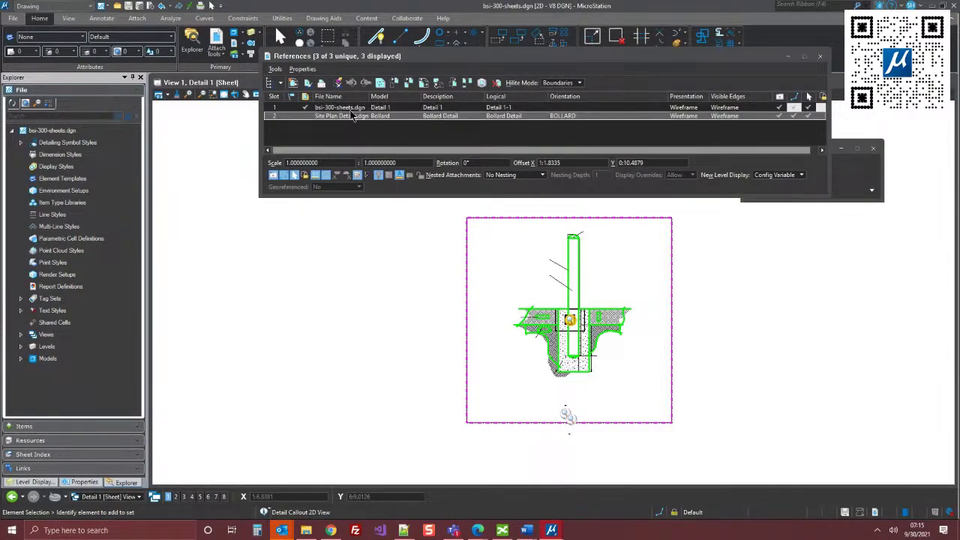
right_click(357, 106)
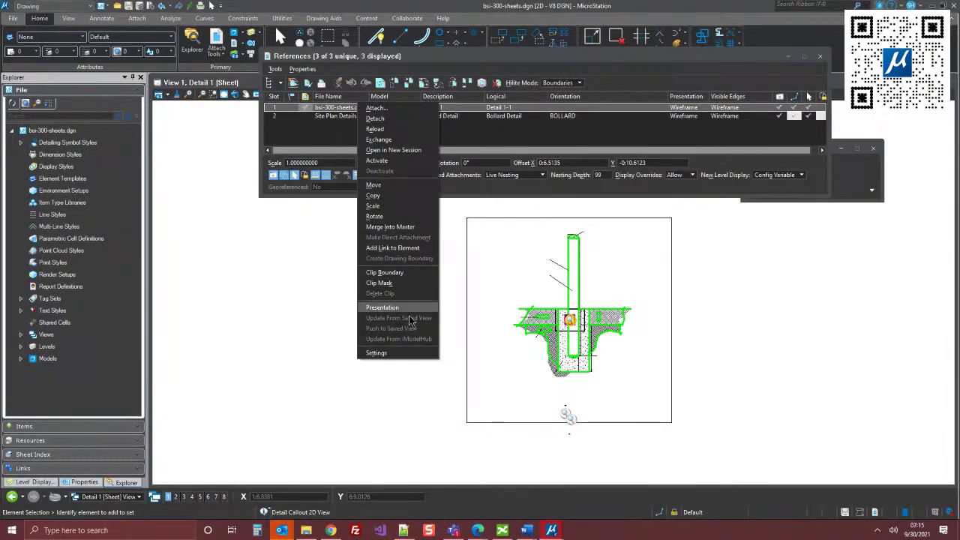
left_click(375, 118)
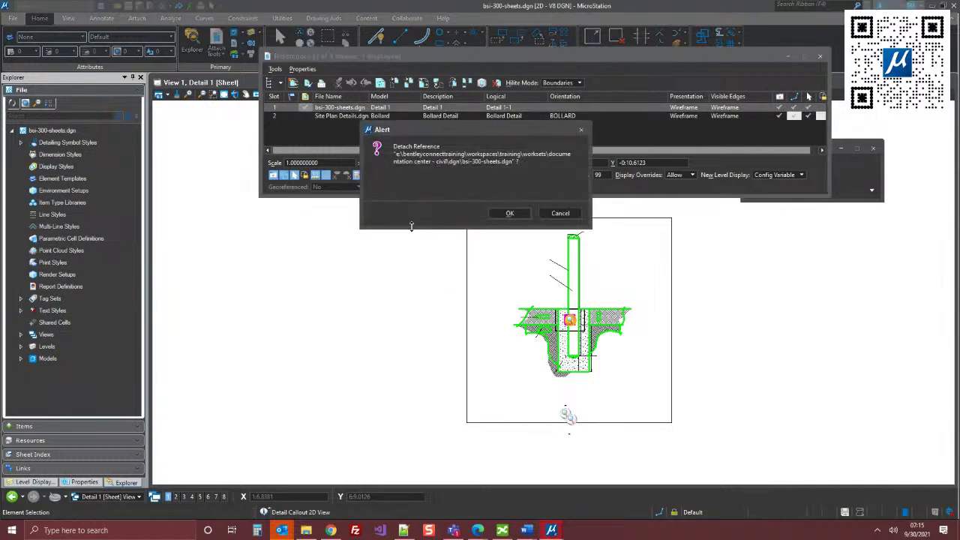
left_click(511, 213)
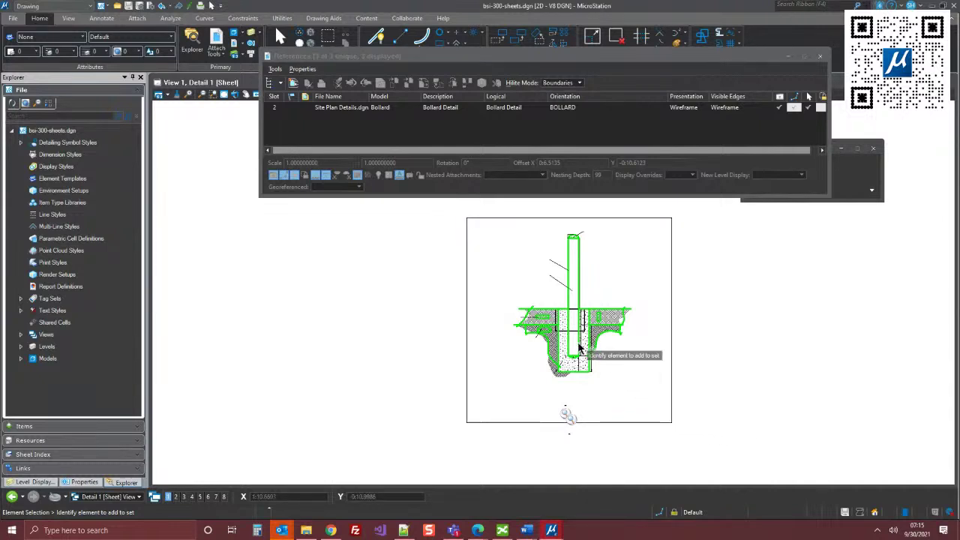
- Set the scale of the Site Plan Details.dgn reference to 1:10
left_click(340, 109)
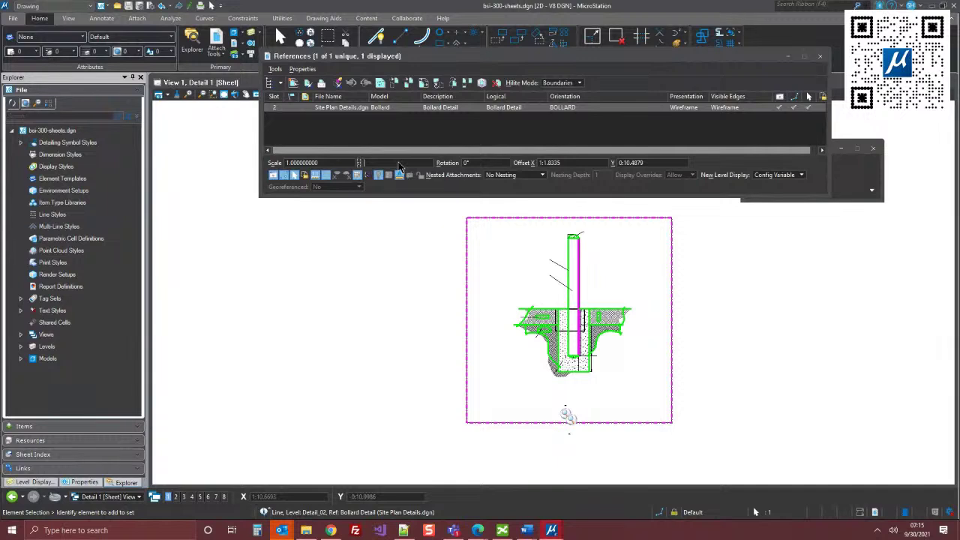
type("10")
key("Return")
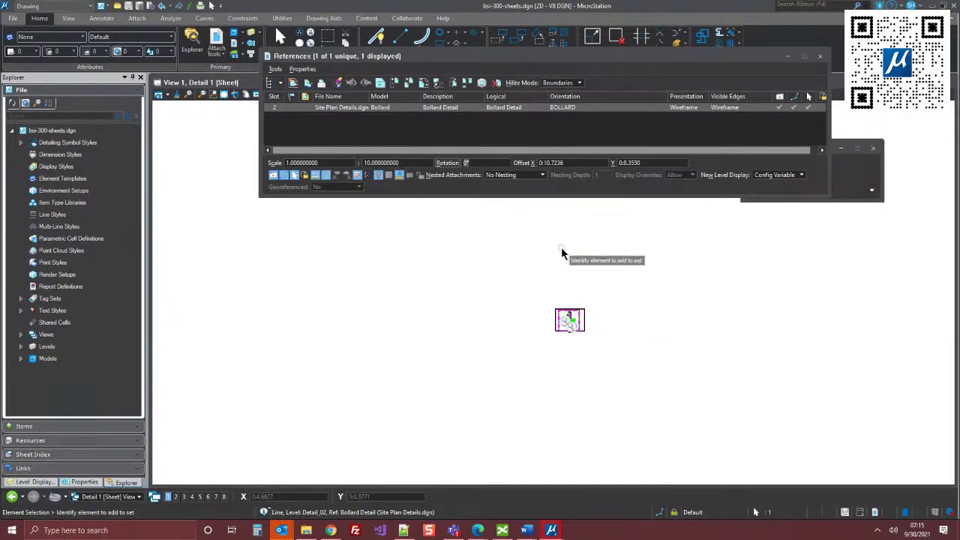
scroll(570, 334, "up", 6)
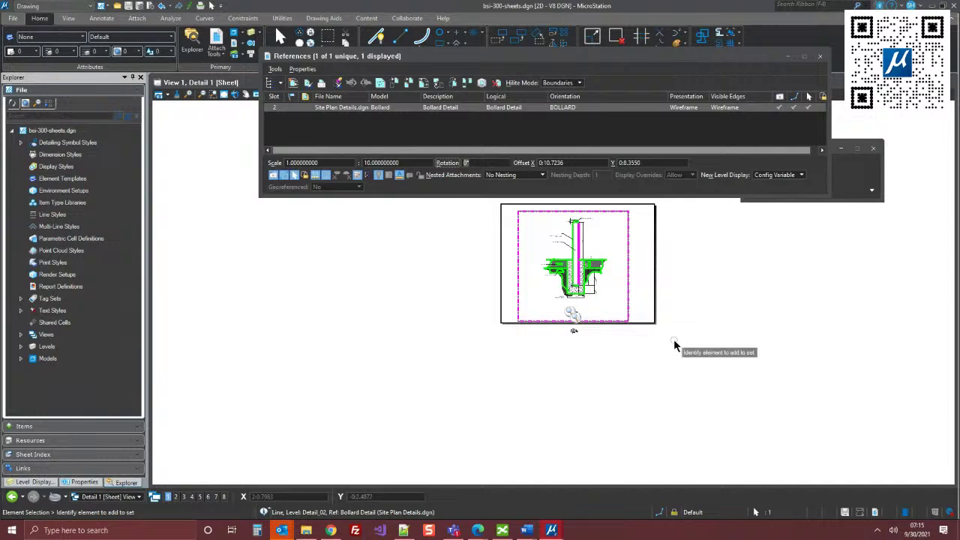
- Open the Bollard model through the detail callout's marker and view its "ENCASE IN CONCRETE 3,000 PSI" note in the text editor
scroll(684, 262, "up", 2)
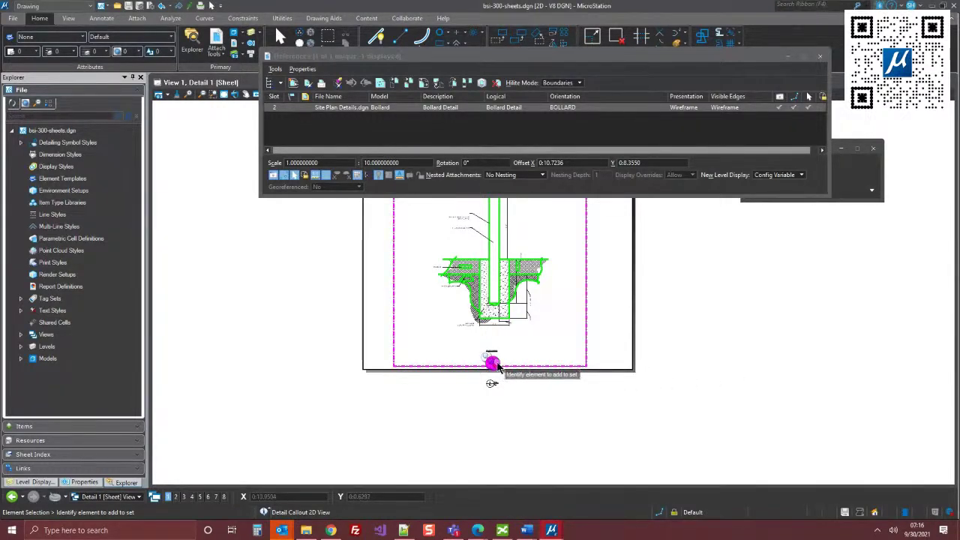
mouse_move(495, 364)
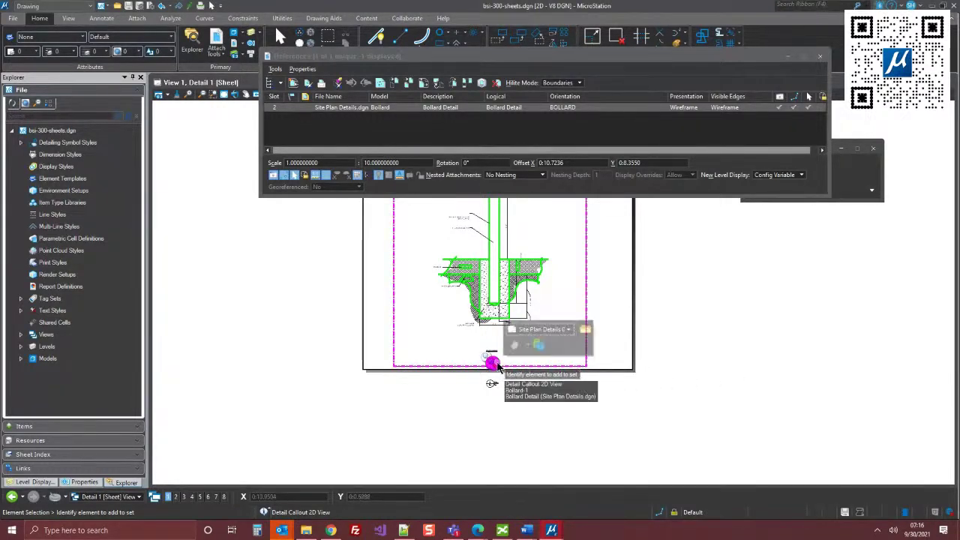
left_click(537, 345)
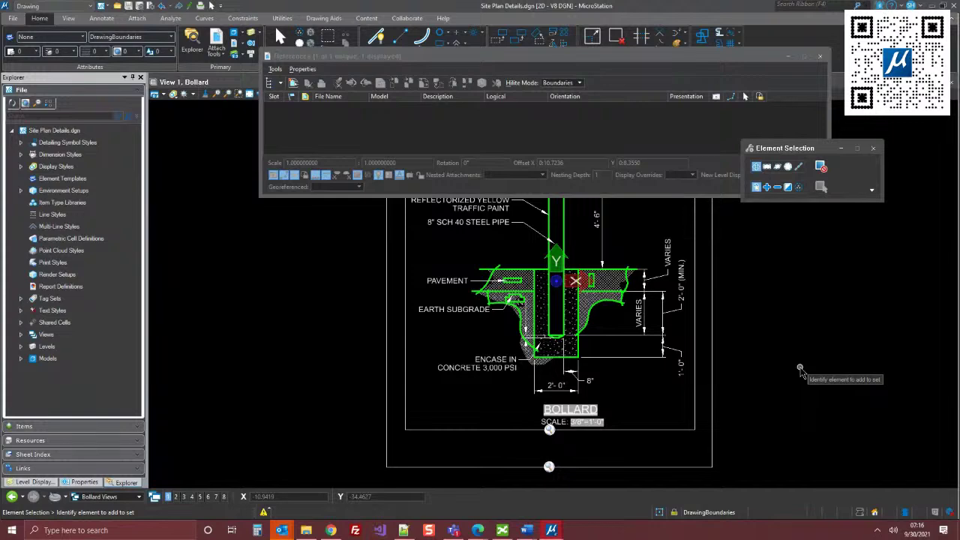
double_click(492, 364)
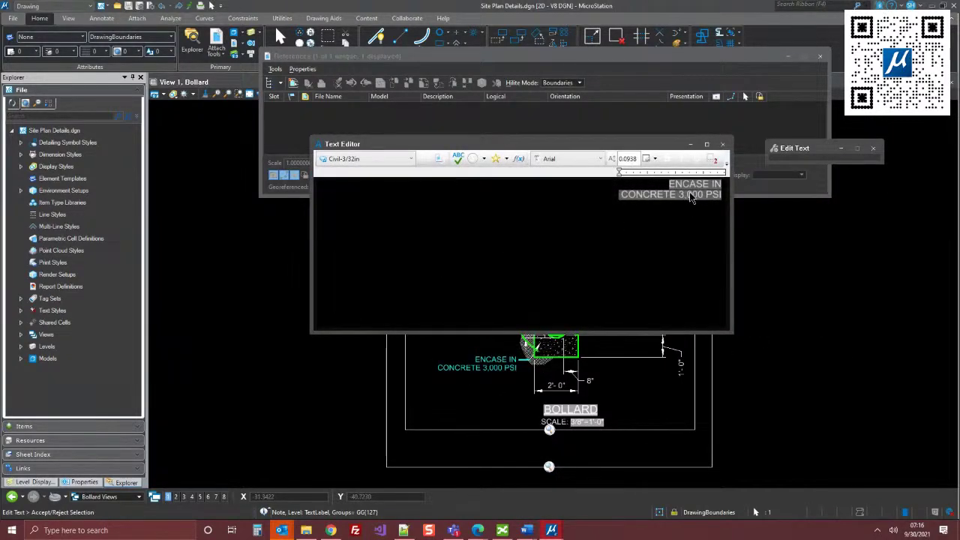
left_click(723, 145)
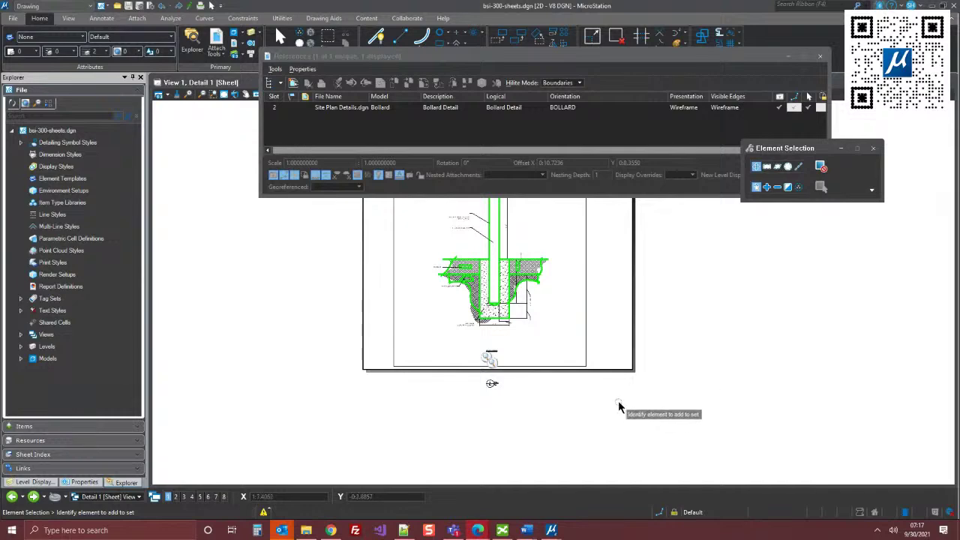
left_click_drag(627, 62, 627, 69)
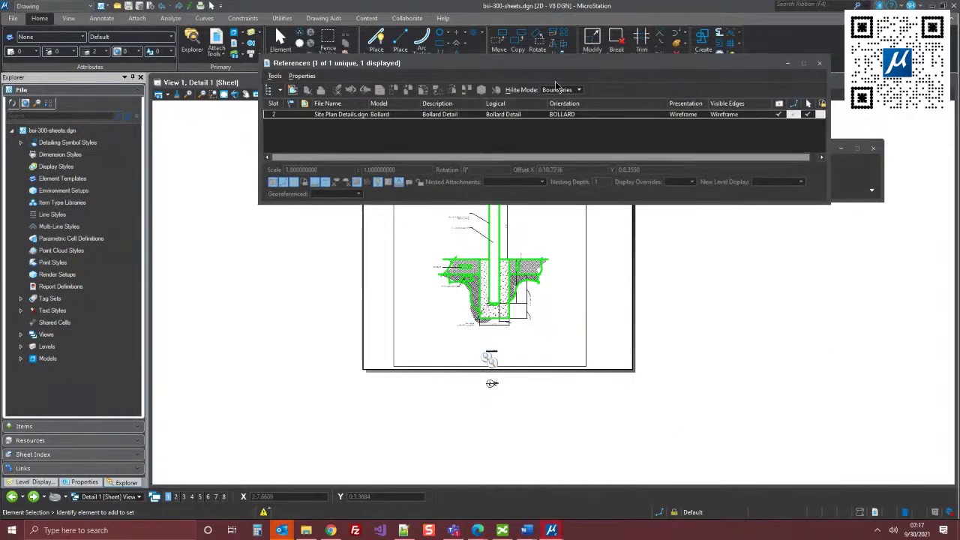
left_click(292, 103)
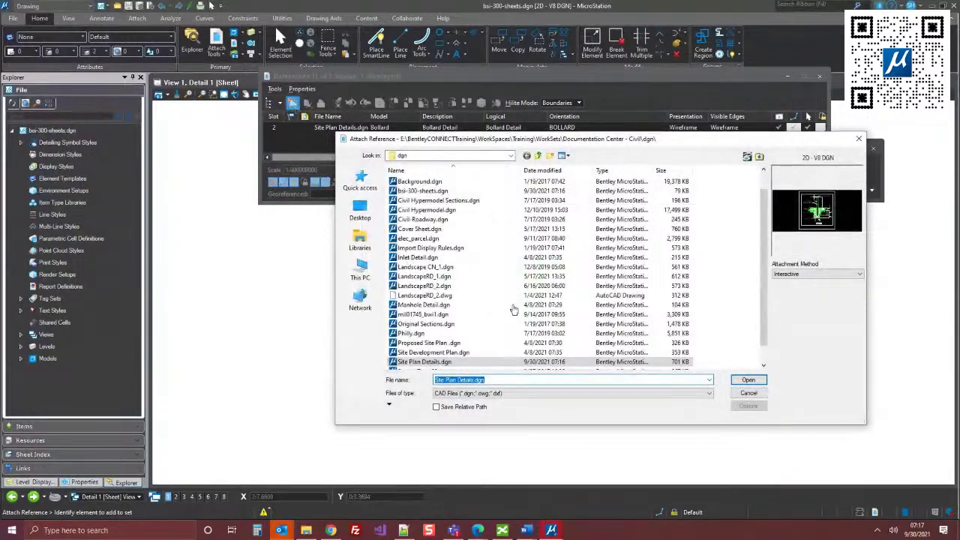
left_click(748, 380)
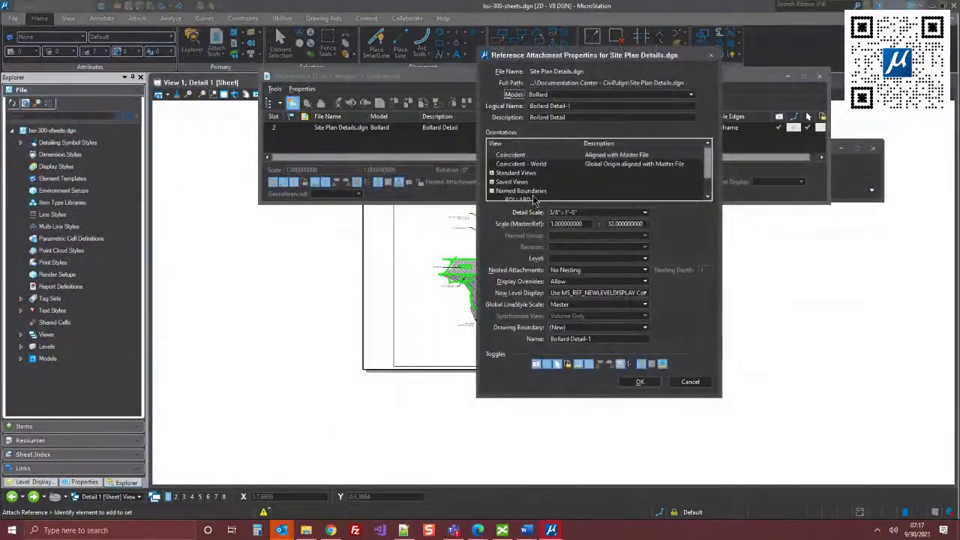
left_click(525, 200)
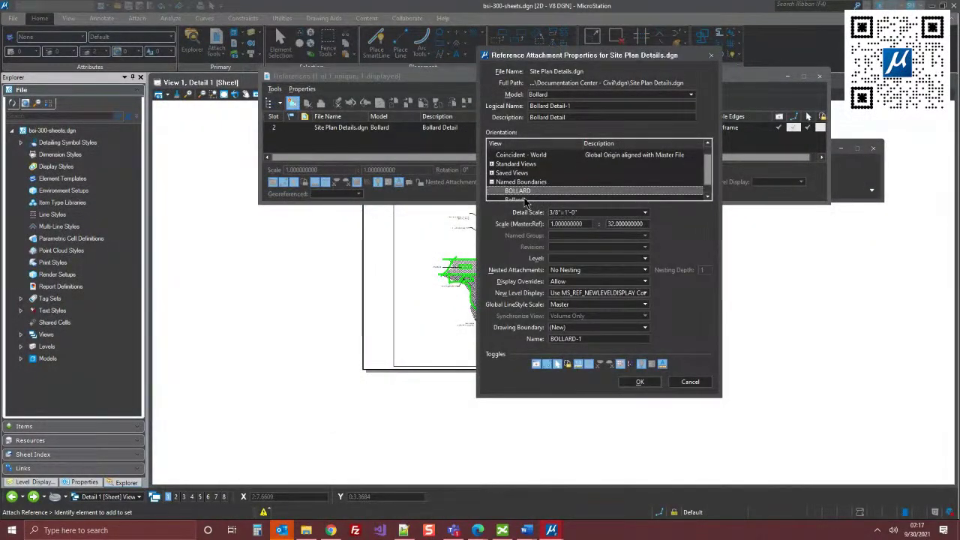
left_click(690, 384)
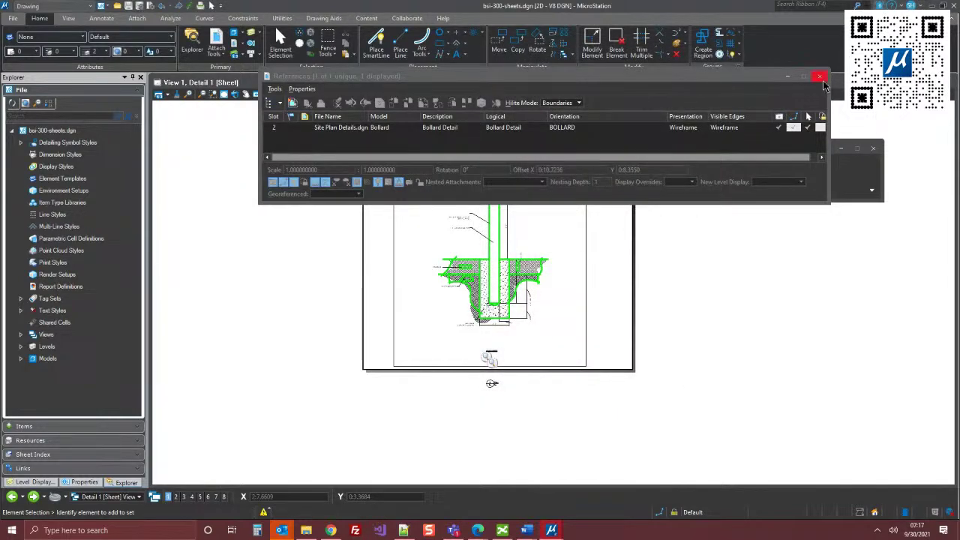
- Close the References window
left_click(819, 76)
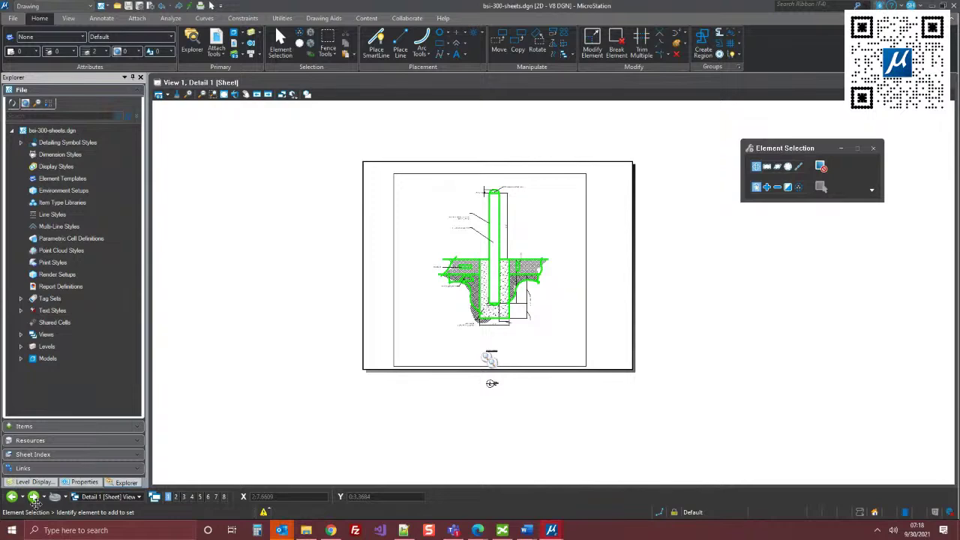
- Go to the Default sheet model and delete the existing square drawing boundary in the sheet's upper-left corner
left_click(95, 499)
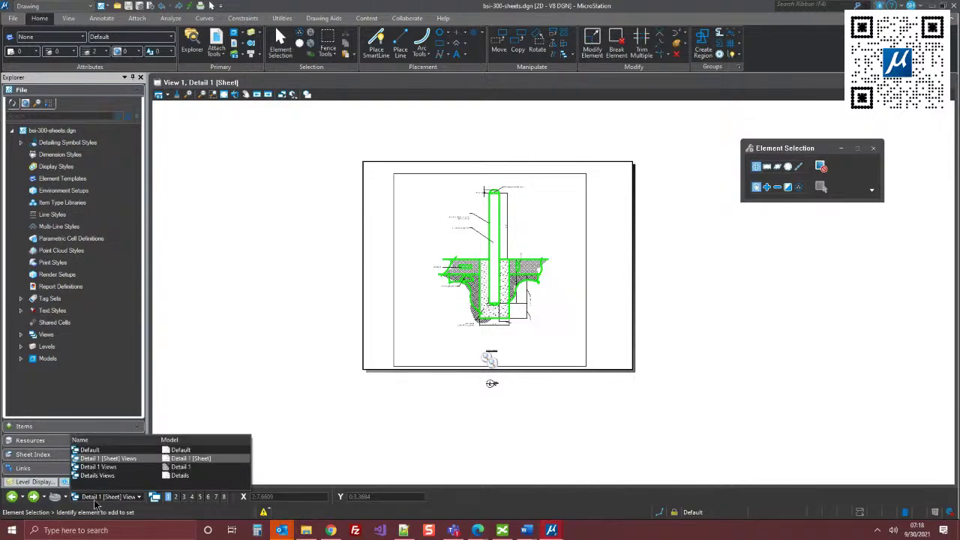
left_click(105, 451)
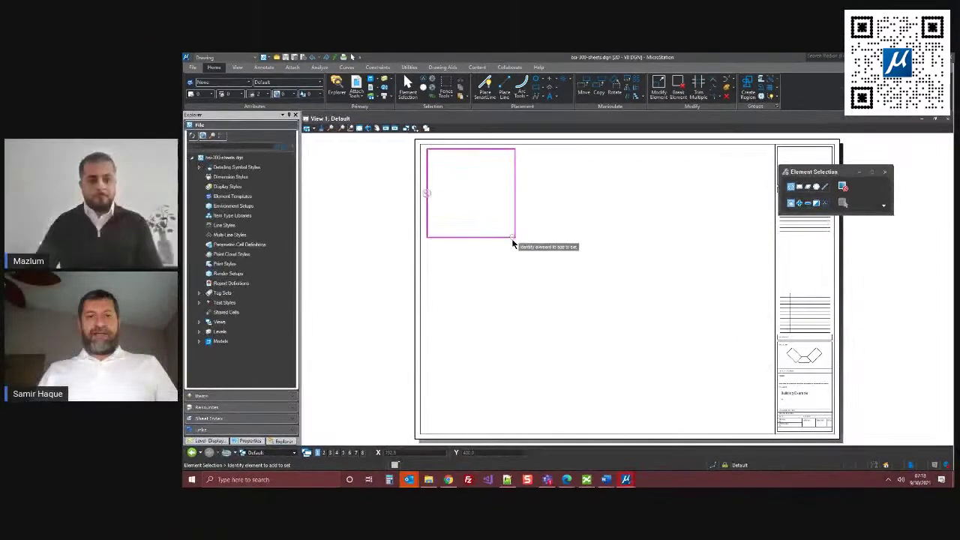
left_click(410, 235)
key("Delete")
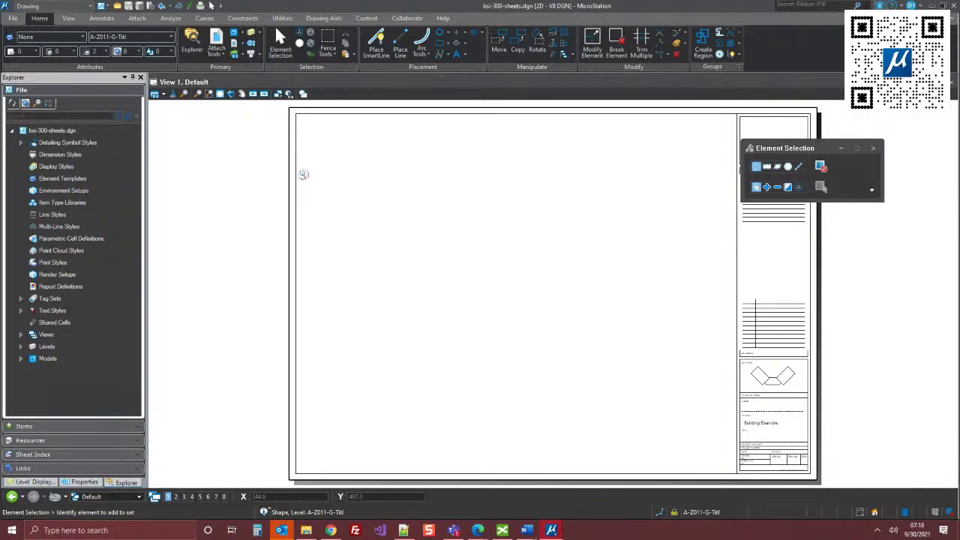
- Start a two-point drawing boundary that uses the Default detailing symbol style
left_click(102, 18)
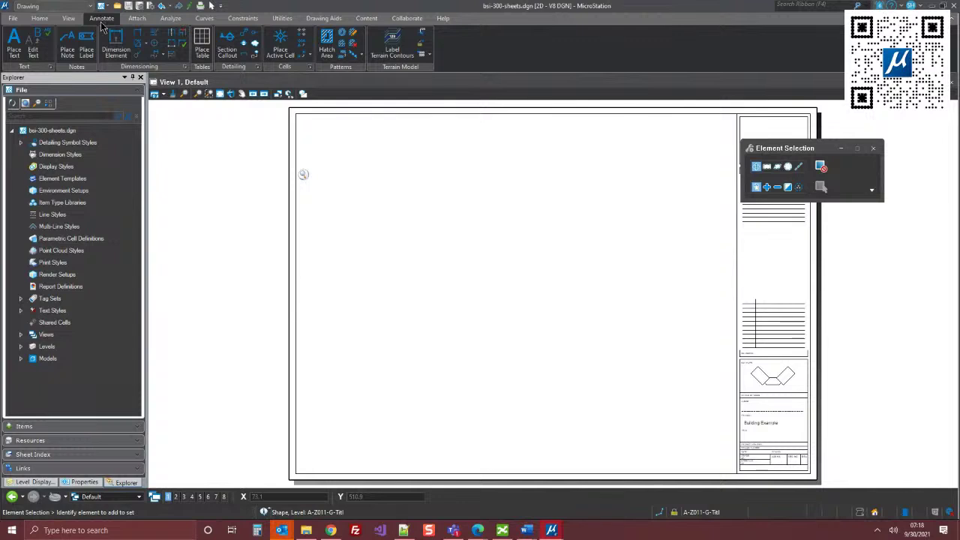
left_click(256, 38)
left_click_drag(789, 150, 542, 120)
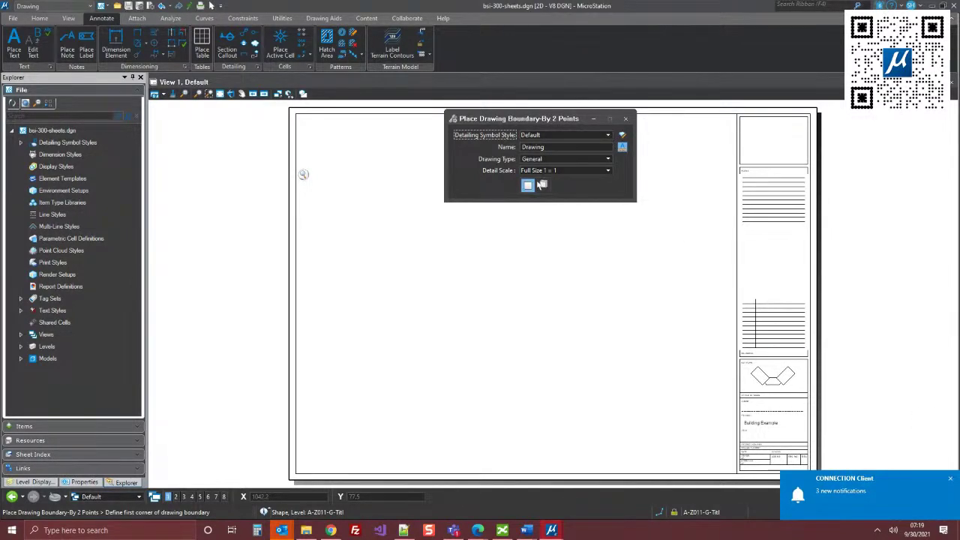
left_click(951, 481)
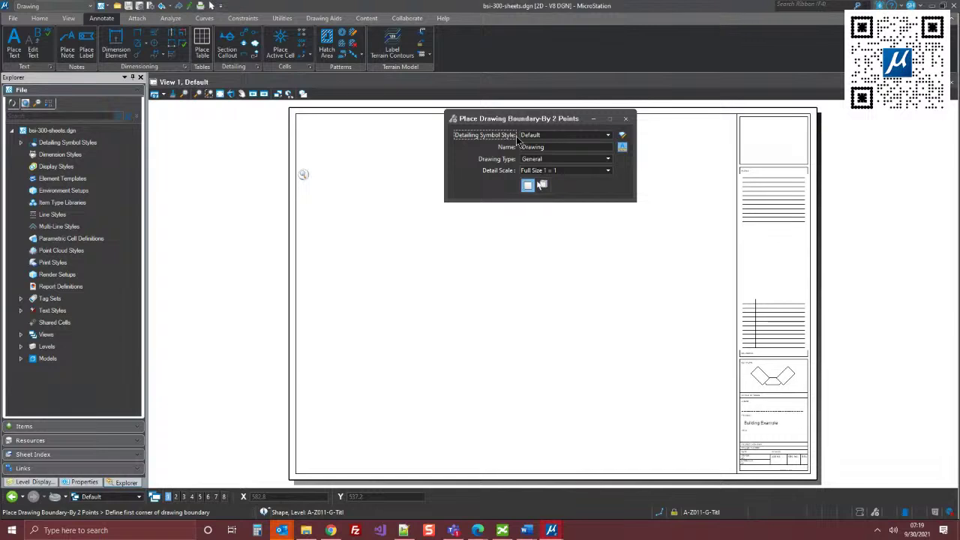
left_click(608, 136)
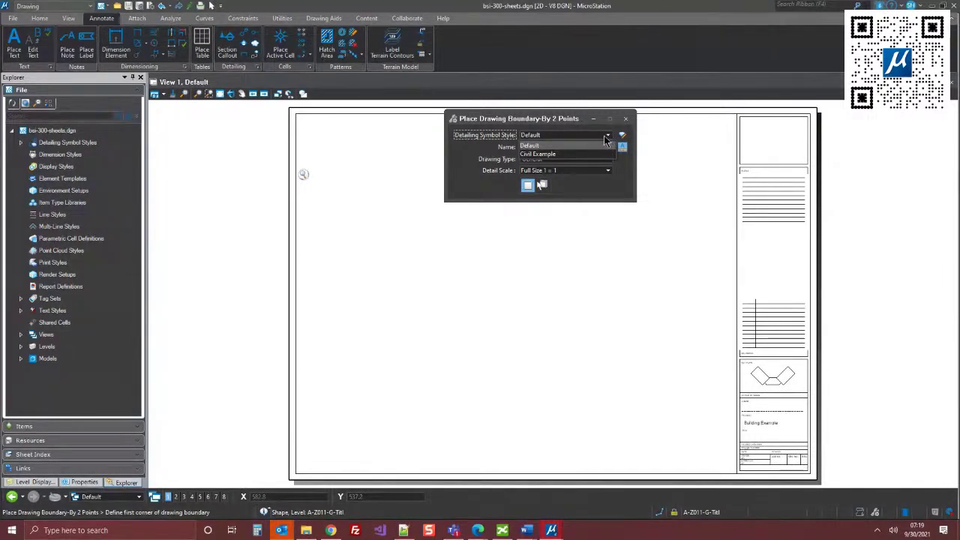
left_click(551, 146)
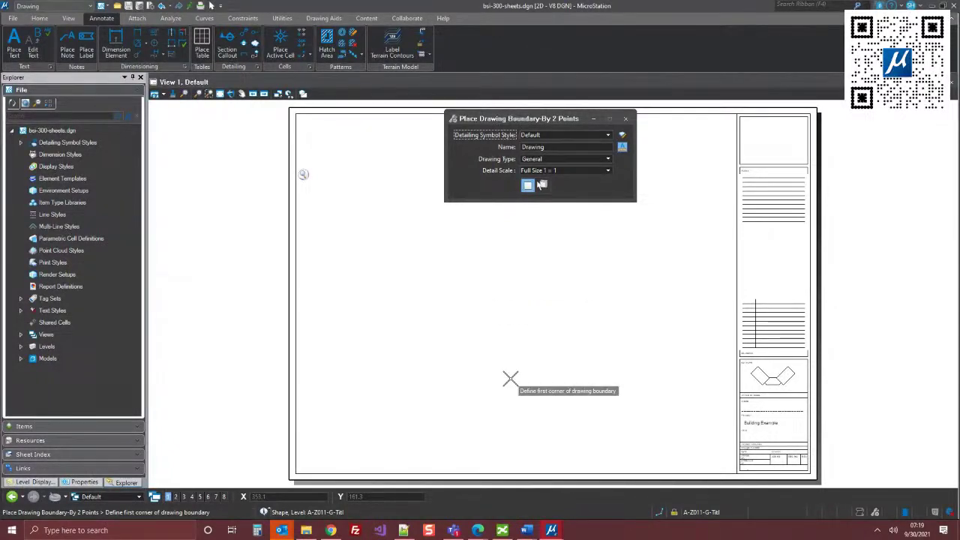
- Name the new drawing boundary "Staircse"
left_click(547, 150)
type("s1")
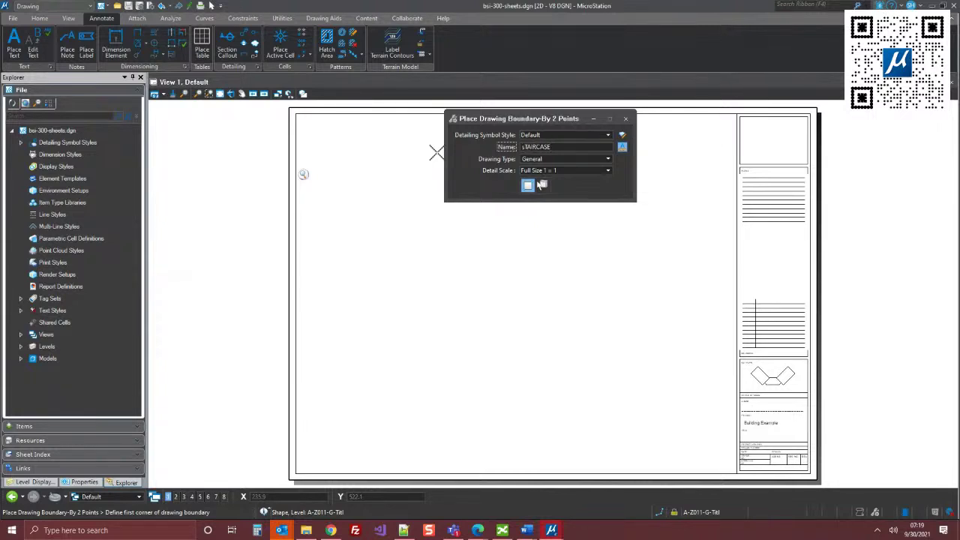
key("BackSpace")
key("BackSpace")
key("BackSpace")
key("BackSpace")
key("BackSpace")
key("BackSpace")
key("BackSpace")
type("Sta")
- Set the boundary's drawing type to Detail and its detail scale to 1:10
left_click(583, 159)
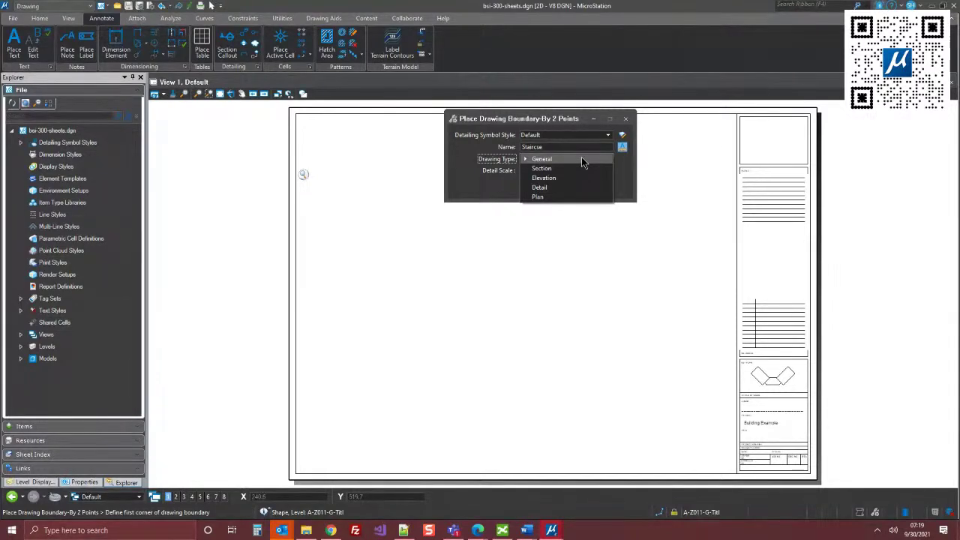
left_click(558, 188)
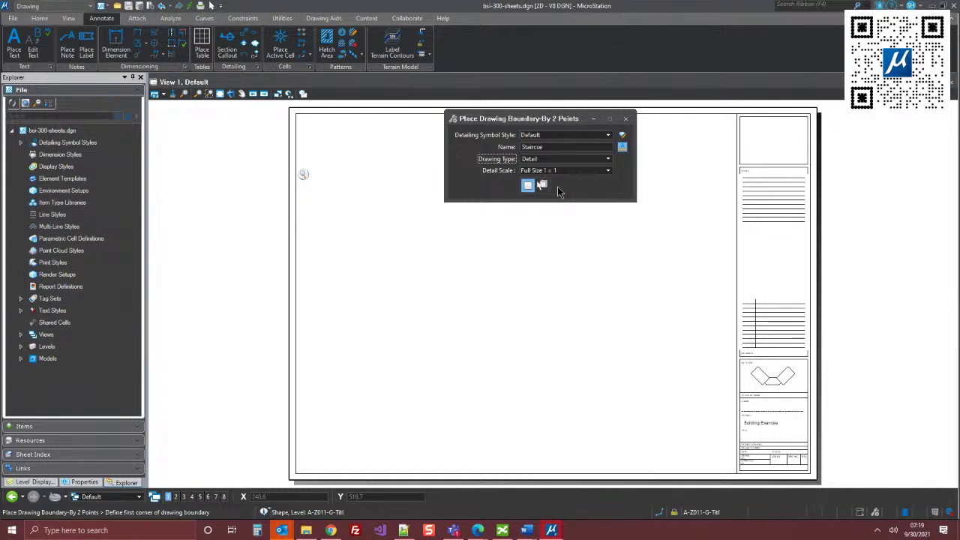
left_click(553, 172)
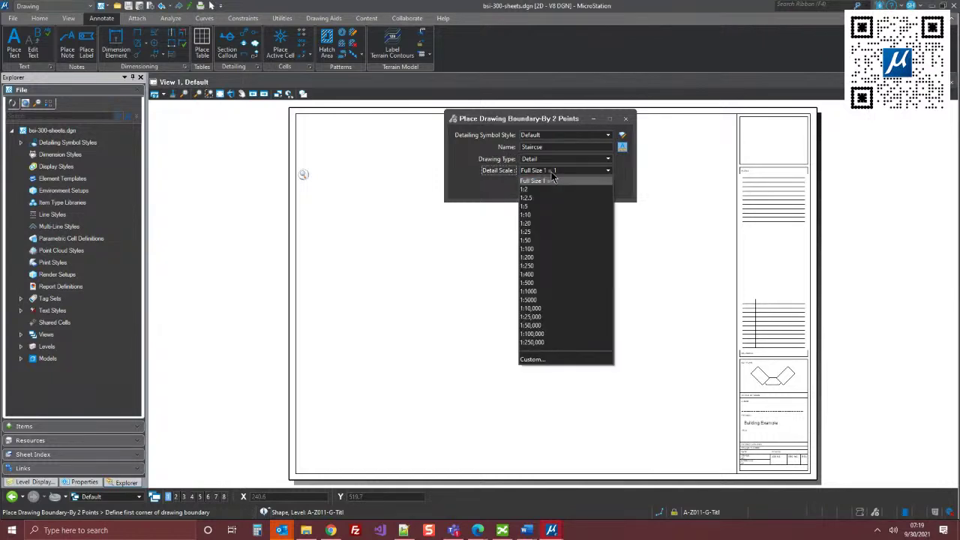
left_click(537, 216)
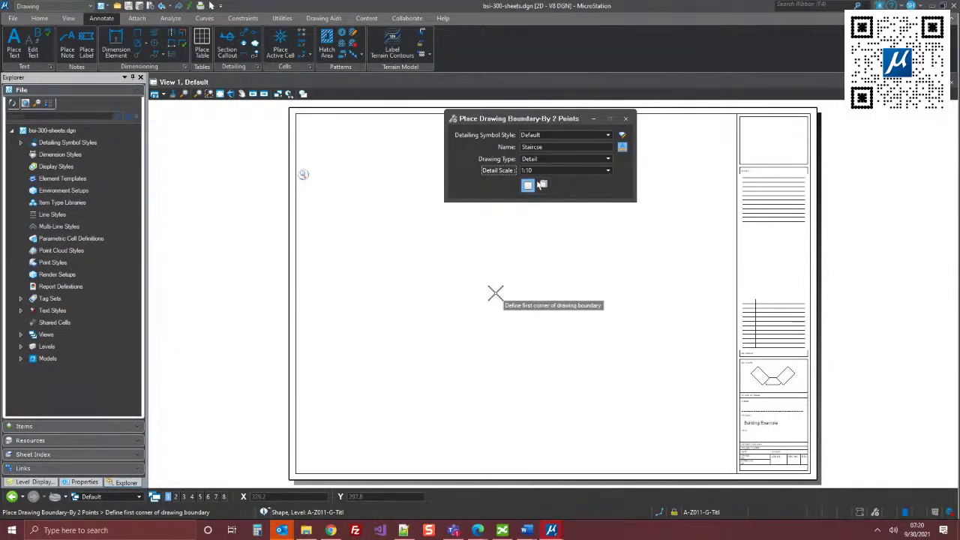
- Place the rectangular drawing boundary in the sheet's upper-left corner and put its title symbol just below it
left_click_drag(557, 125, 836, 174)
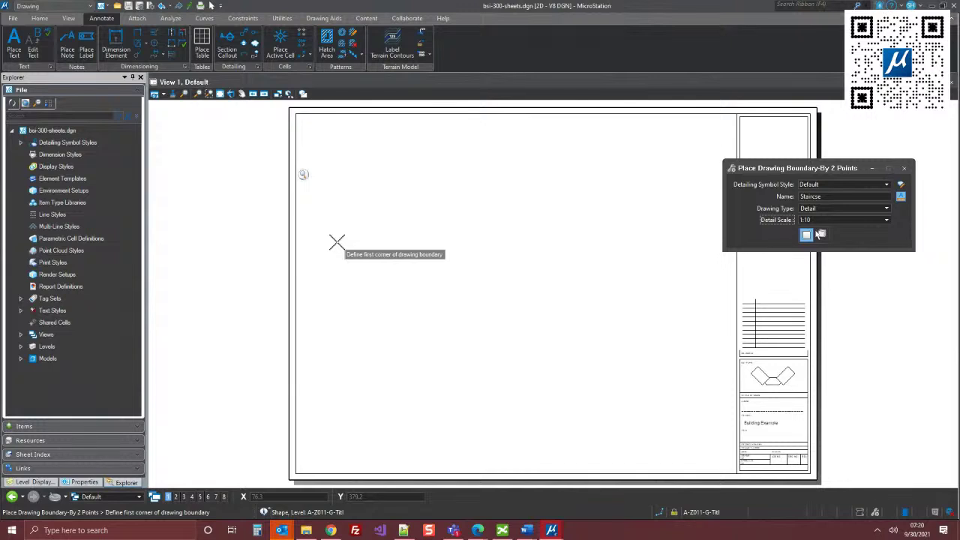
left_click(300, 121)
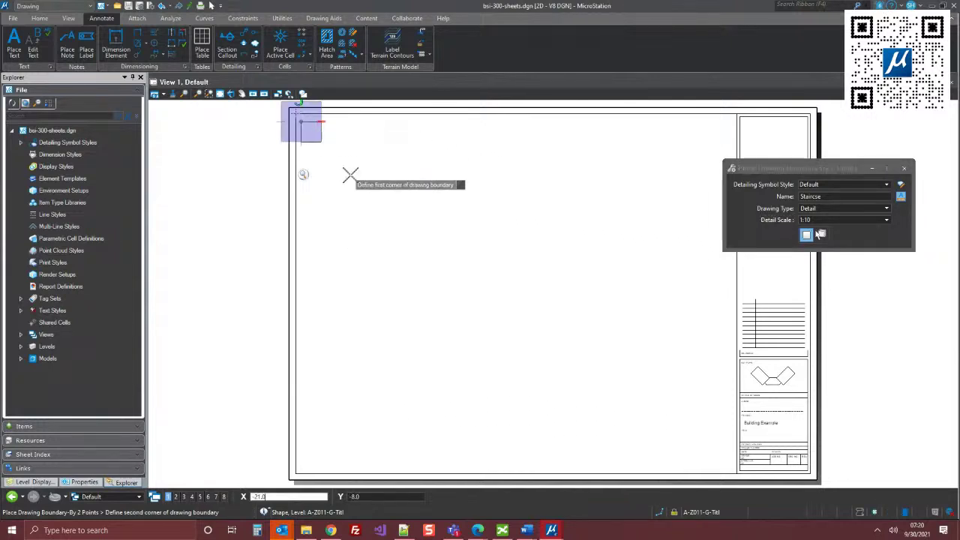
left_click(498, 299)
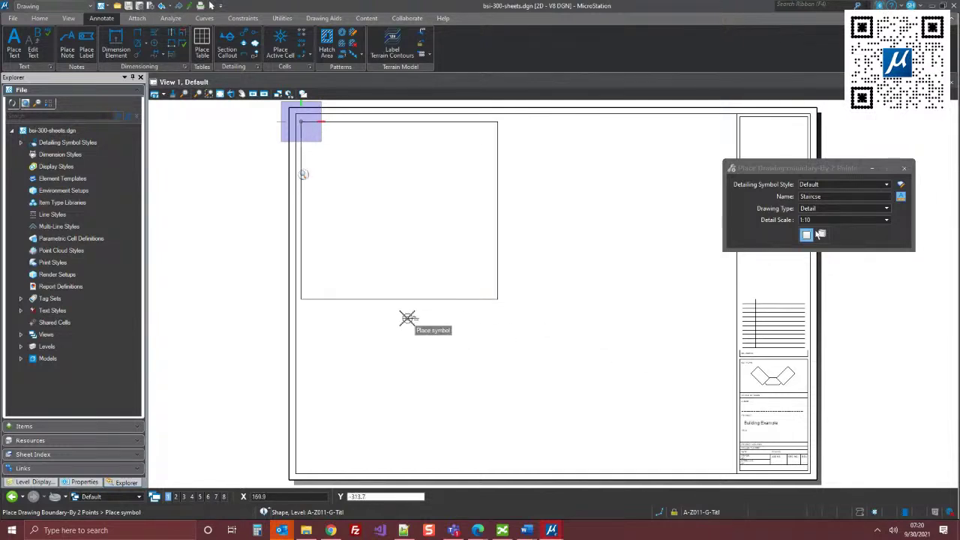
scroll(407, 318, "up", 5)
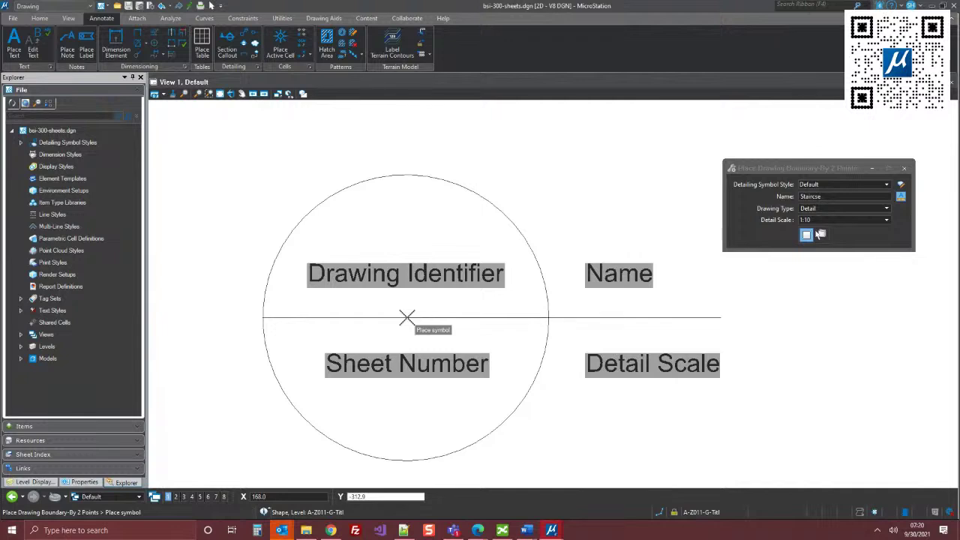
scroll(388, 264, "down", 6)
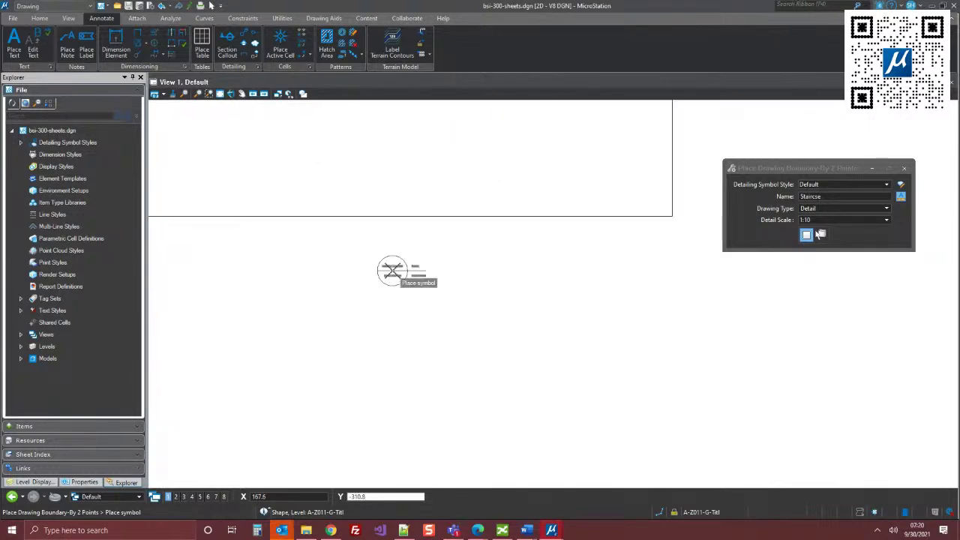
scroll(386, 267, "down", 2)
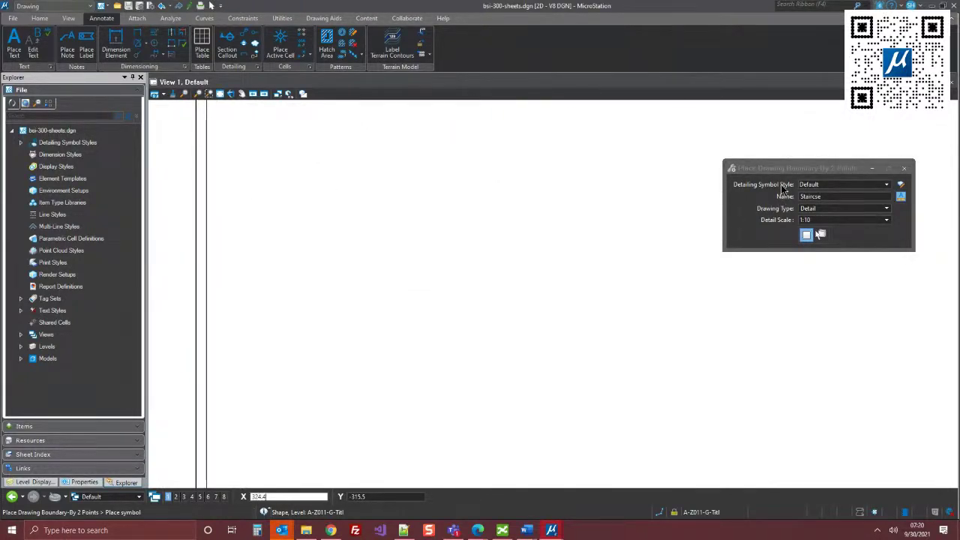
left_click(384, 261)
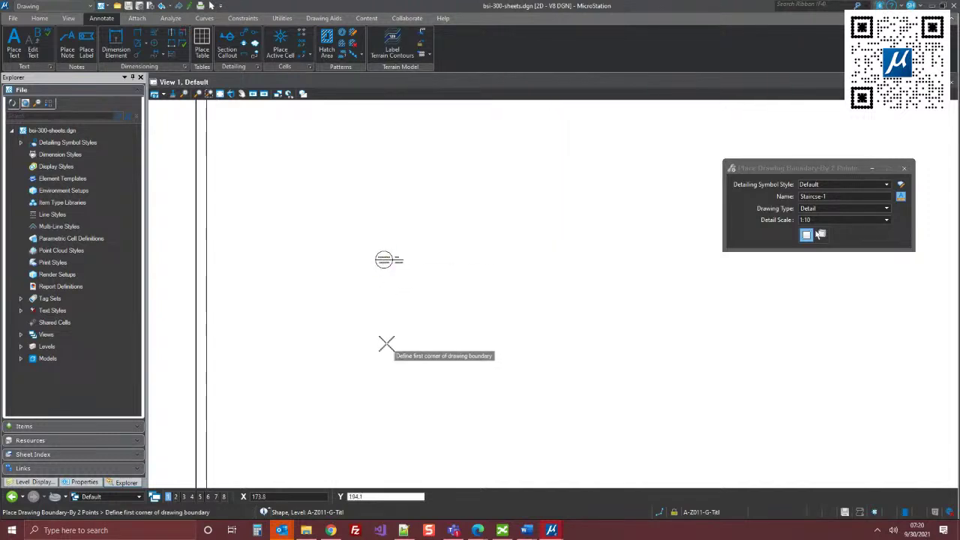
scroll(430, 231, "up", 1)
scroll(431, 229, "down", 3)
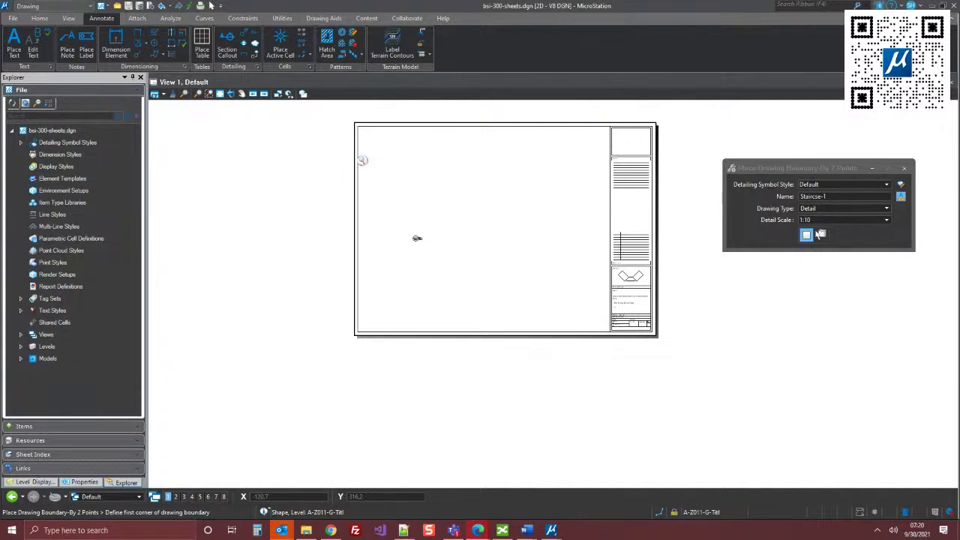
scroll(406, 214, "up", 5)
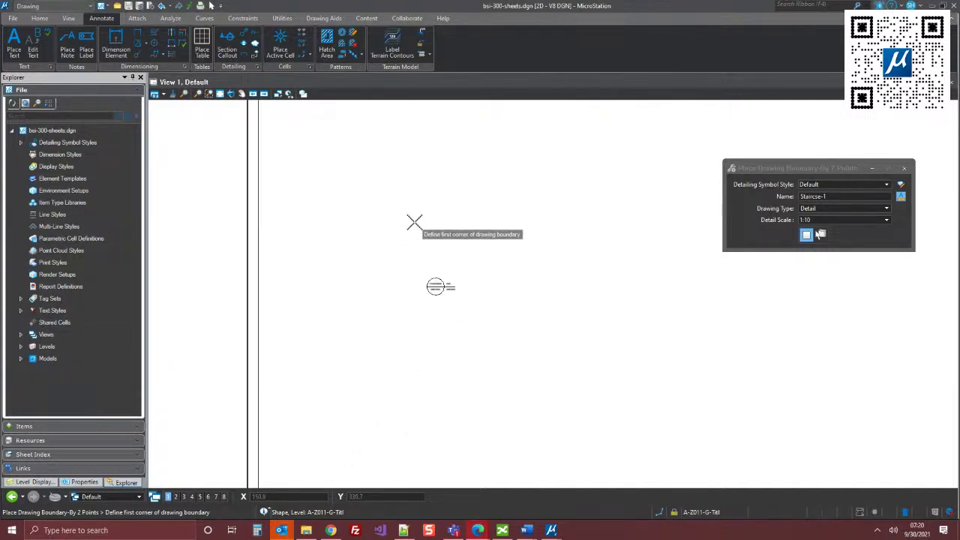
scroll(414, 223, "down", 3)
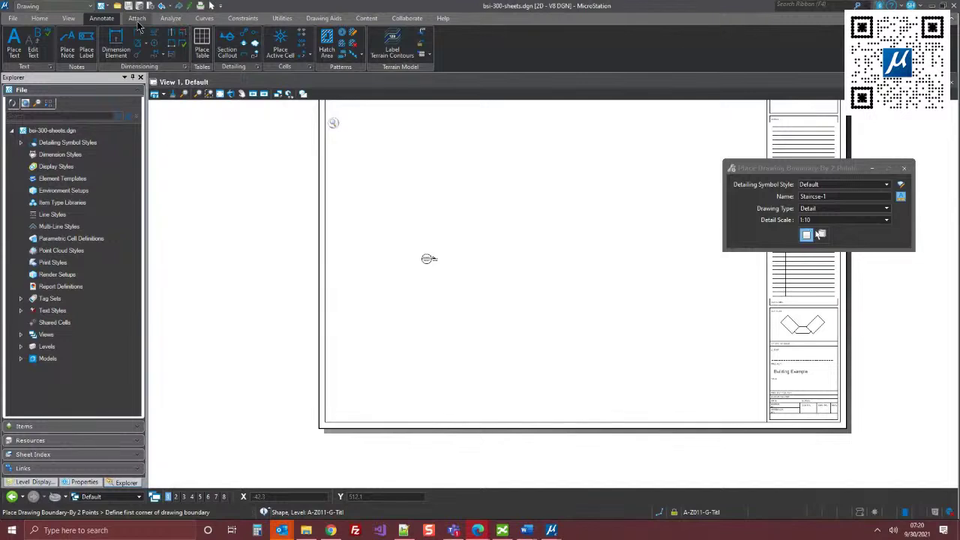
- Start attaching Site Plan Details.dgn as a reference and choose its Accessibility Symbol model
left_click(51, 21)
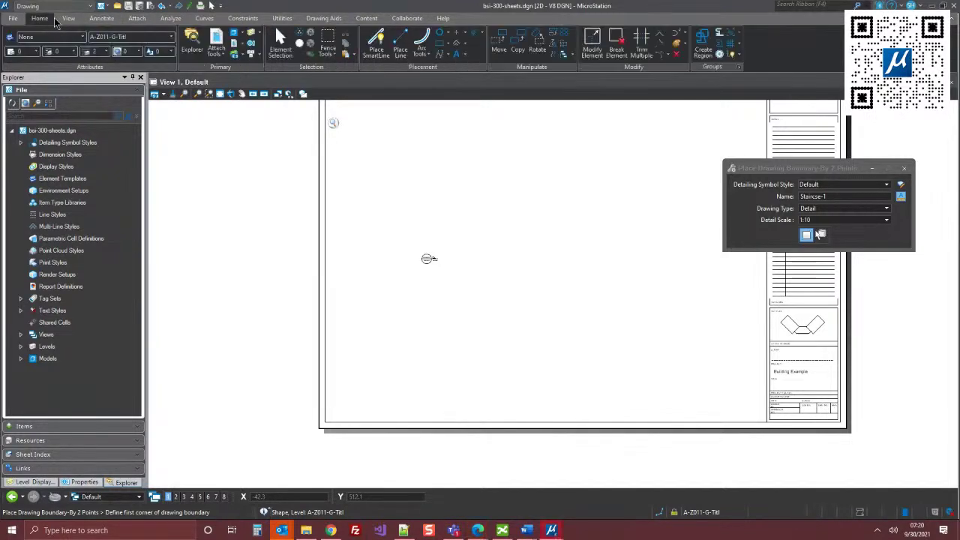
left_click(216, 48)
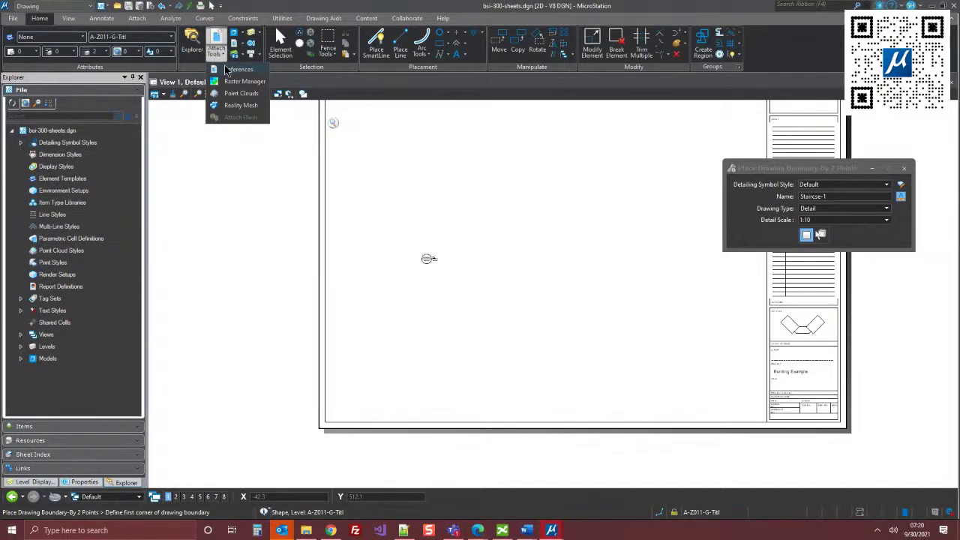
left_click(229, 70)
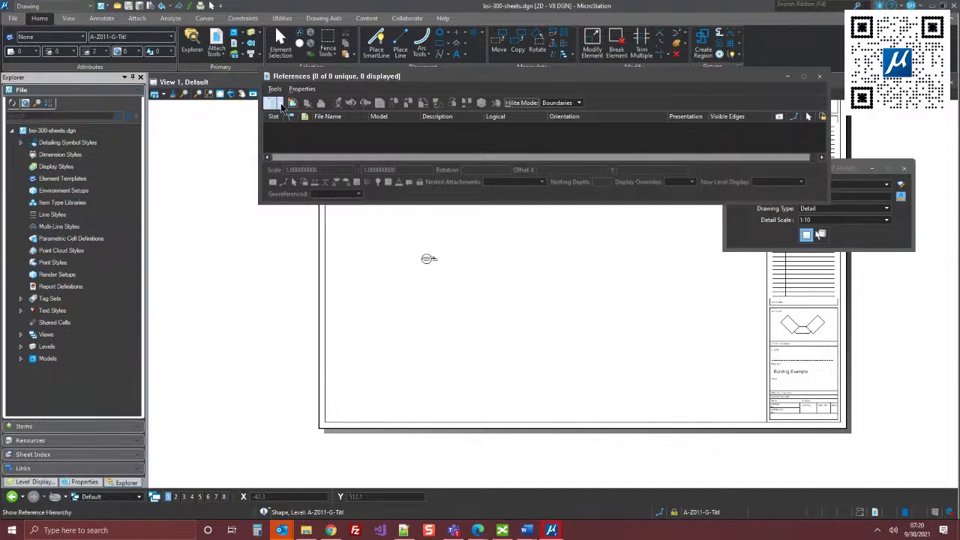
left_click(282, 105)
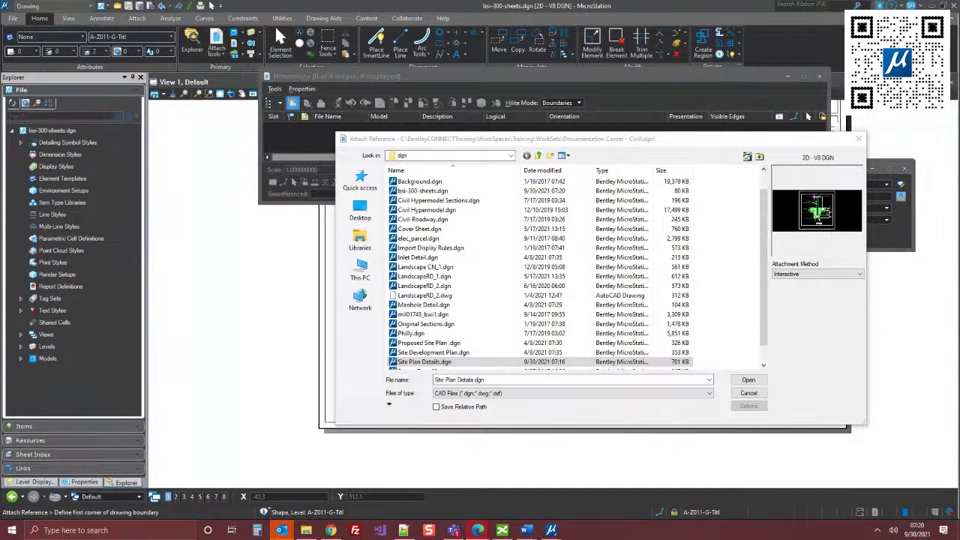
left_click(743, 382)
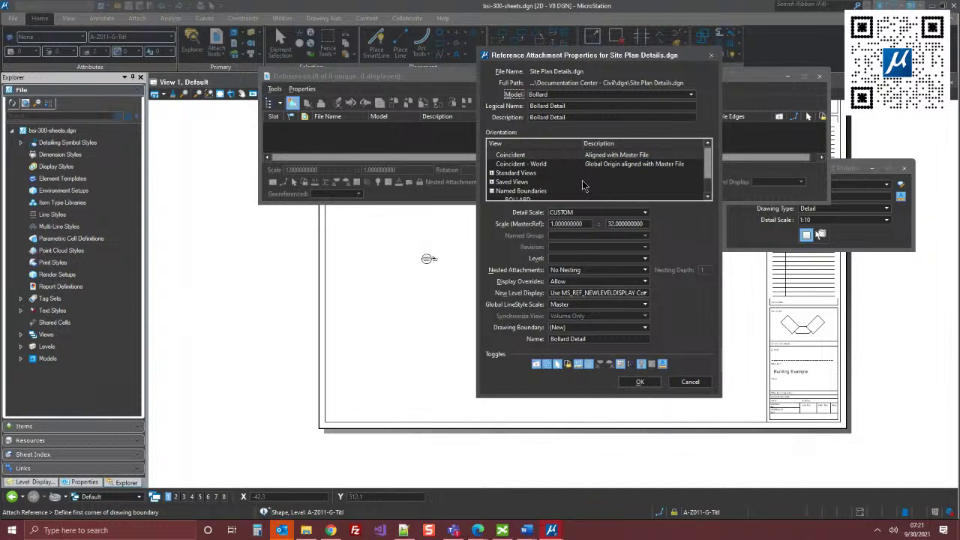
left_click(687, 95)
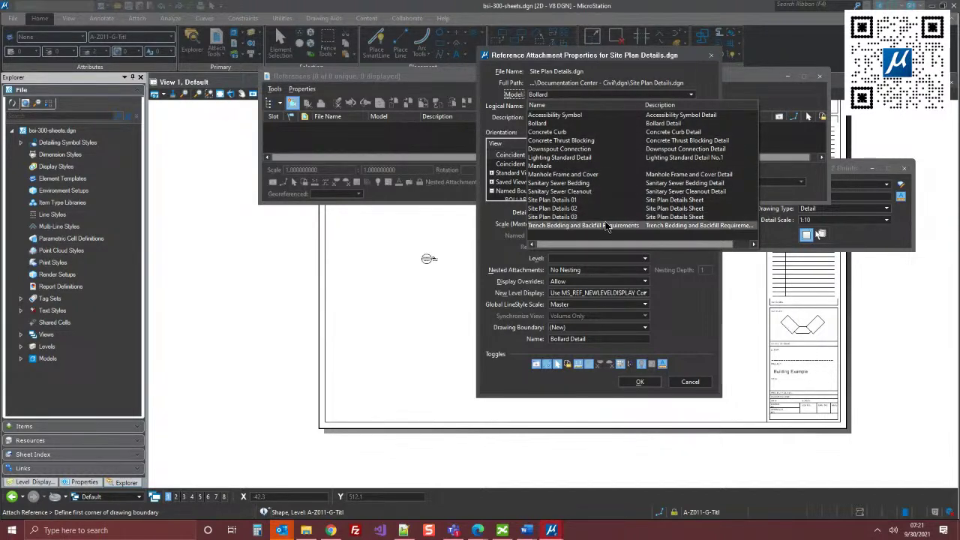
left_click(567, 115)
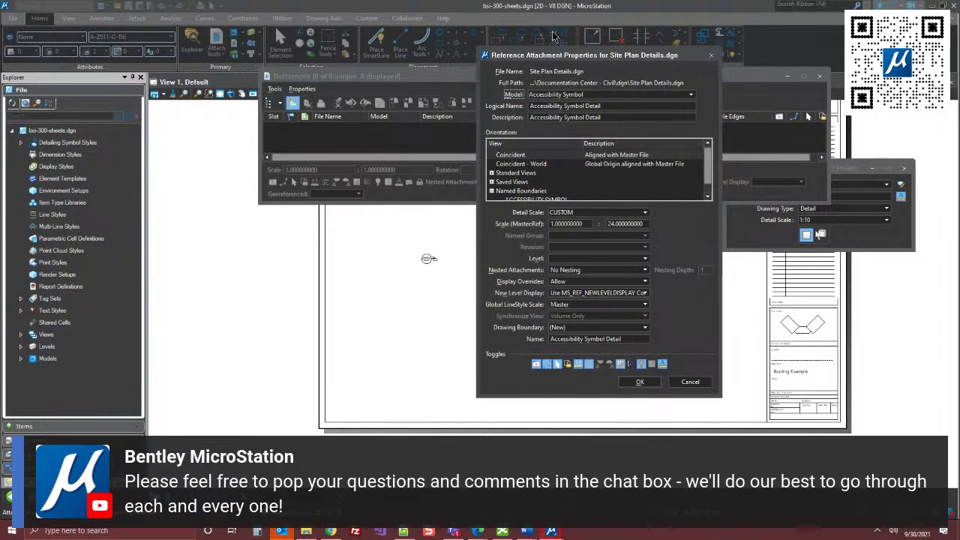
left_click_drag(570, 60, 735, 55)
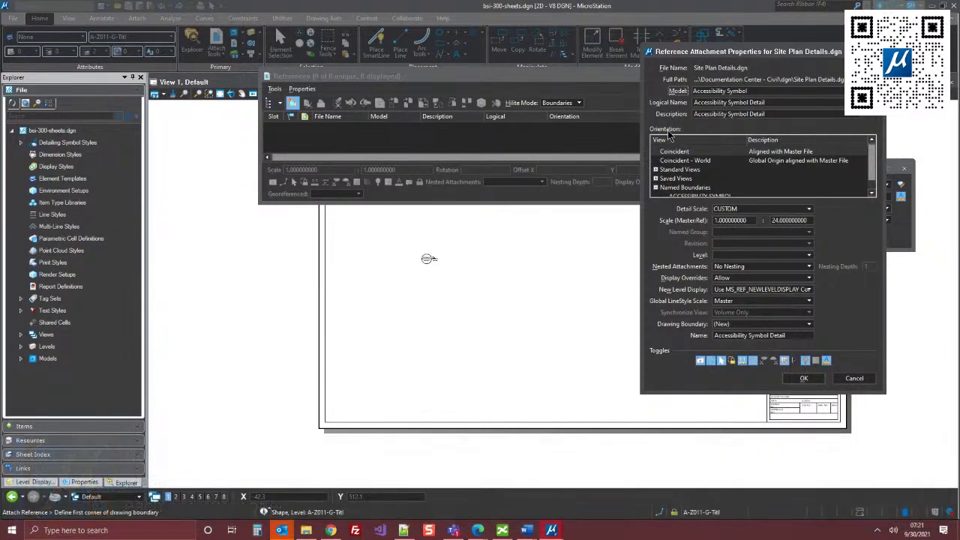
- Set the attachment's orientation to the ACCESSIBILITY SYMBOL named boundary
key("ctrl")
left_click(679, 194)
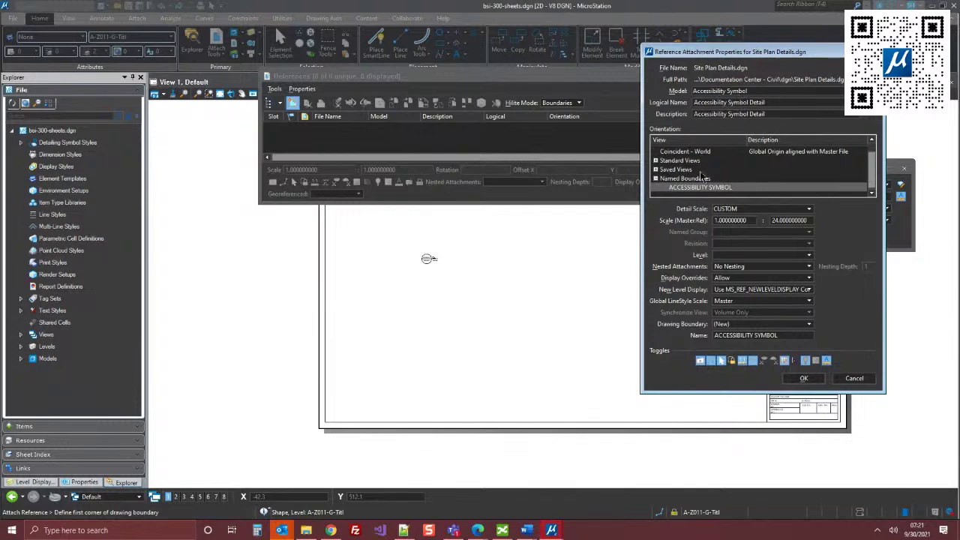
left_click(684, 160)
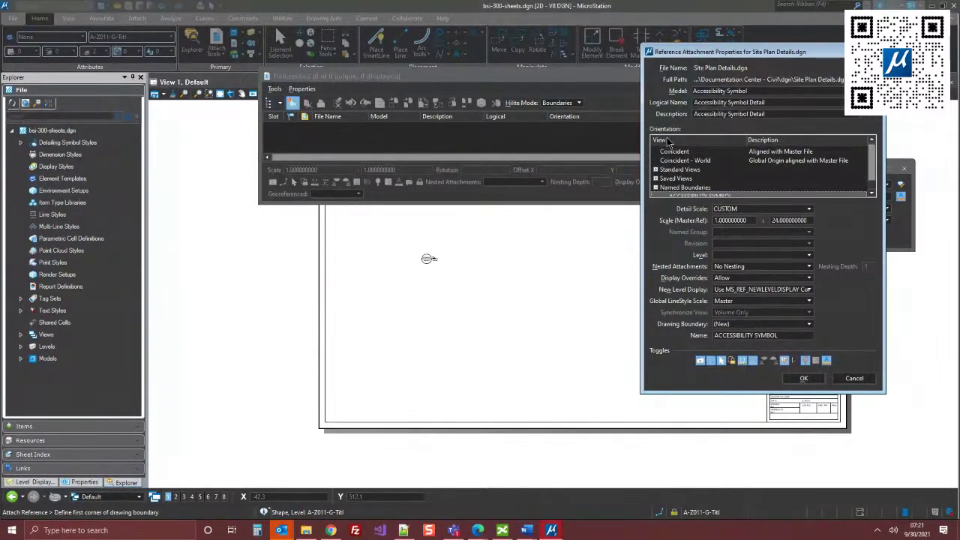
scroll(672, 158, "down", 1)
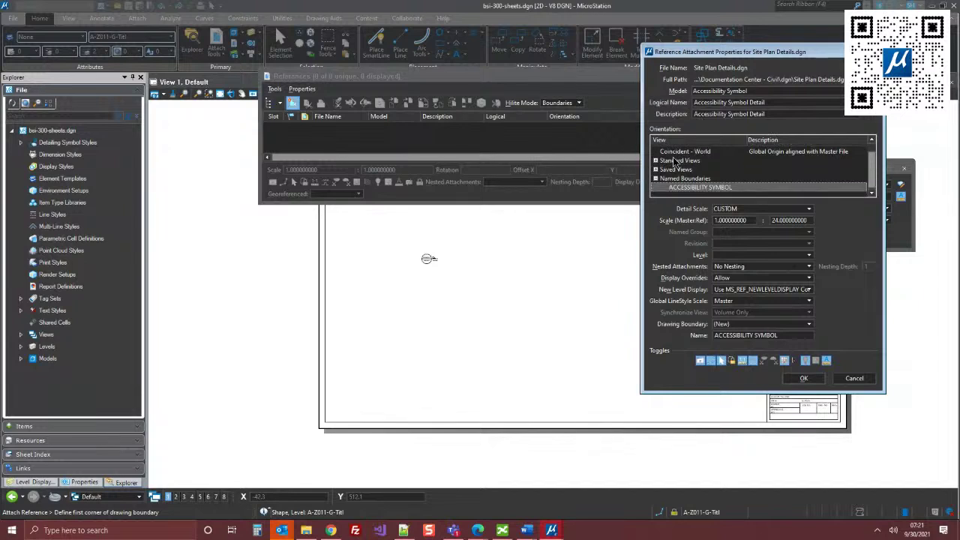
left_click(682, 179)
left_click(697, 189)
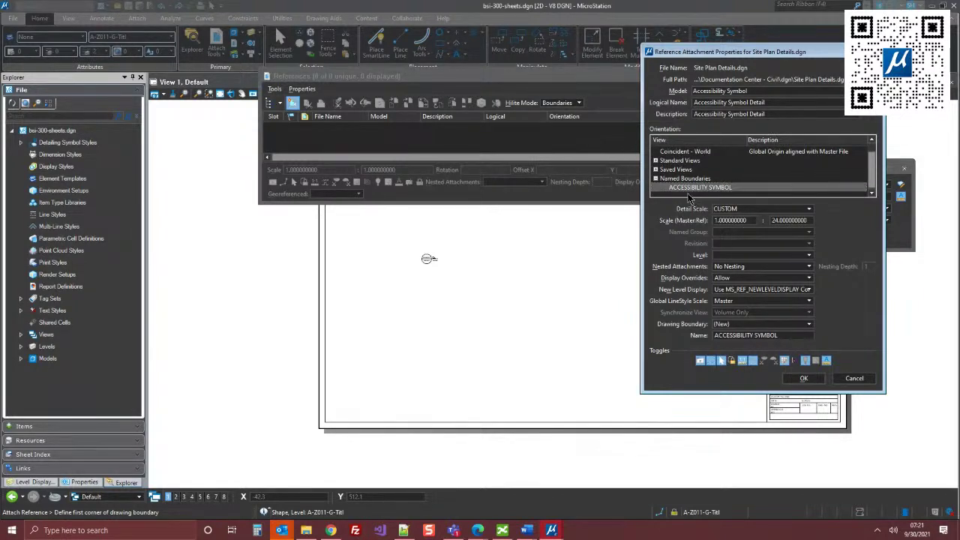
- Confirm the attachment settings and place the ACCESSIBILITY SYMBOL reference at the drawing boundary in the sheet's upper-left corner
left_click(800, 379)
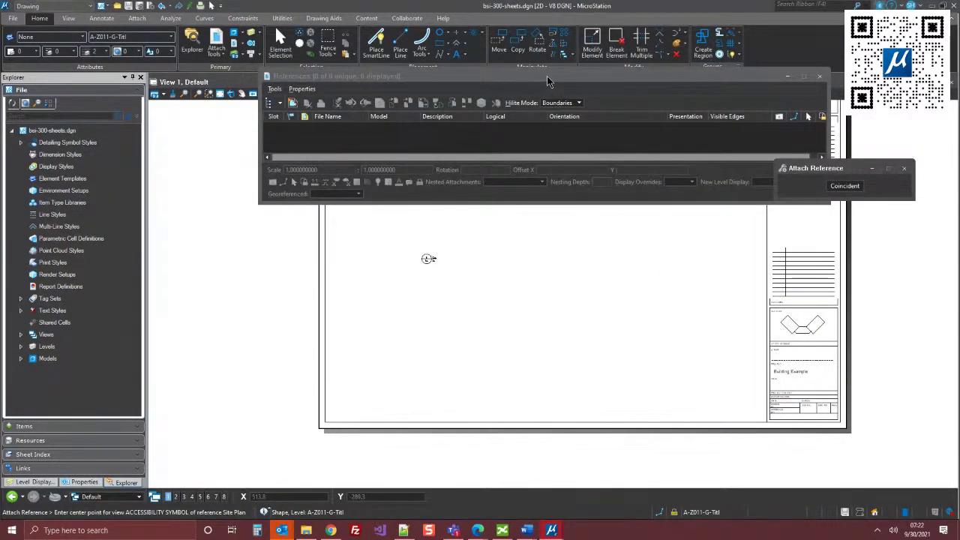
left_click_drag(547, 81, 636, 254)
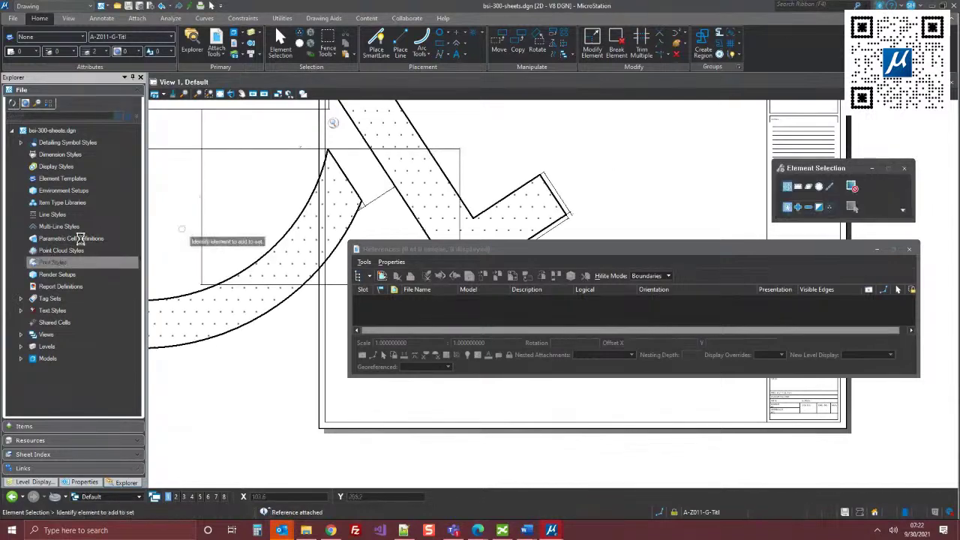
scroll(383, 201, "down", 3)
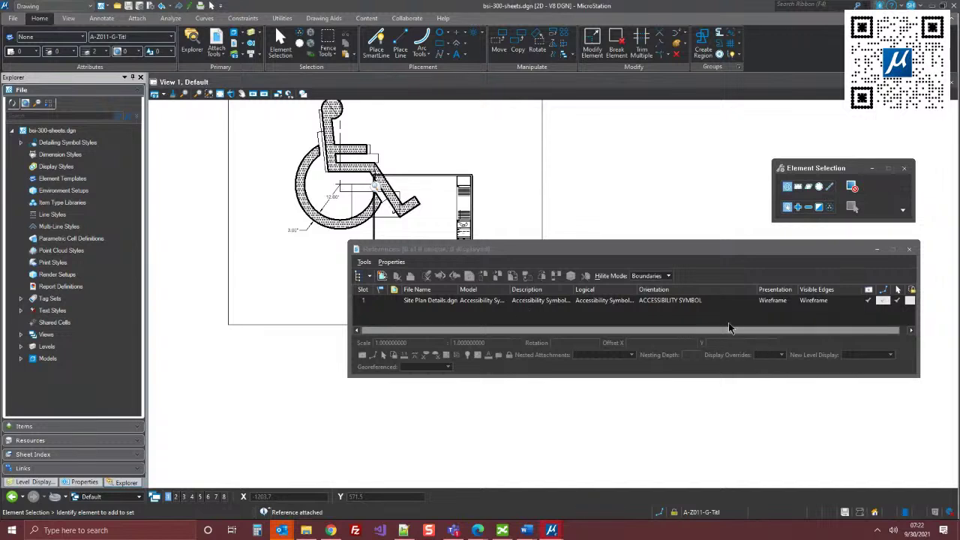
- Set the scale of the attached Site Plan Details.dgn reference to 1:24
left_click(569, 300)
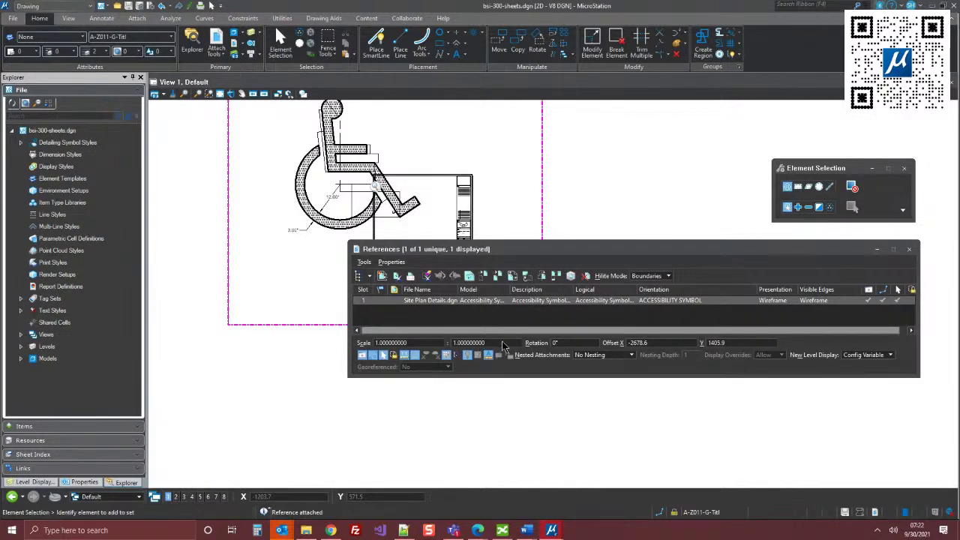
left_click_drag(503, 346, 417, 345)
type("24")
key("Tab")
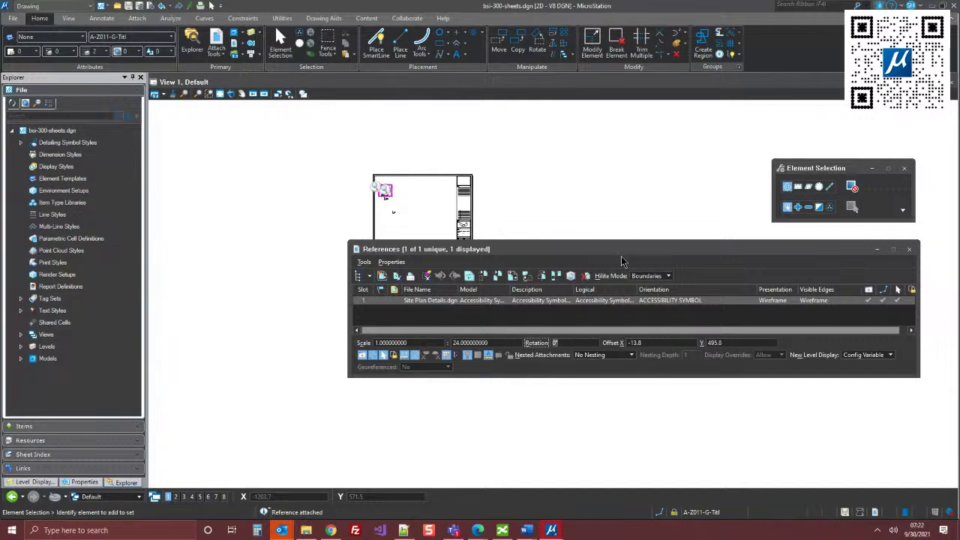
- Examine how the rescaled accessibility symbol detail fits on the sheet above its title symbol
scroll(432, 211, "up", 3)
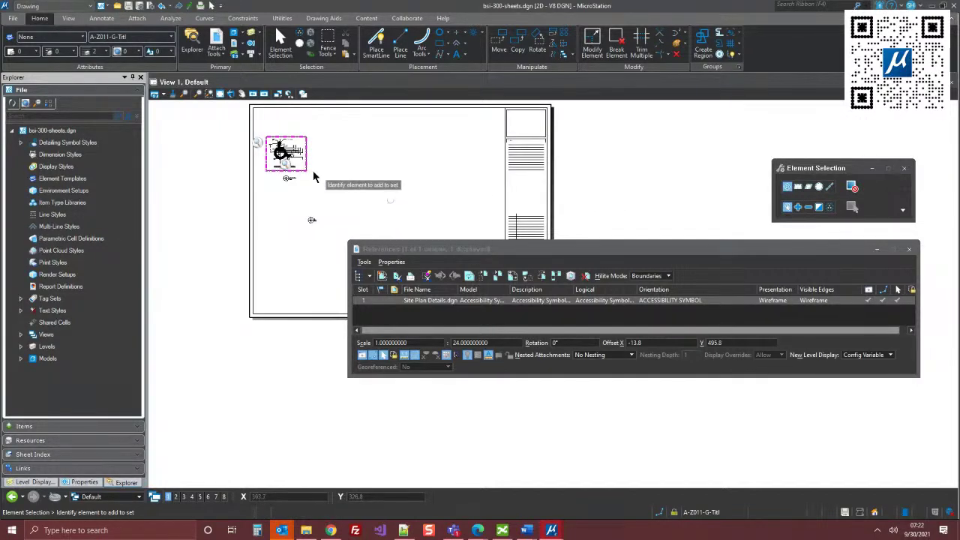
scroll(312, 170, "up", 3)
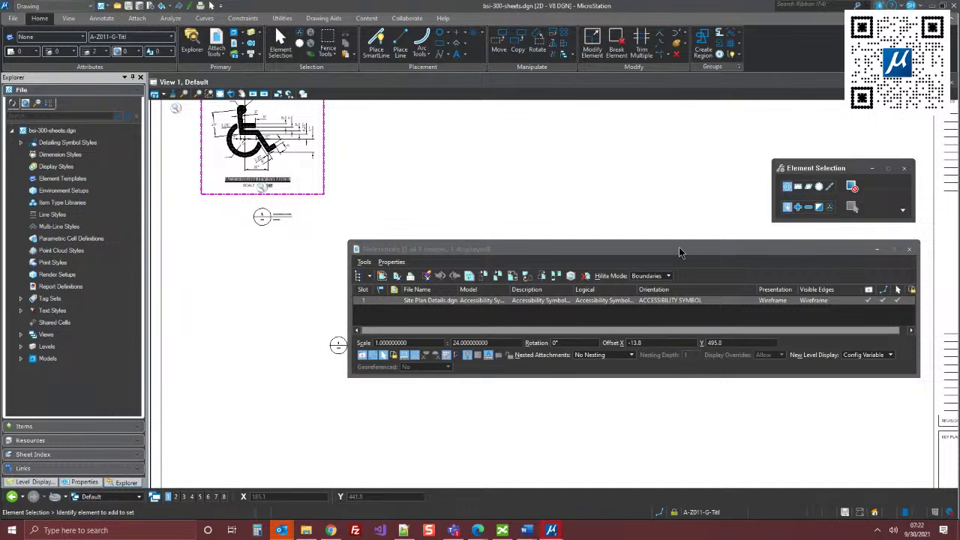
left_click_drag(765, 257, 796, 436)
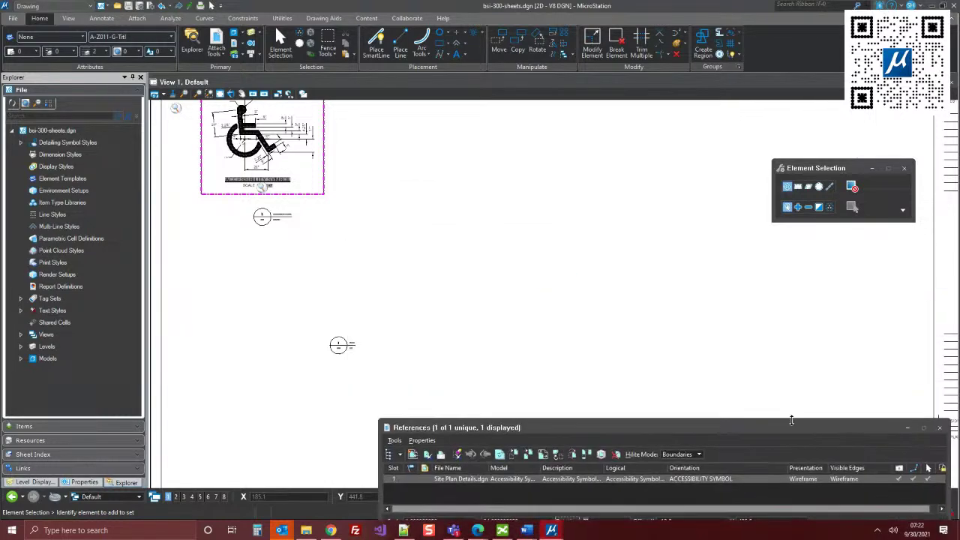
scroll(357, 167, "up", 2)
middle_click_drag(450, 208, 622, 260)
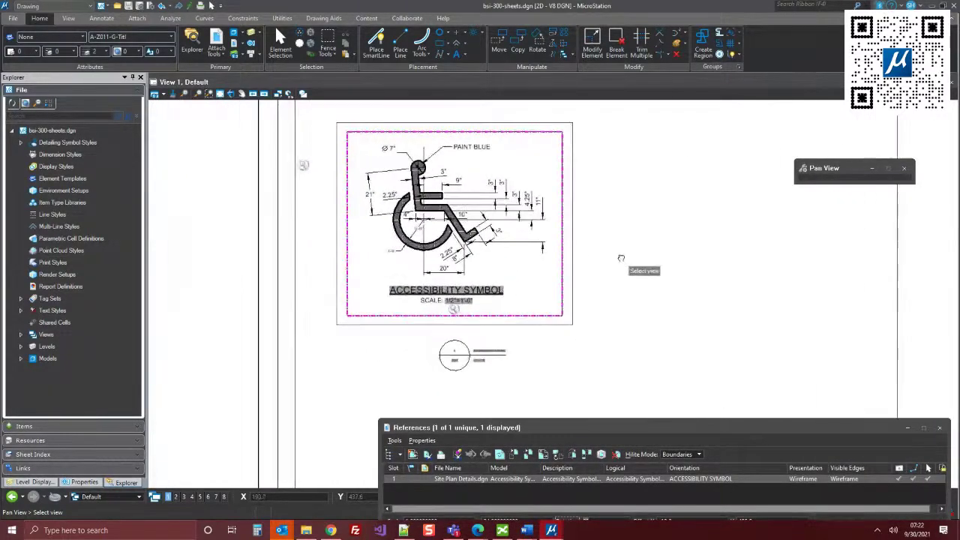
scroll(488, 222, "up", 2)
scroll(615, 229, "down", 2)
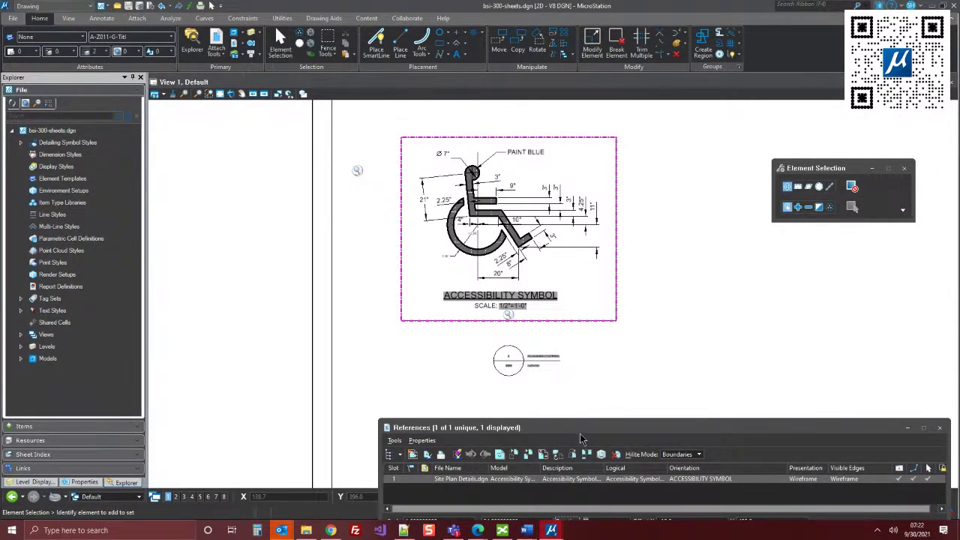
- Compare the attached detail's title and scale text with the reference's scale setting and inspect the callout and title symbol around it
left_click_drag(582, 437, 532, 381)
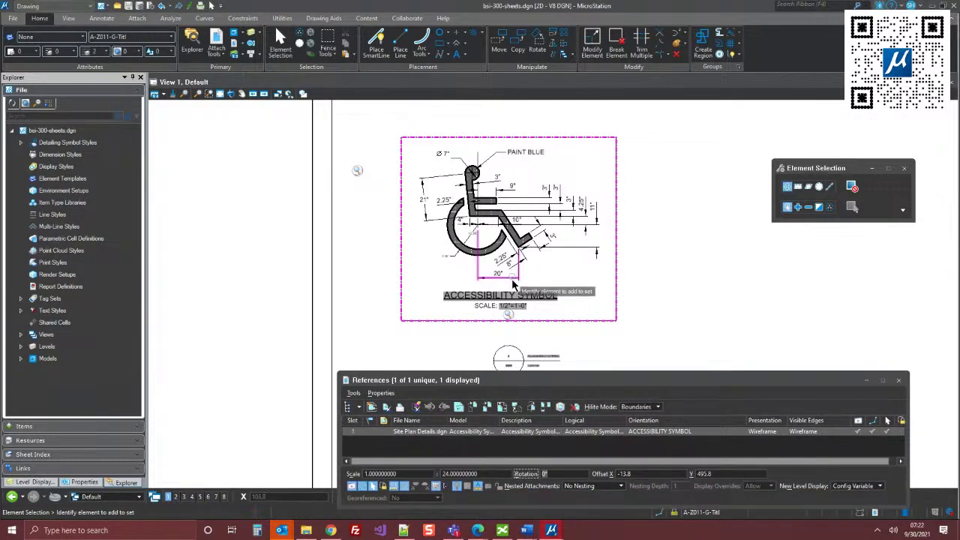
scroll(504, 314, "up", 5)
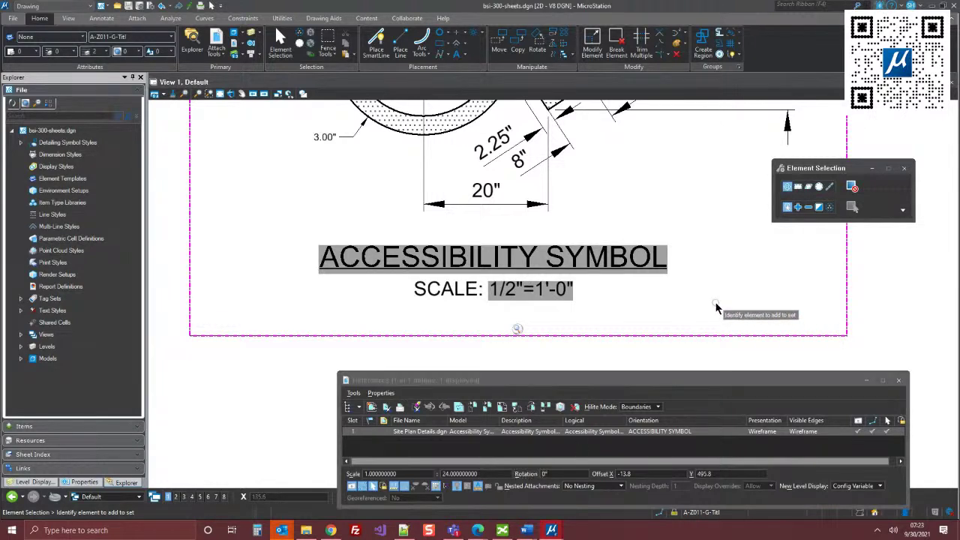
left_click(480, 474)
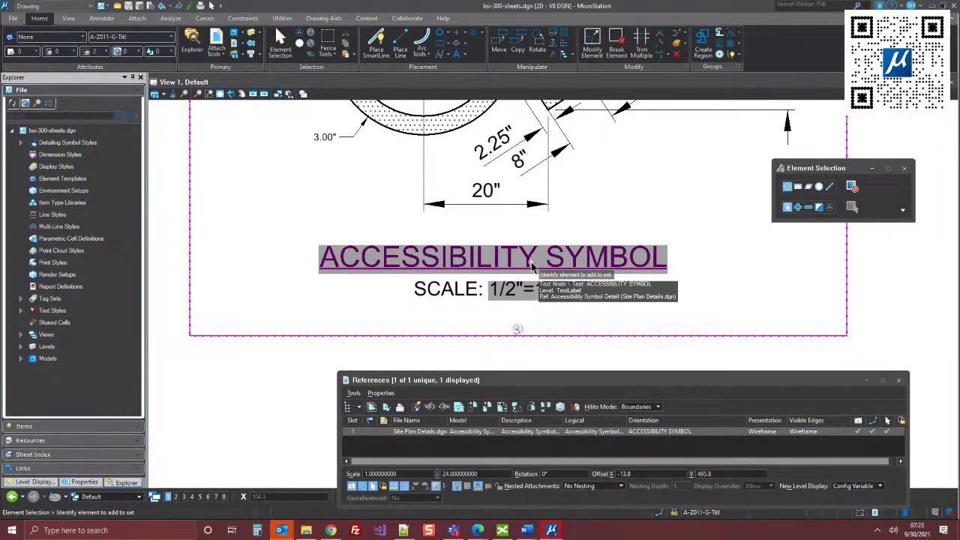
scroll(660, 194, "down", 5)
scroll(615, 143, "up", 3)
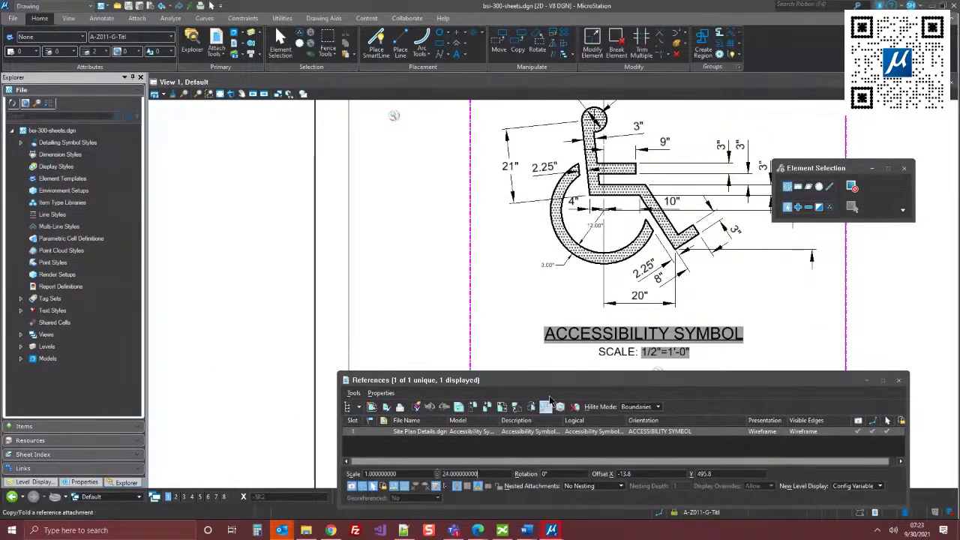
left_click_drag(551, 384, 555, 407)
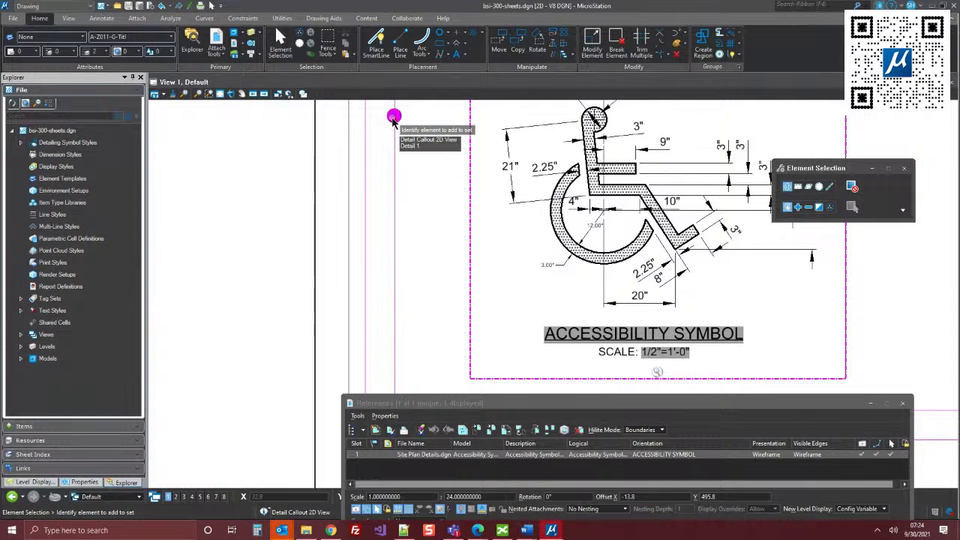
left_click(676, 54)
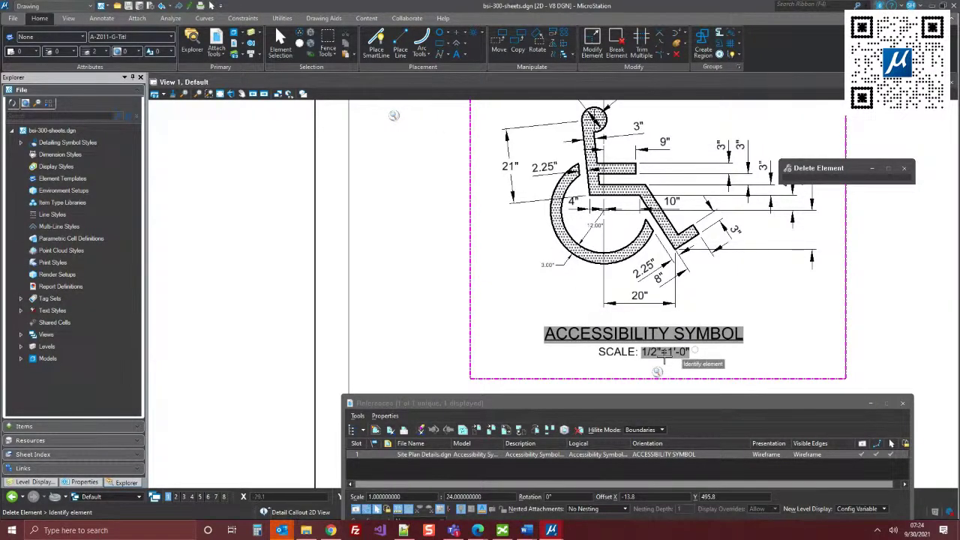
scroll(810, 284, "down", 2)
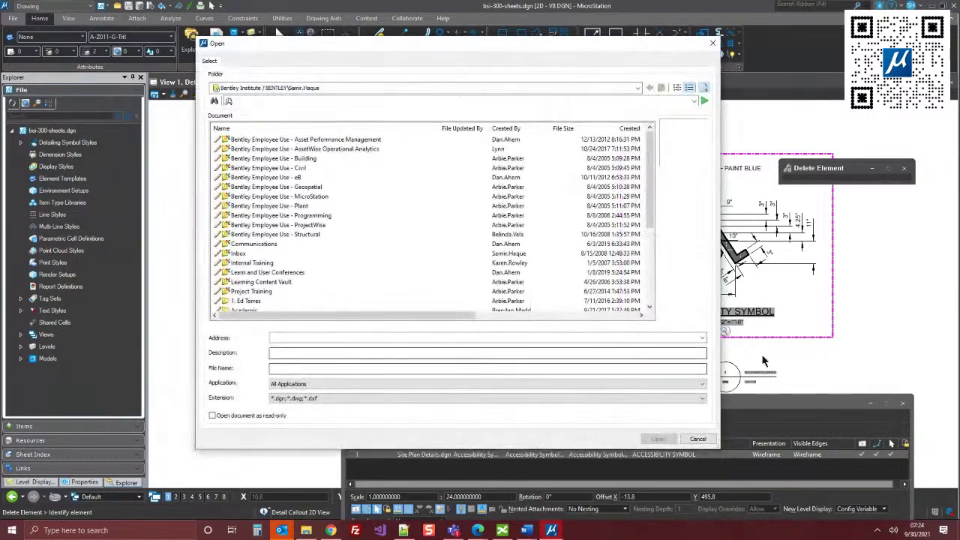
- Browse for a file to open outside ProjectWise, going to the Standards\Dgnlib folder of the Documentation Center - Civil WorkSet
left_click(698, 439)
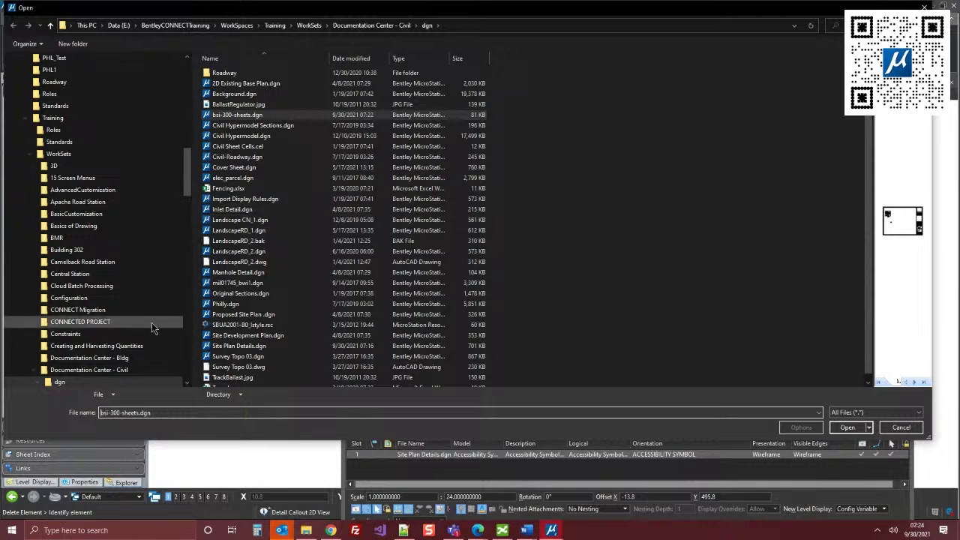
scroll(147, 347, "down", 1)
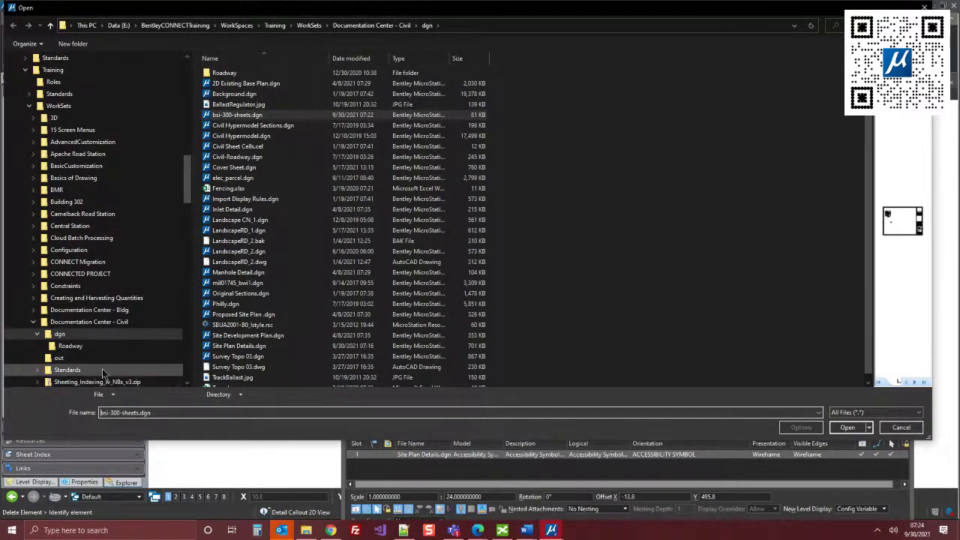
scroll(81, 375, "down", 1)
left_click(72, 324)
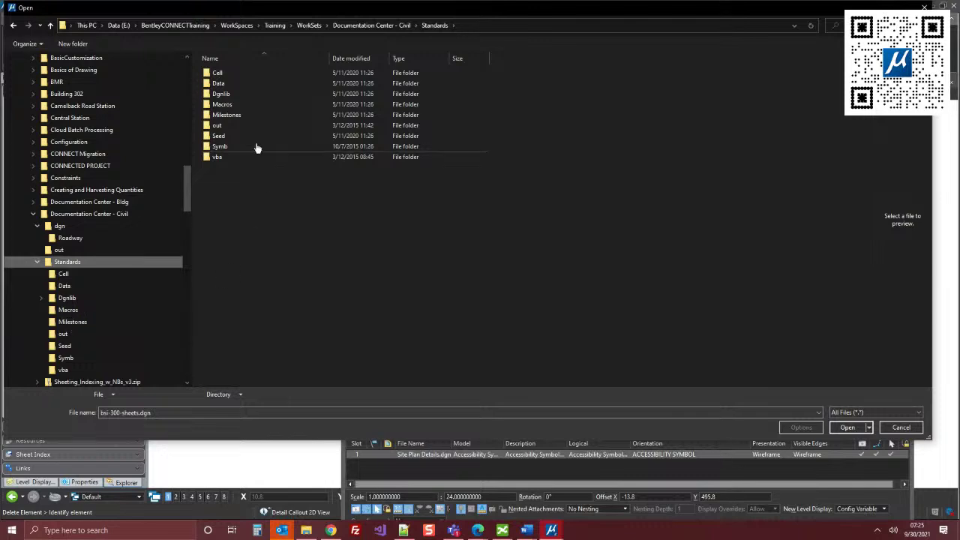
left_click(233, 94)
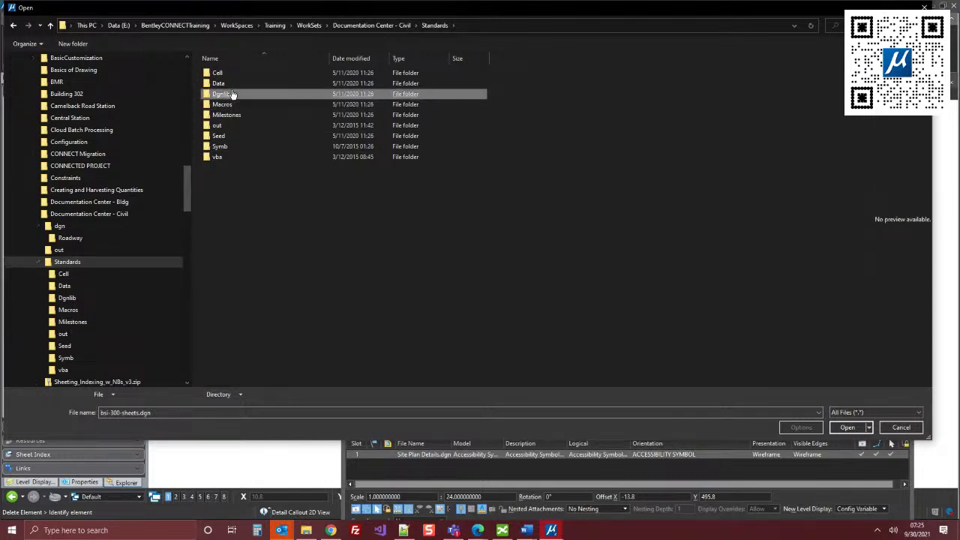
double_click(232, 94)
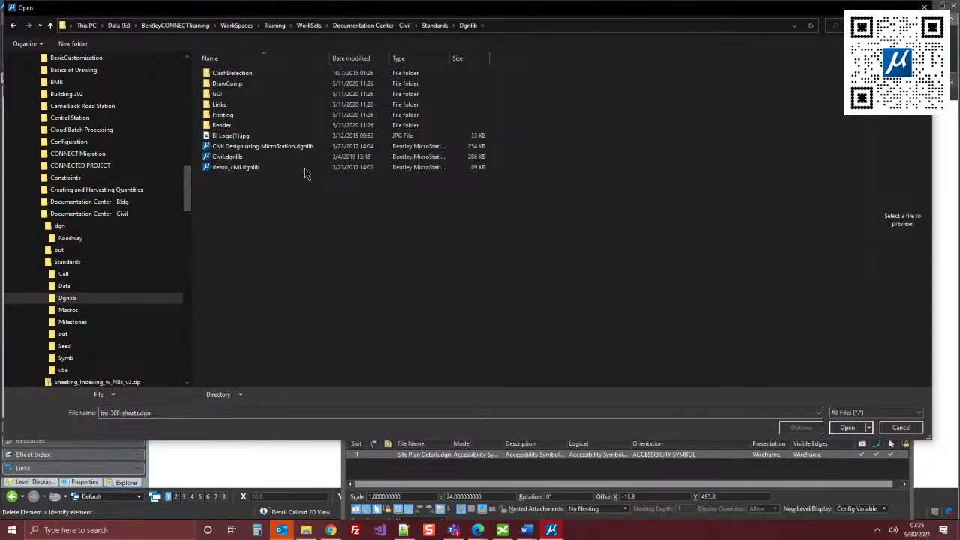
- Open Civil_Drawingseeds.dgnlib from the DrawComp folder, using the active WorkSpace "Training" and WorkSet "Documentation Center - Civil"
double_click(234, 83)
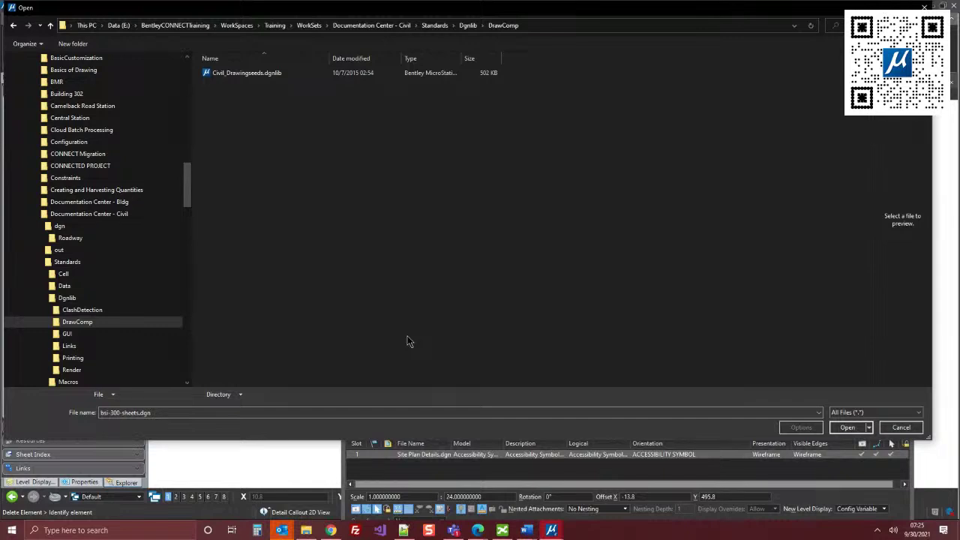
left_click(70, 298)
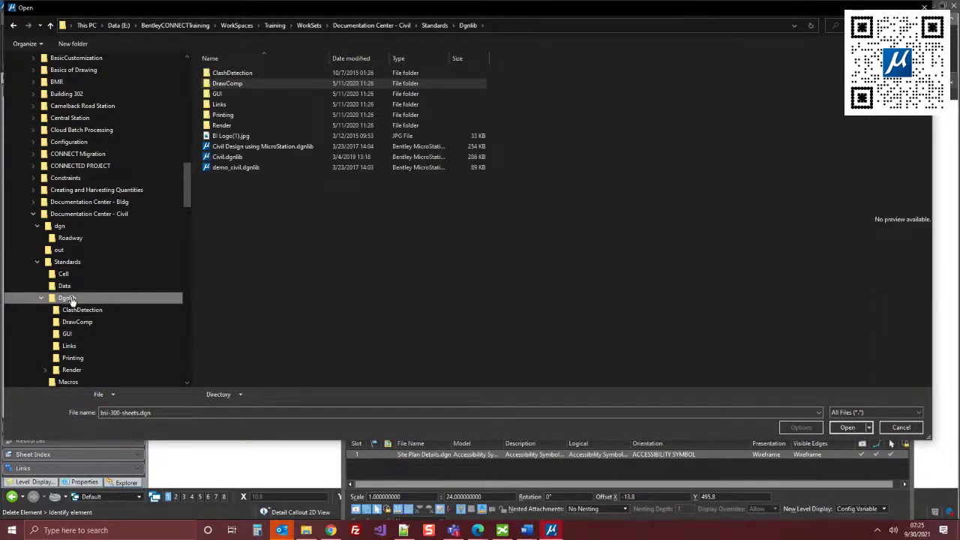
left_click(222, 85)
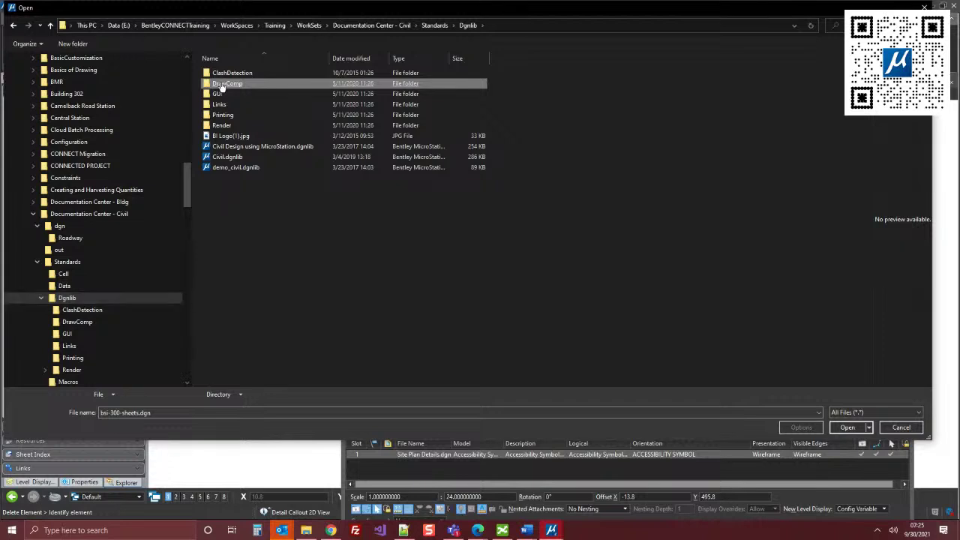
double_click(221, 85)
left_click(225, 76)
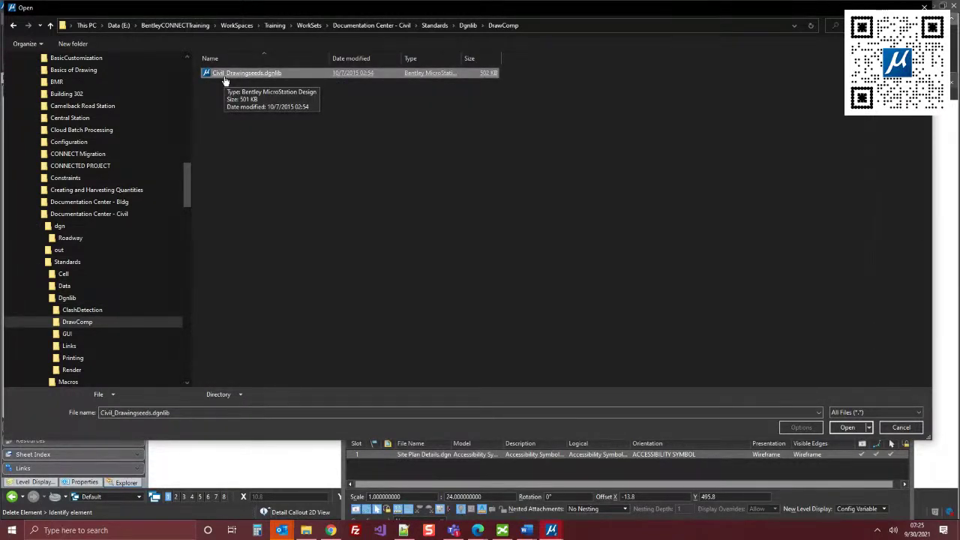
double_click(225, 76)
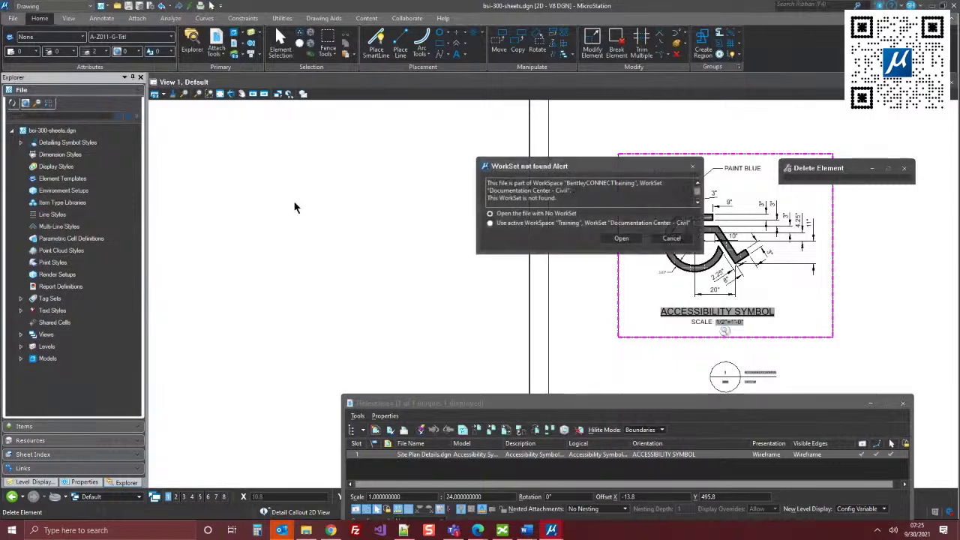
left_click(553, 226)
left_click(621, 239)
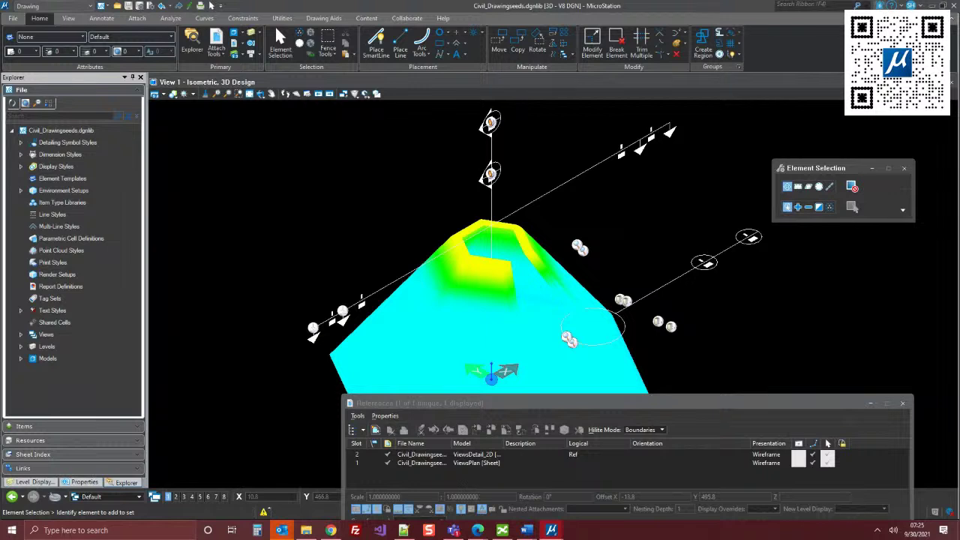
- Close the References window and show the list of models in the drawing seed library
left_click(638, 402)
left_click_drag(637, 402, 584, 315)
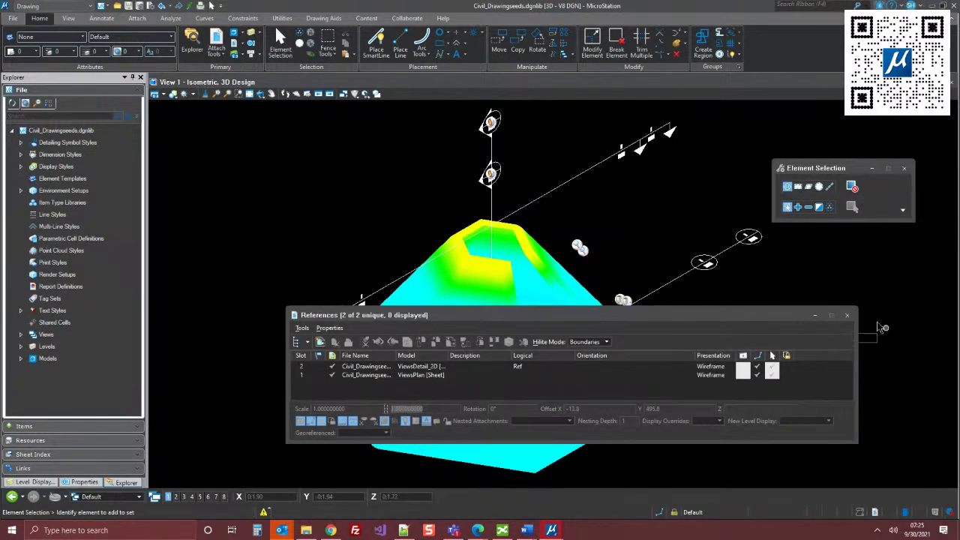
left_click(847, 317)
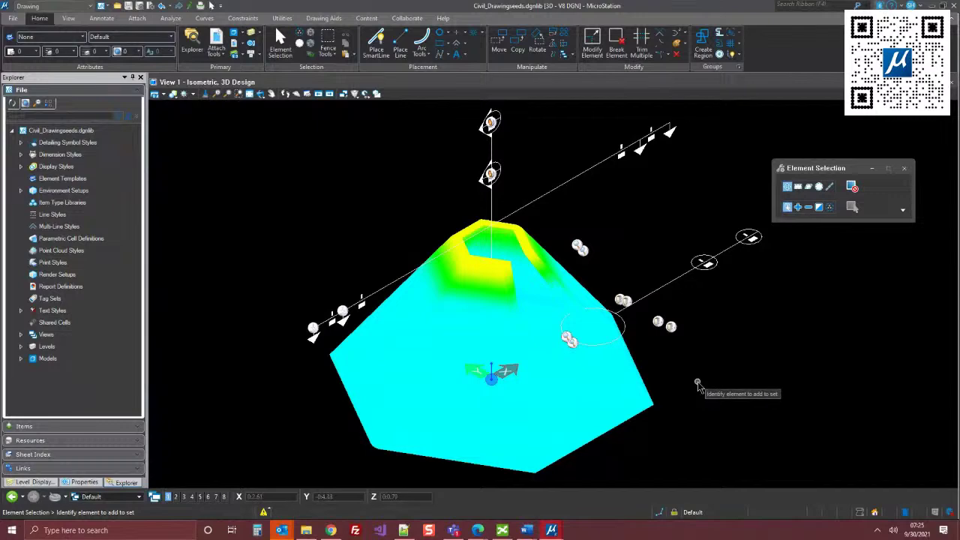
left_click(233, 45)
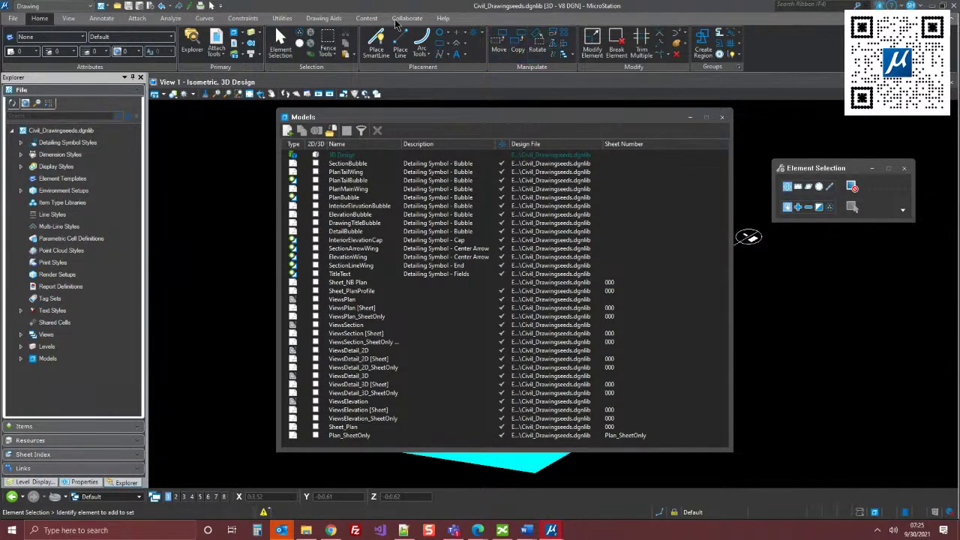
- Start the two-point Place Drawing Boundary tool and review its drawing types and detailing symbol styles
left_click(69, 18)
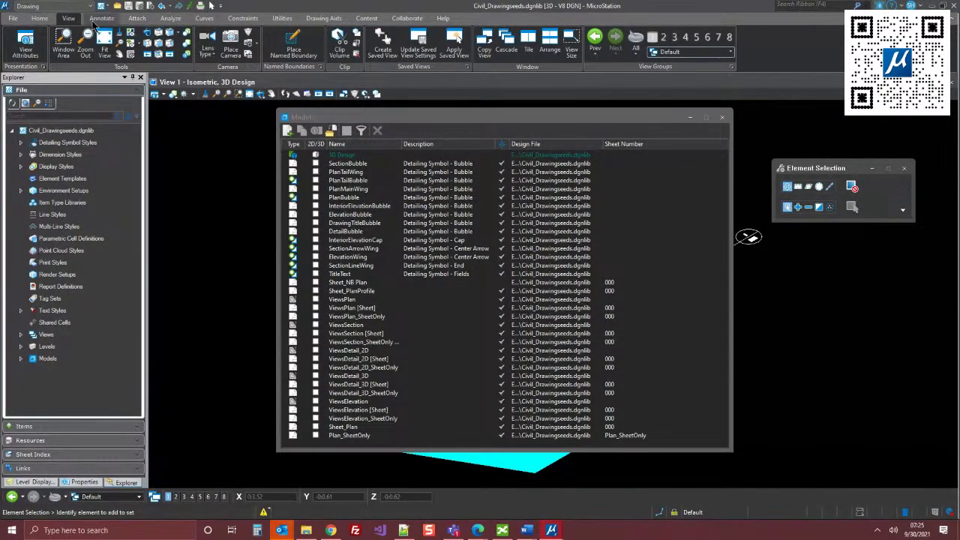
left_click(95, 21)
left_click(253, 33)
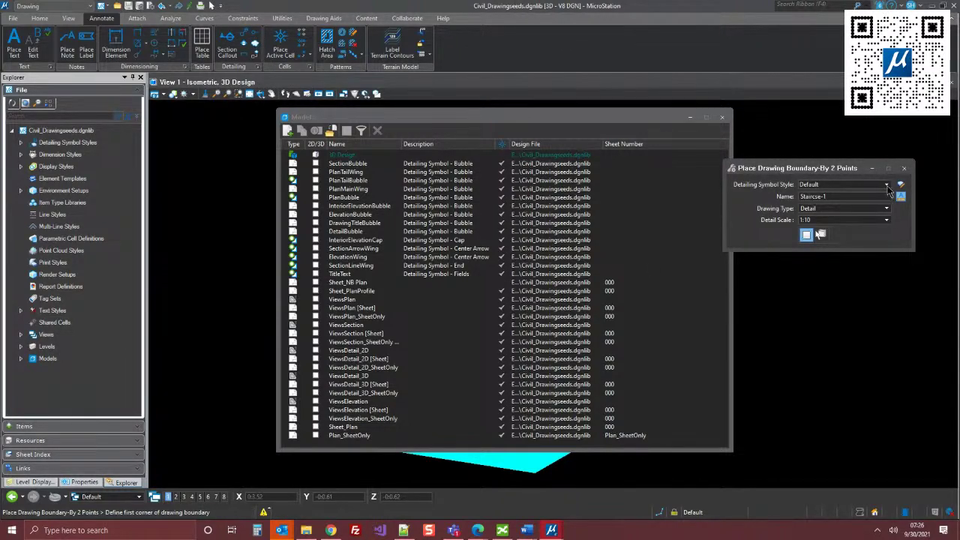
left_click(886, 212)
left_click(888, 209)
left_click(888, 184)
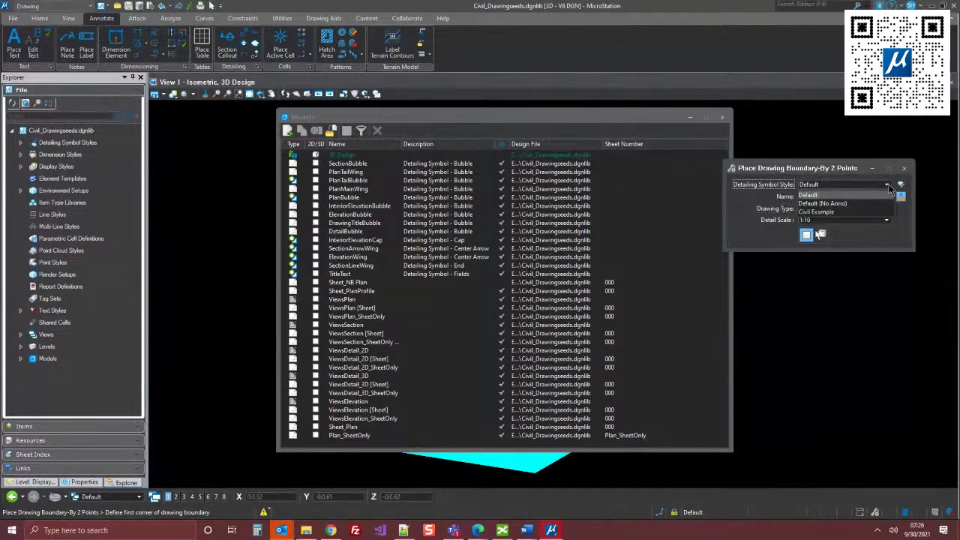
left_click(895, 241)
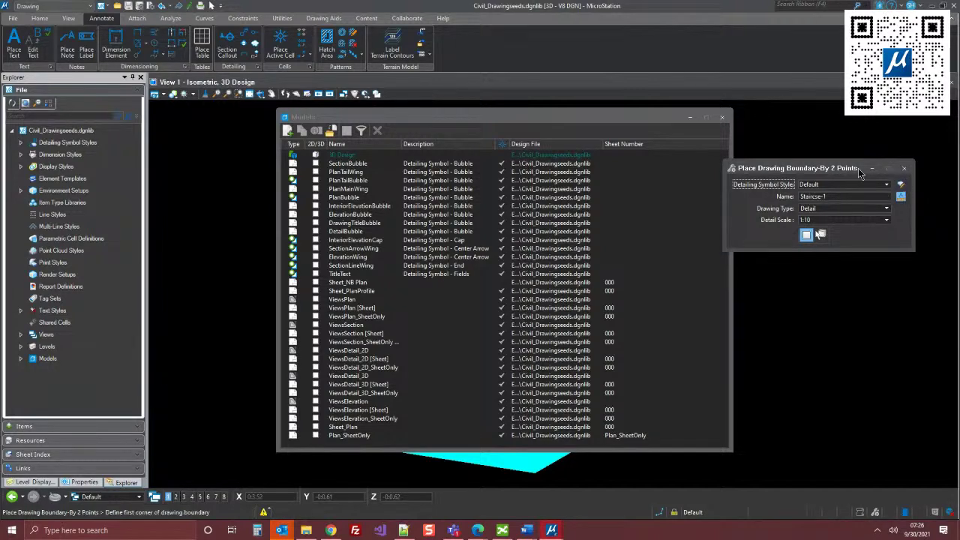
- Start the Place Named Boundary tool and review its list of available drawing boundary seeds
left_click(68, 19)
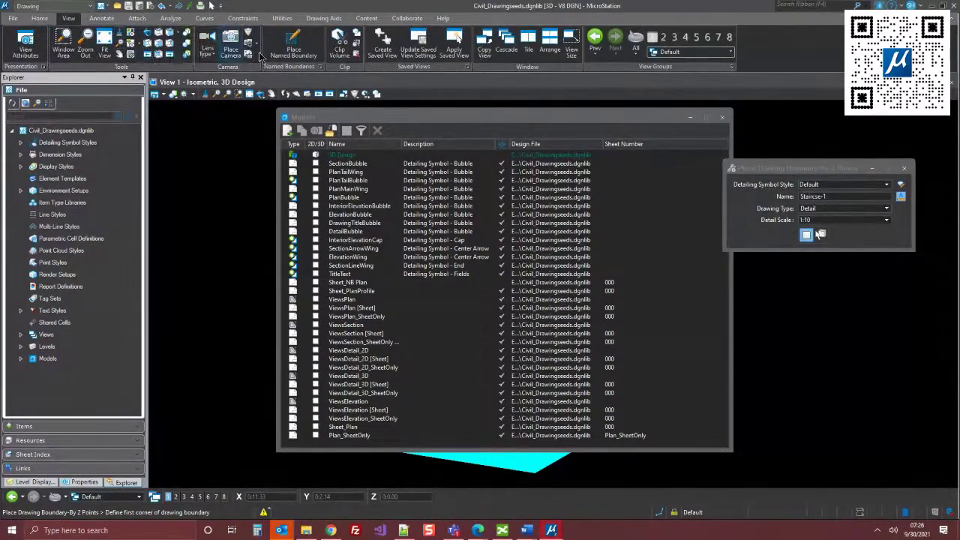
left_click(294, 45)
left_click(848, 204)
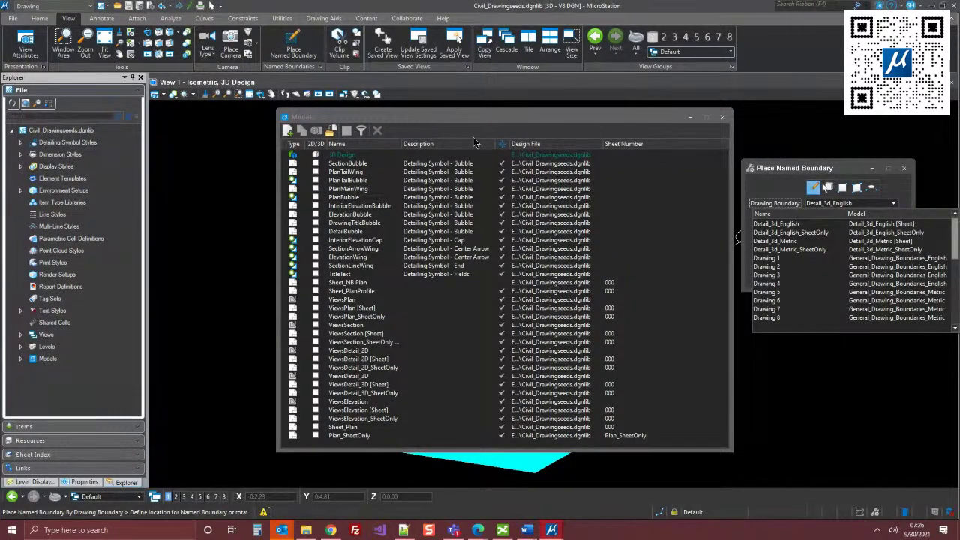
scroll(831, 271, "down", 6)
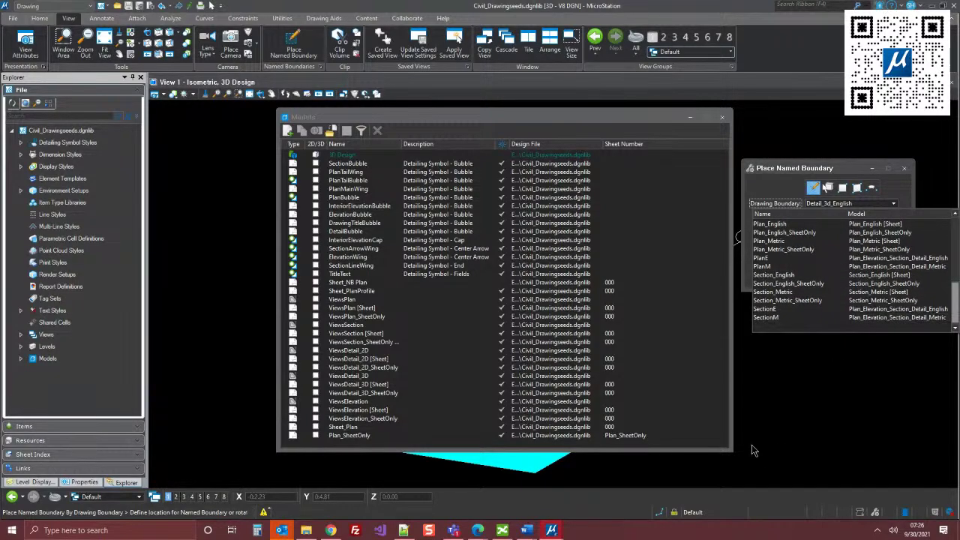
left_click(693, 379)
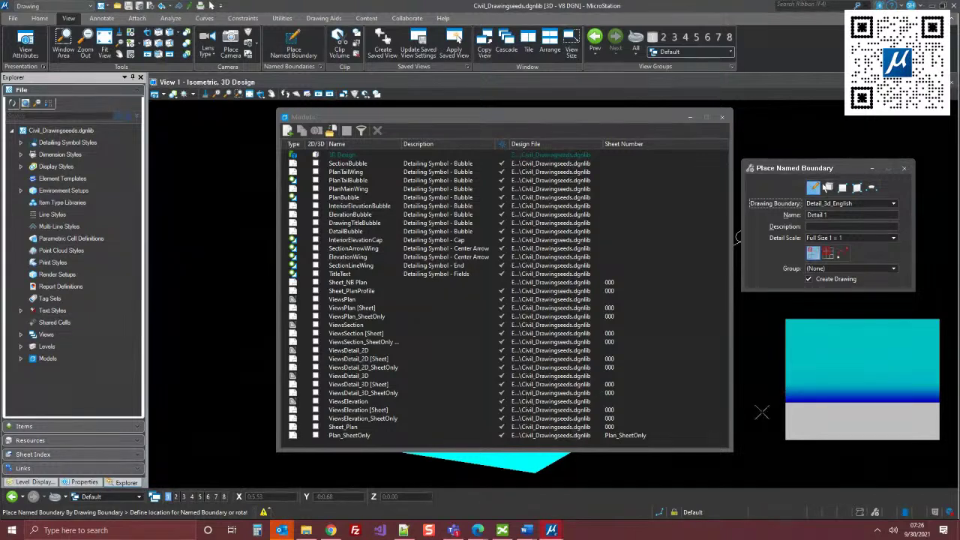
- Open the Sheet_NB Plan model from the model list and move the Models window off the sheet
left_click(340, 120)
double_click(350, 282)
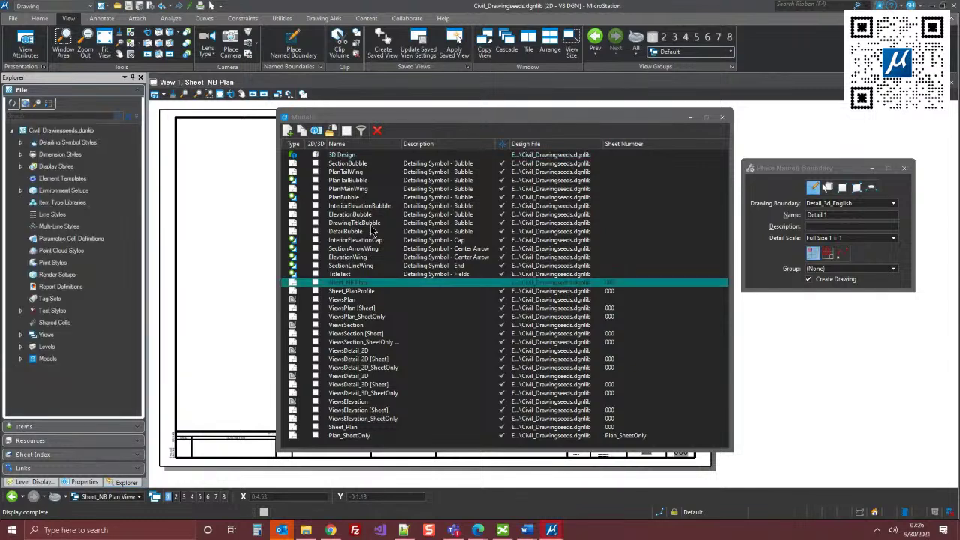
left_click_drag(550, 120, 690, 122)
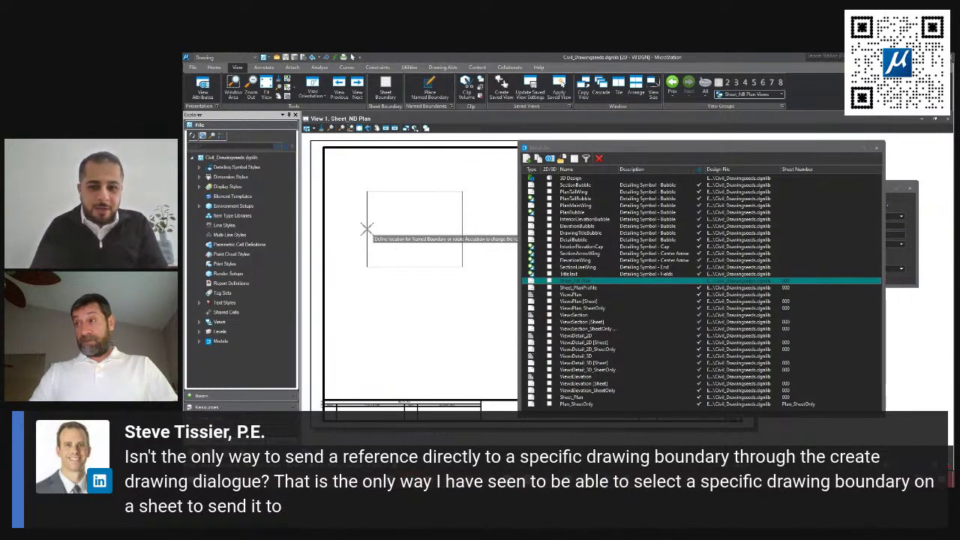
scroll(368, 230, "down", 3)
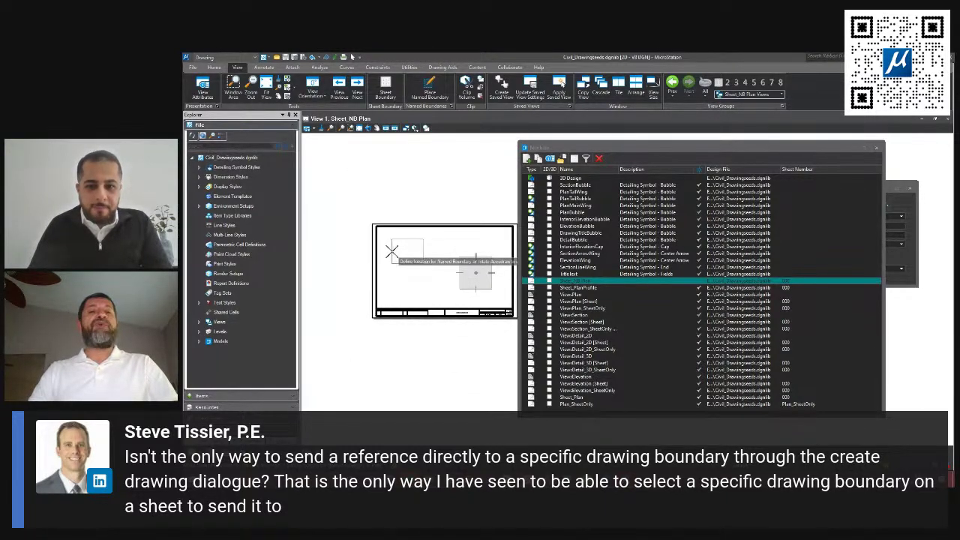
scroll(390, 252, "up", 2)
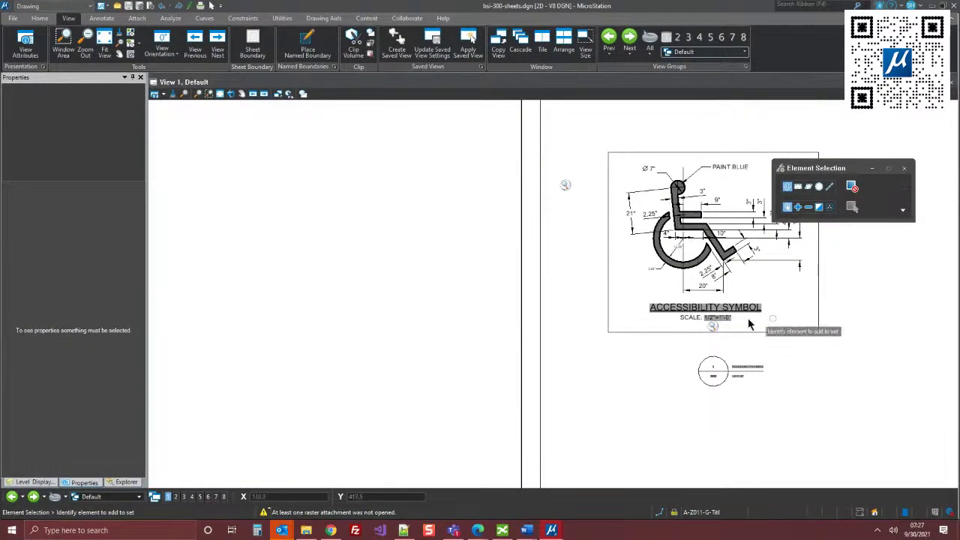
left_click(101, 18)
left_click(254, 43)
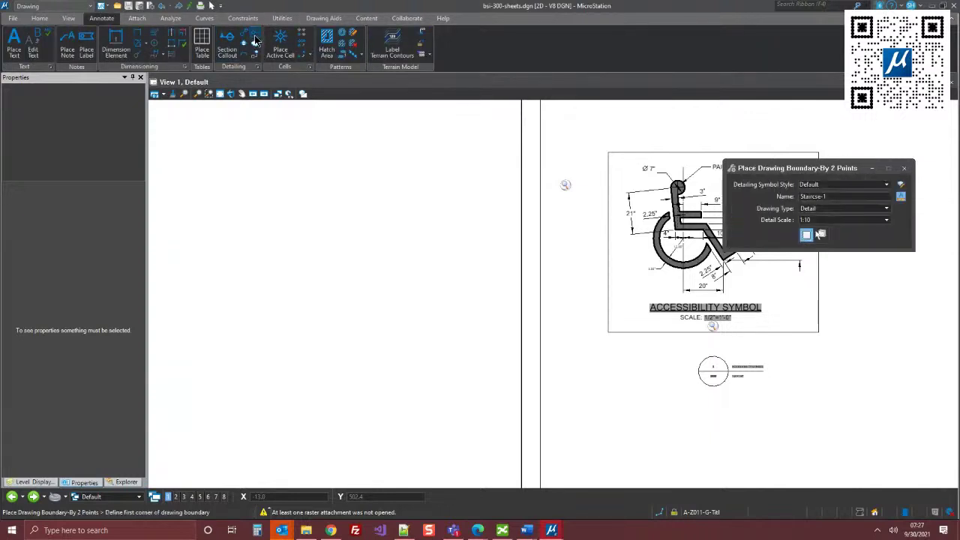
scroll(677, 430, "down", 4)
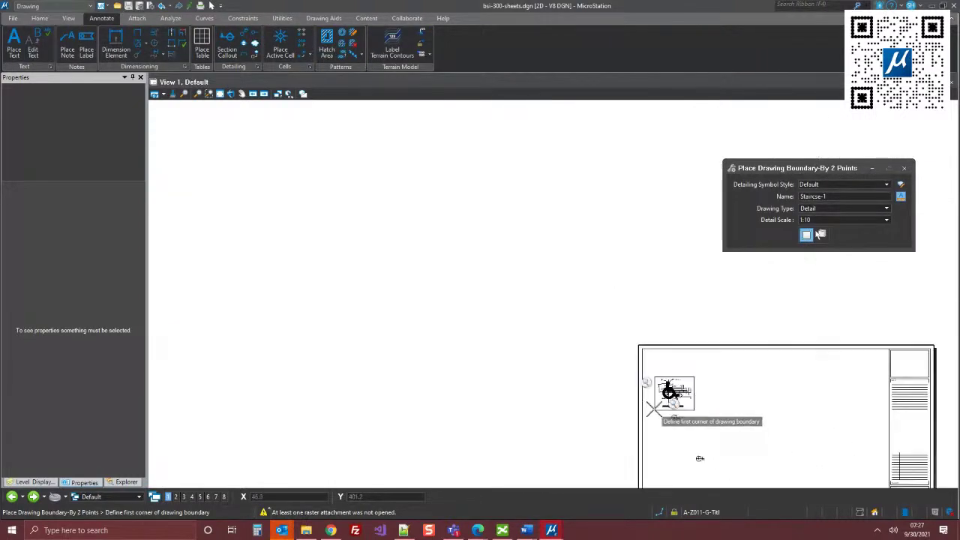
left_click(723, 370)
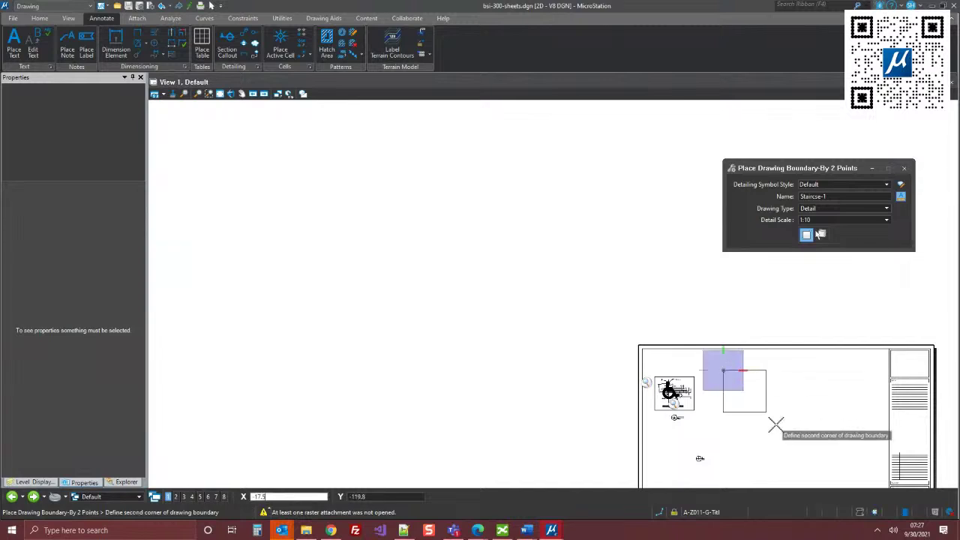
left_click(783, 433)
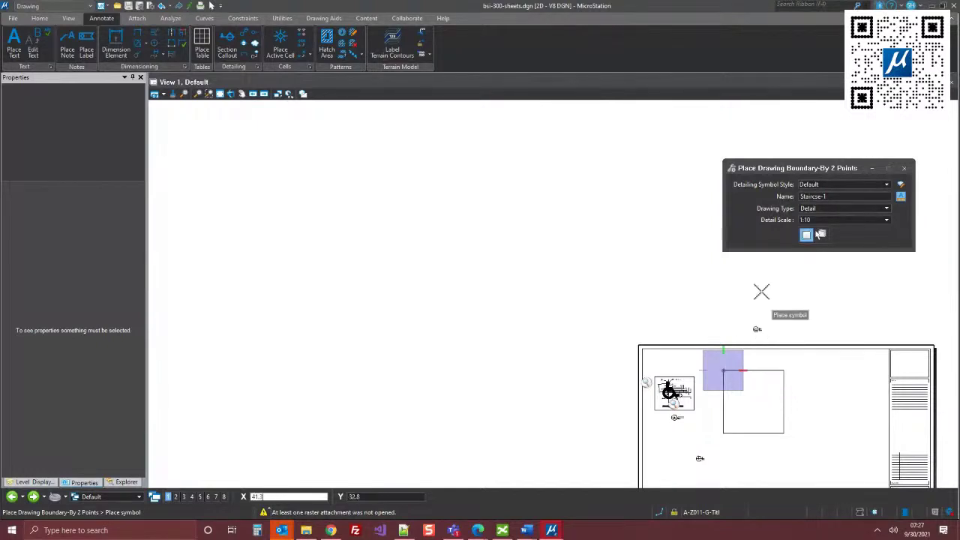
- Start the Place Named Boundary tool in the bsi-300-sheets file and review its Create Drawing option
left_click(68, 18)
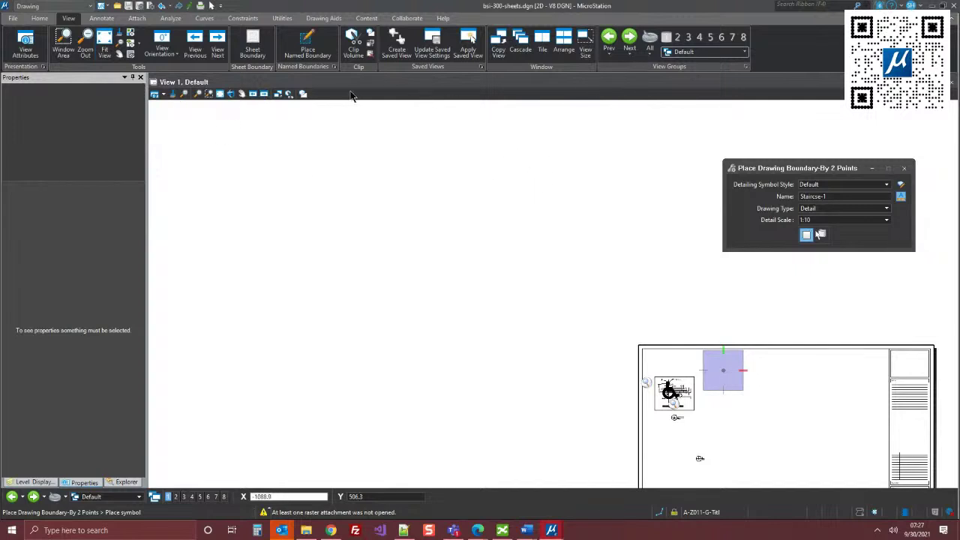
left_click(307, 45)
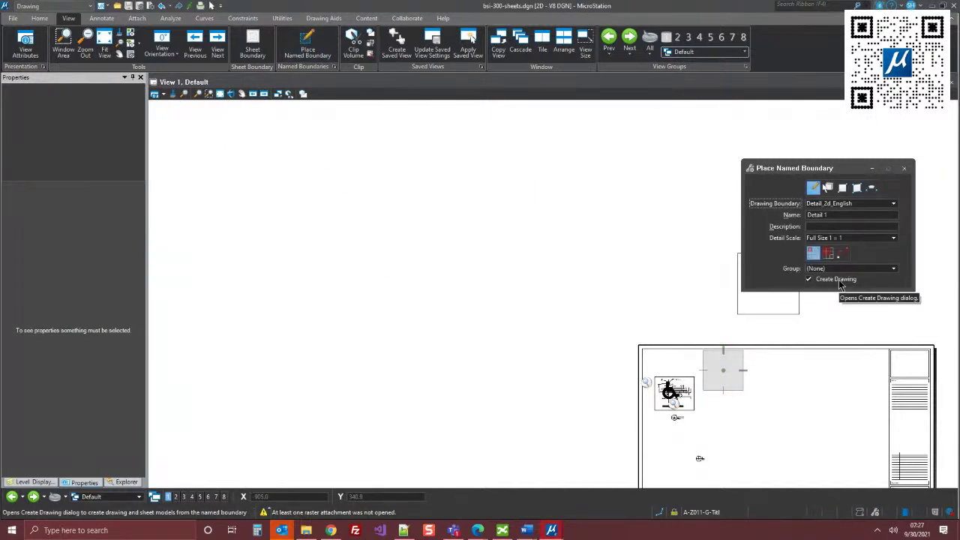
key("ctrl")
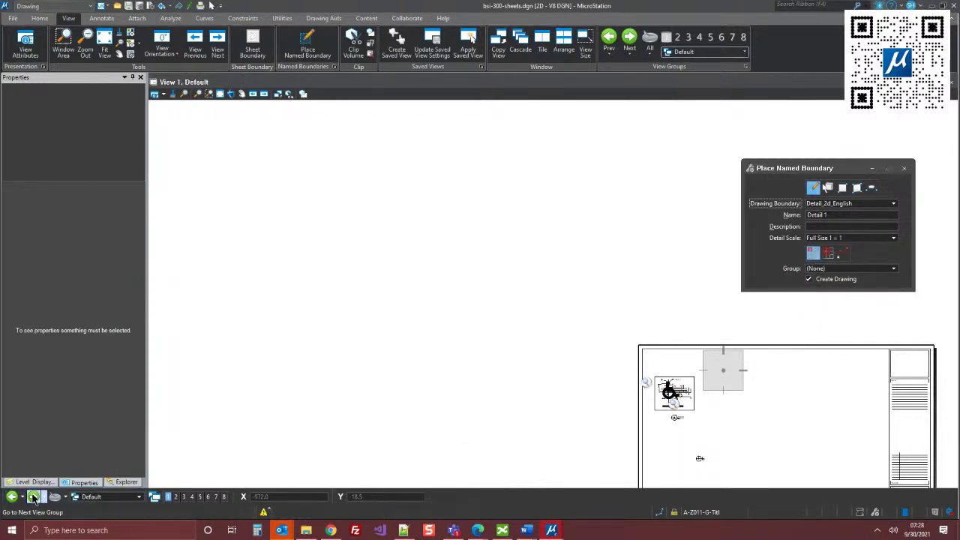
- Return to the Sheet_NB Plan model in Civil_Drawingseeds.dgnlib and fit the whole sheet in the view
left_click(34, 498)
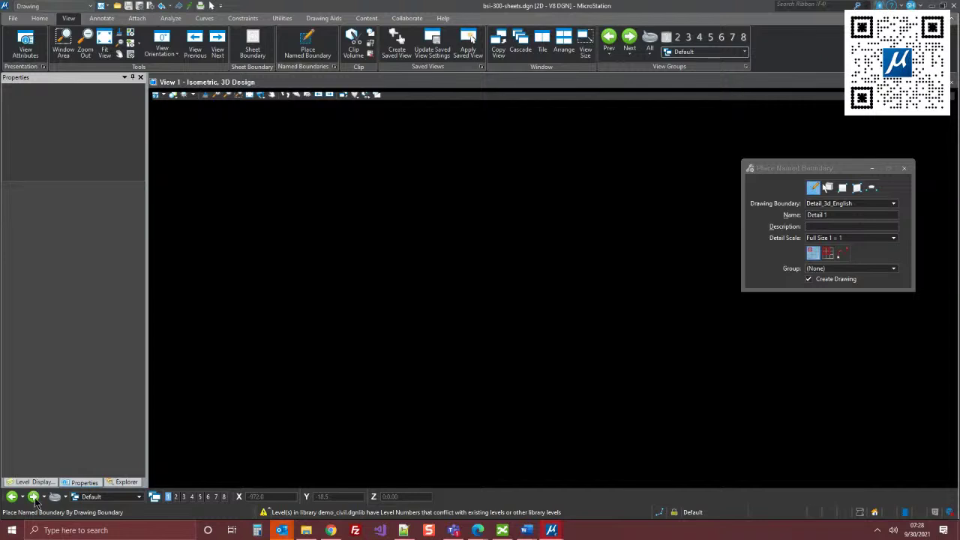
left_click(34, 497)
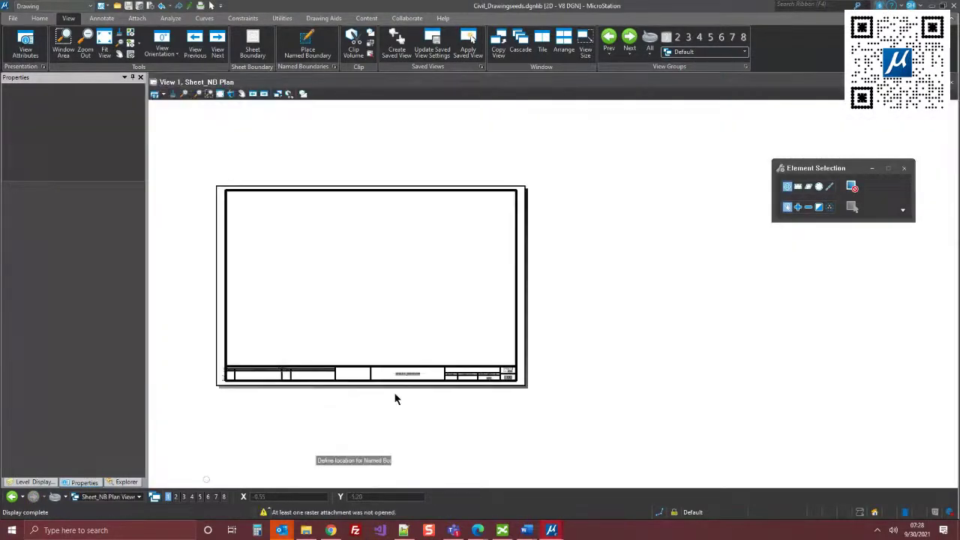
left_click(220, 94)
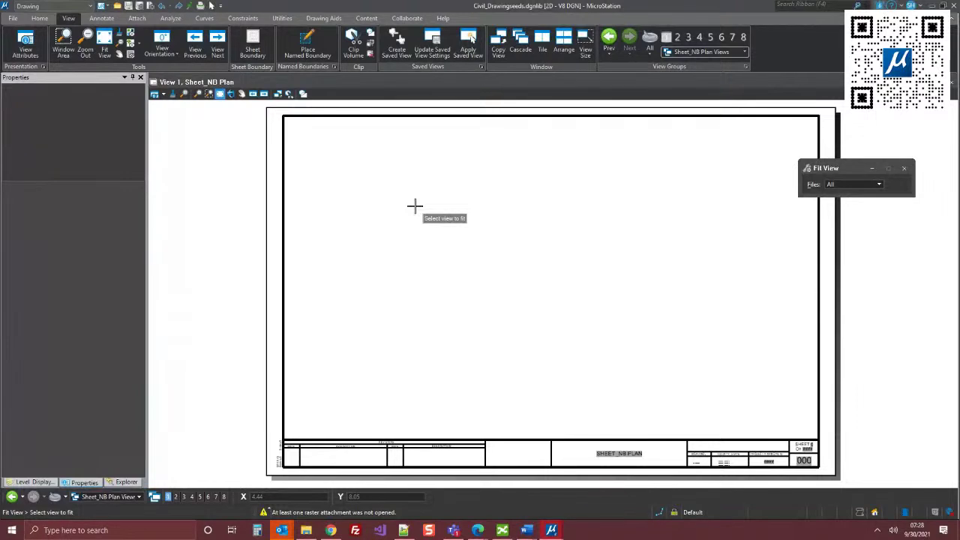
- Set up a two-point Detail drawing boundary named "NB FUll SHeet" with a detail scale of Full Size 1 = 1
left_click(102, 18)
left_click(259, 33)
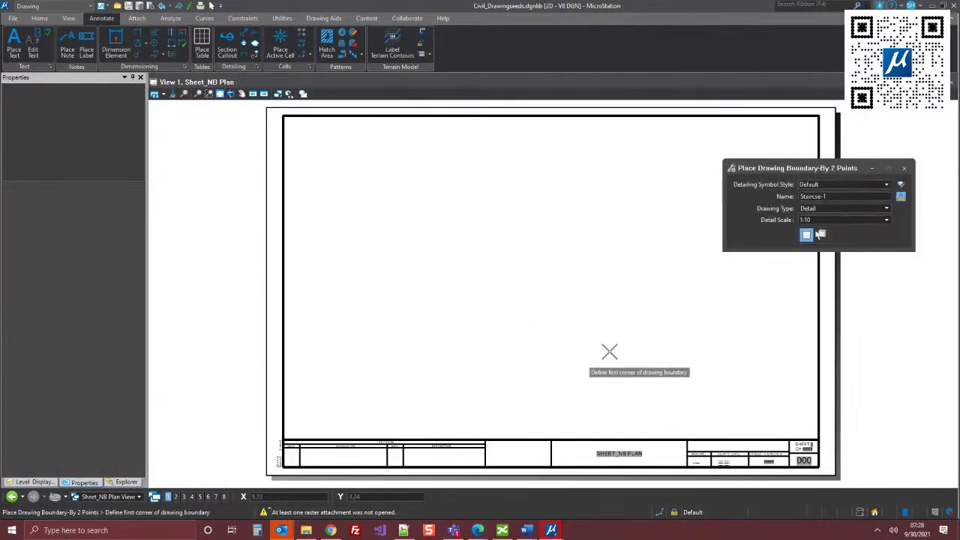
left_click(807, 234)
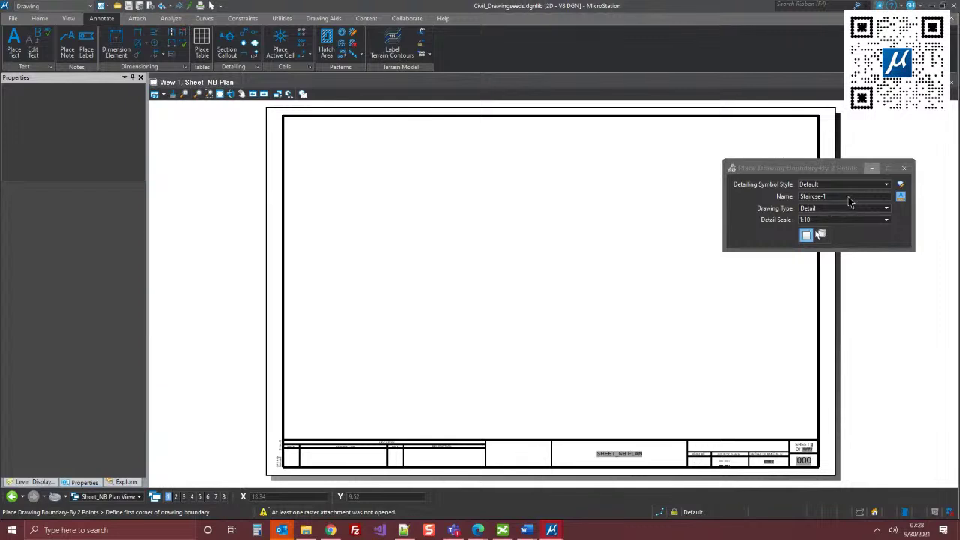
left_click(850, 199)
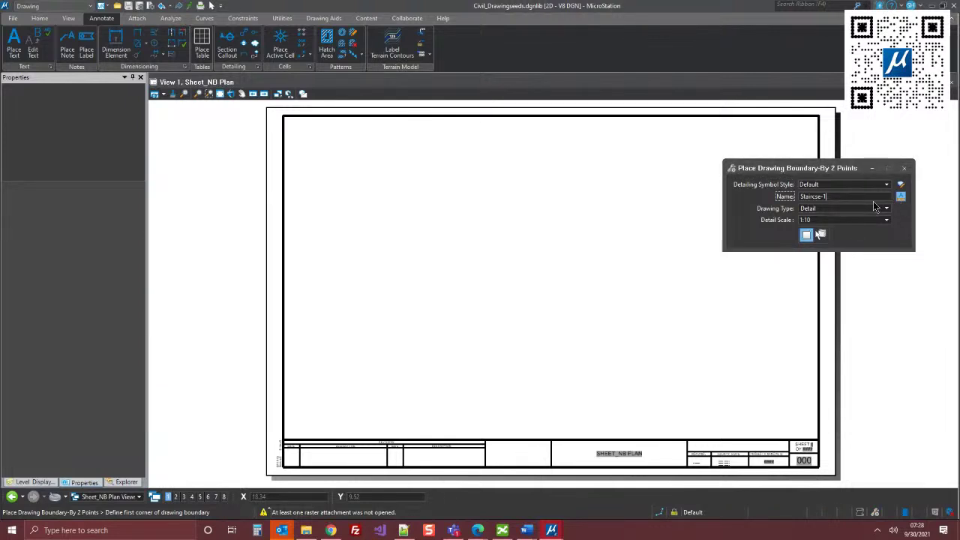
left_click_drag(834, 198, 767, 215)
type("NB Full SHeet")
left_click(885, 222)
left_click(840, 228)
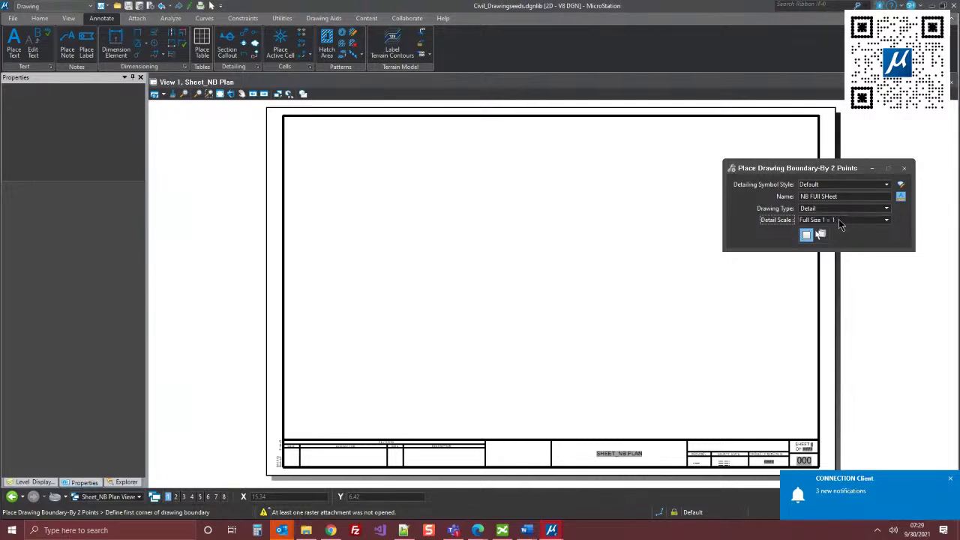
- Place the drawing boundary over the upper half of the sheet border, with its symbol near the sheet's centre
left_click(282, 116)
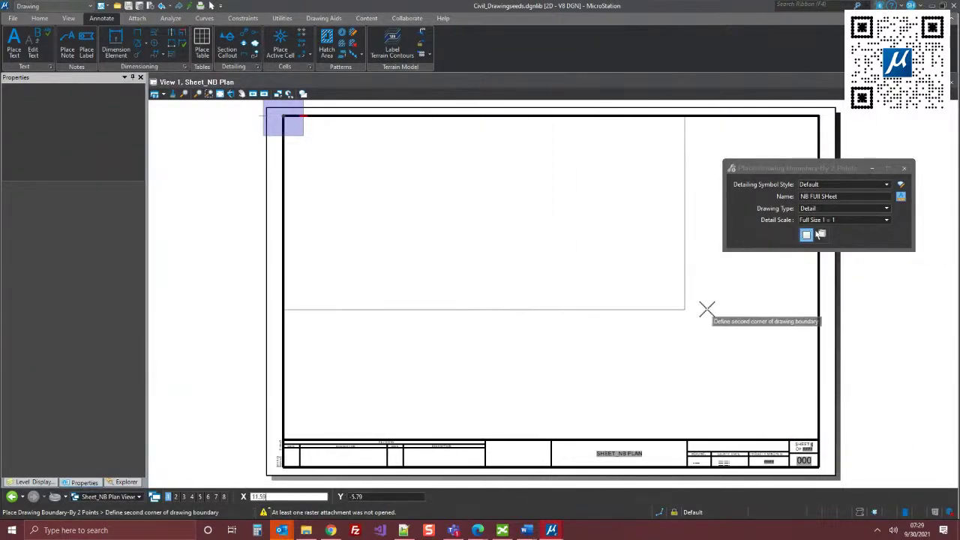
left_click(816, 277)
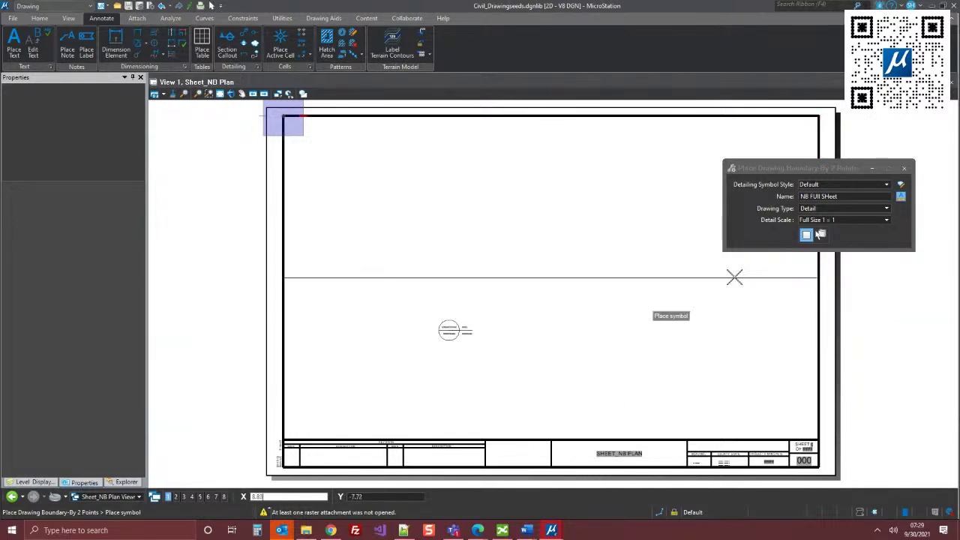
left_click(283, 276)
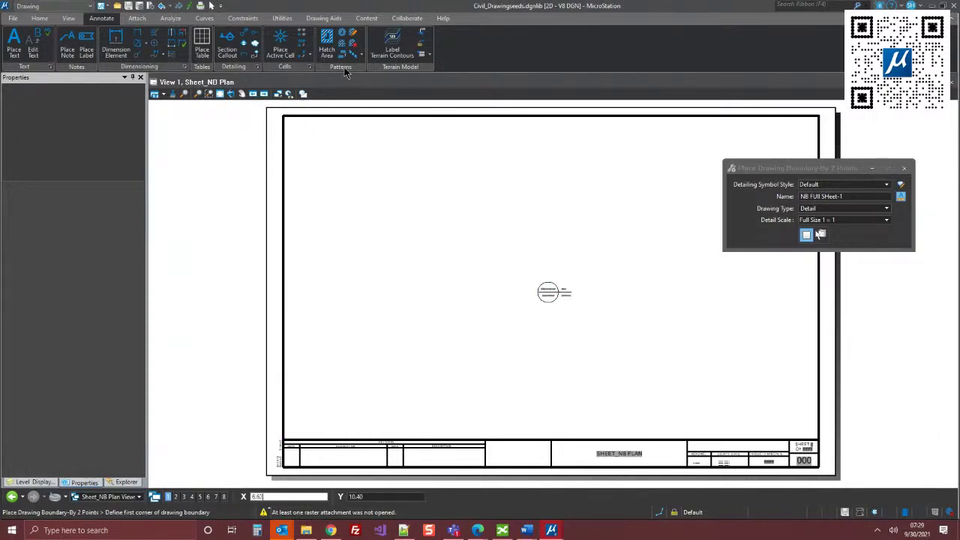
- Place drawing boundary "NB FUll SHeet-1" over the sheet's lower-left quarter, with its symbol inside near the title block
left_click(284, 278)
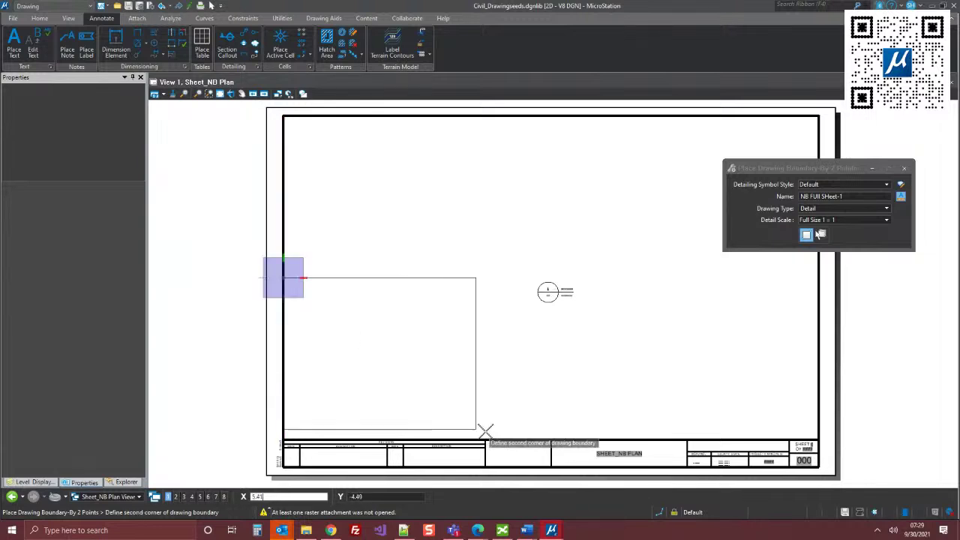
left_click(552, 438)
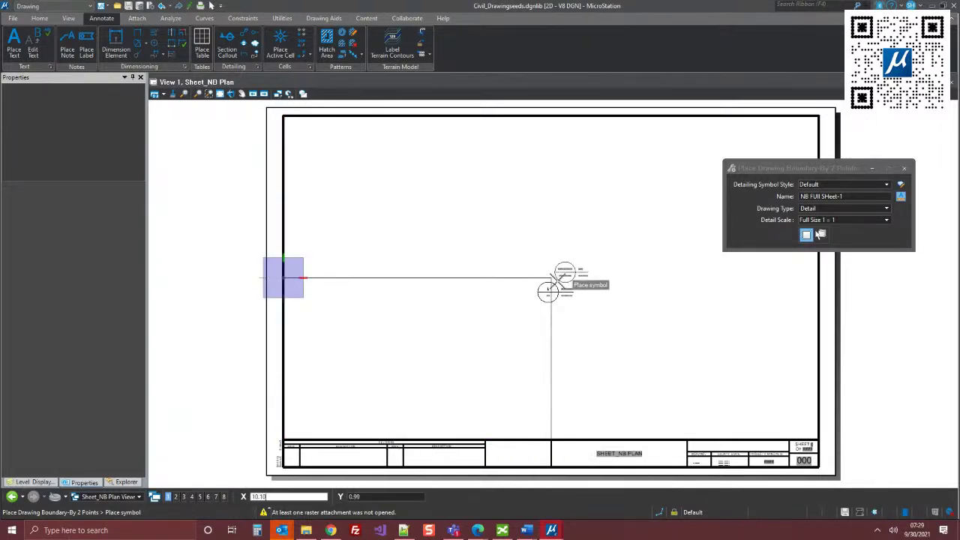
left_click(397, 414)
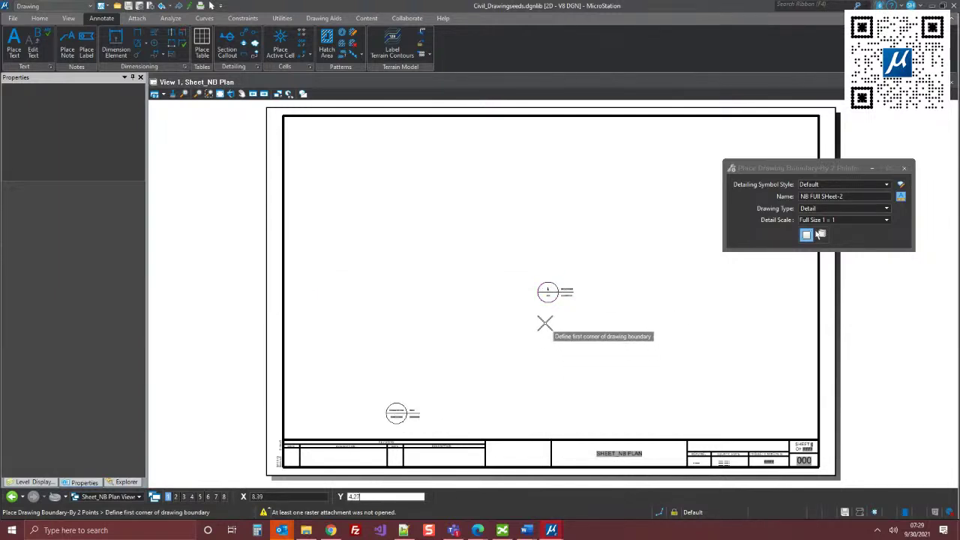
- Place drawing boundary "NB FUll SHeet-2" over the sheet's lower-right quarter and position its symbol outside the border
left_click(818, 436)
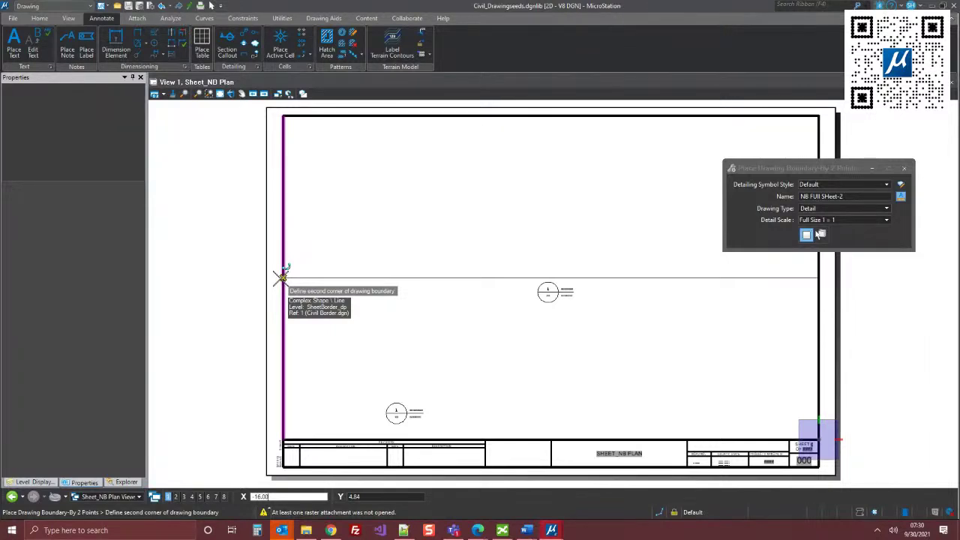
left_click(548, 277)
left_click(930, 391)
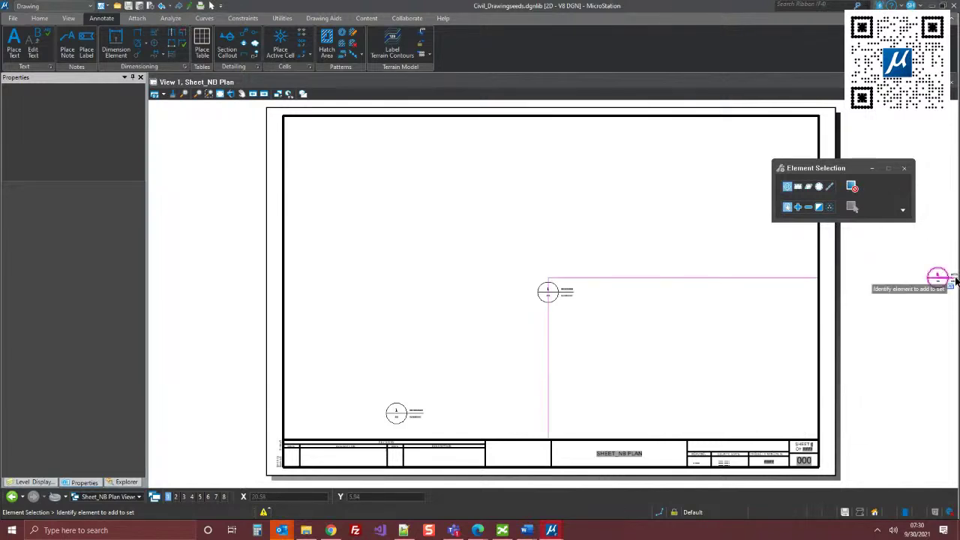
mouse_move(954, 278)
left_mouse_down()
mouse_move(919, 299)
mouse_move(943, 276)
left_mouse_up()
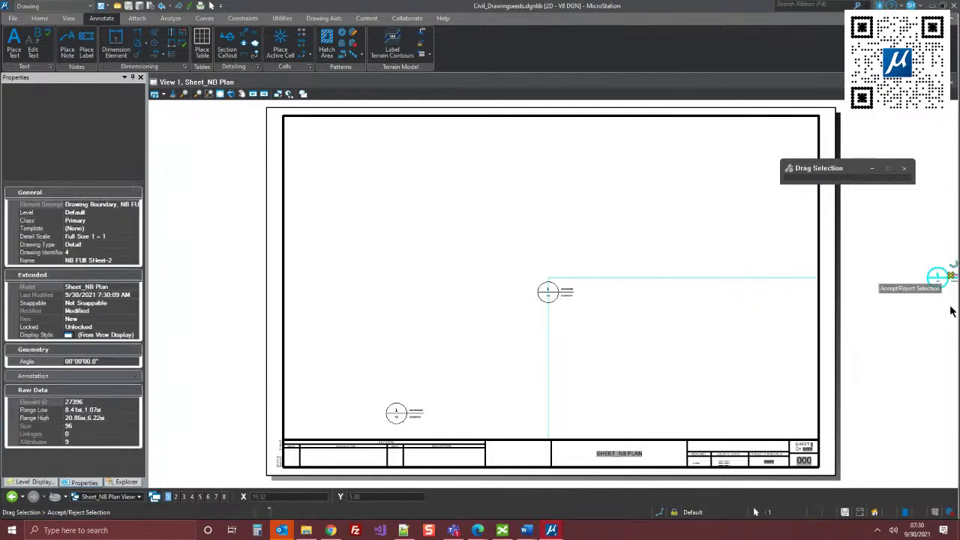
left_click(939, 412)
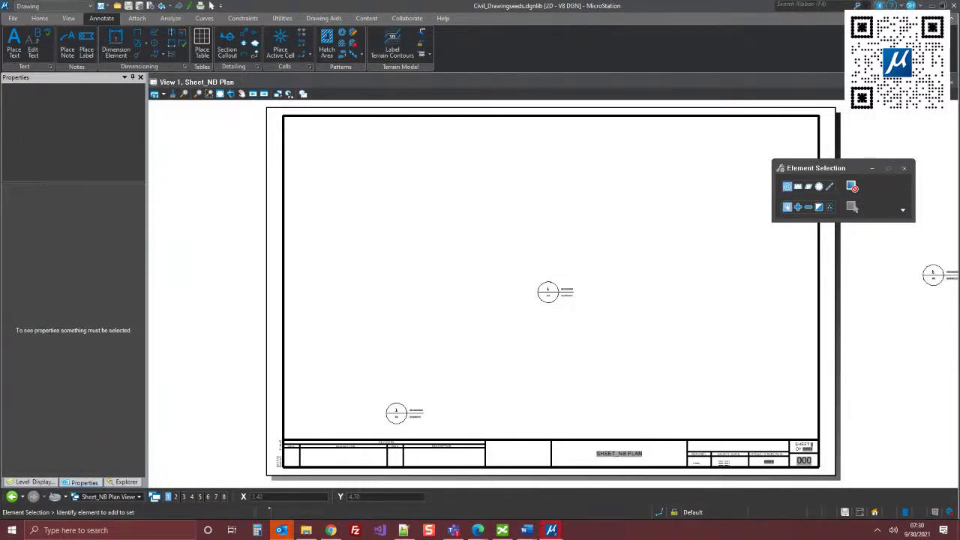
- Review the view's display attributes, and select each of the three drawing boundaries in turn to check its extents and properties
left_click(165, 95)
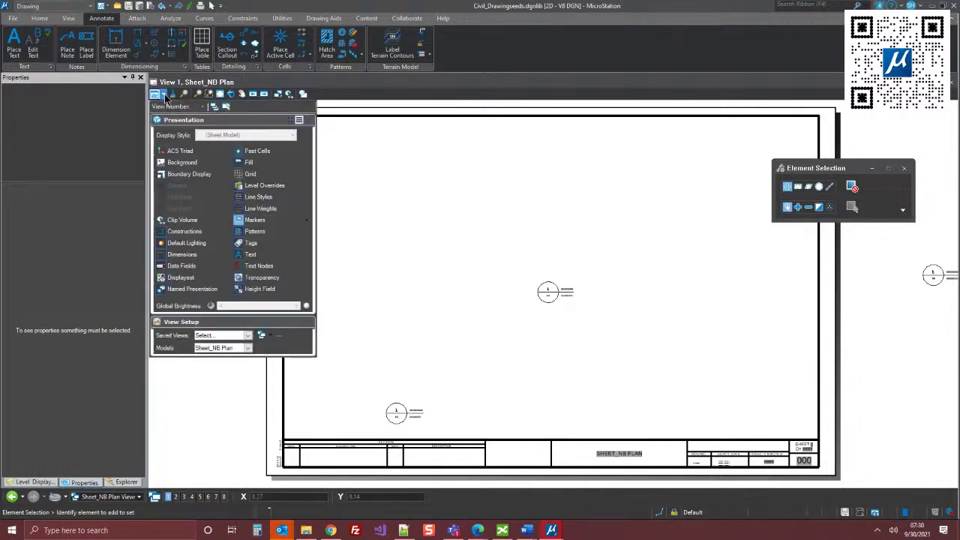
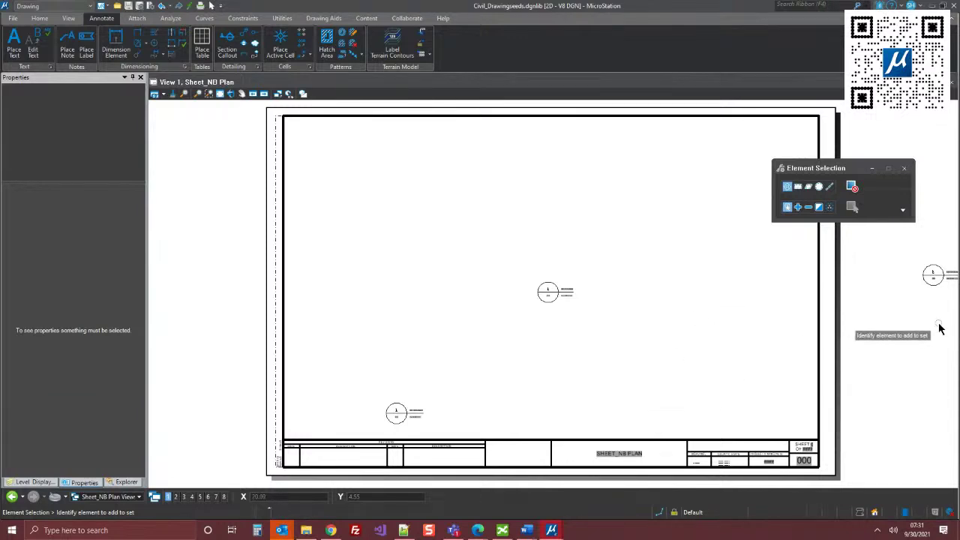
left_click(39, 18)
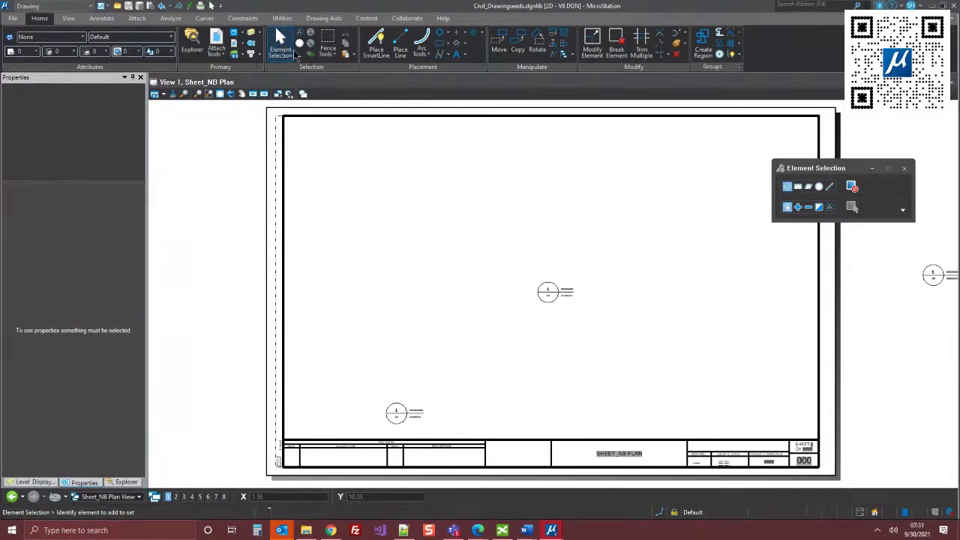
left_click(538, 293)
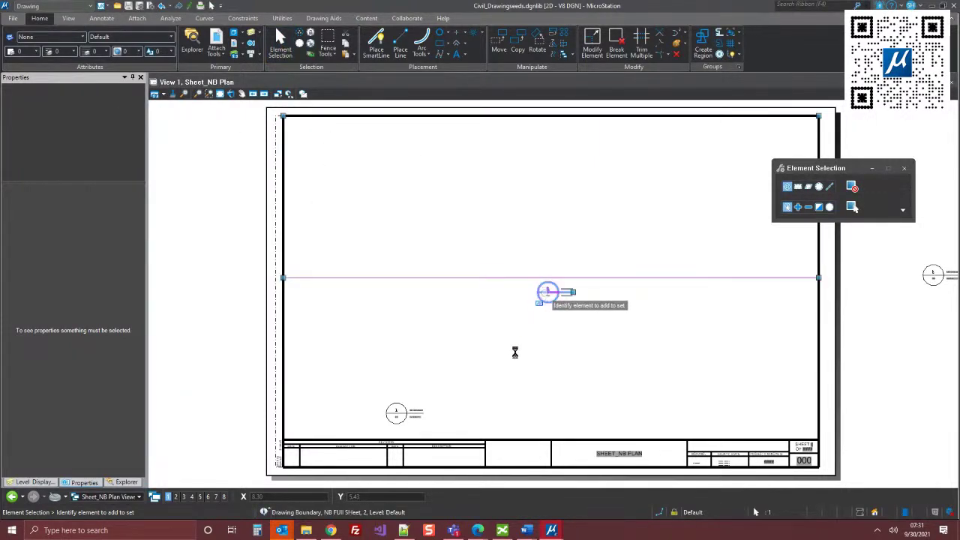
left_click(417, 413)
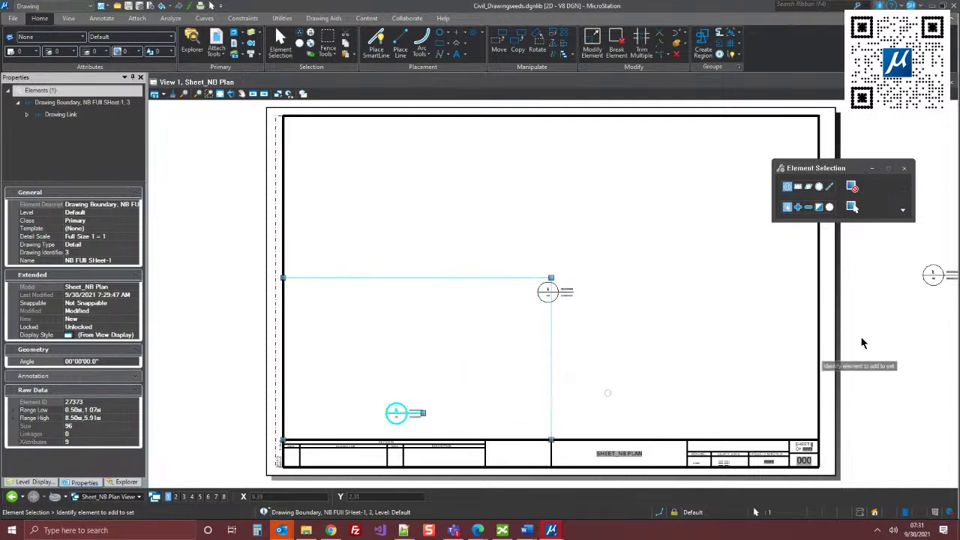
left_click(934, 277)
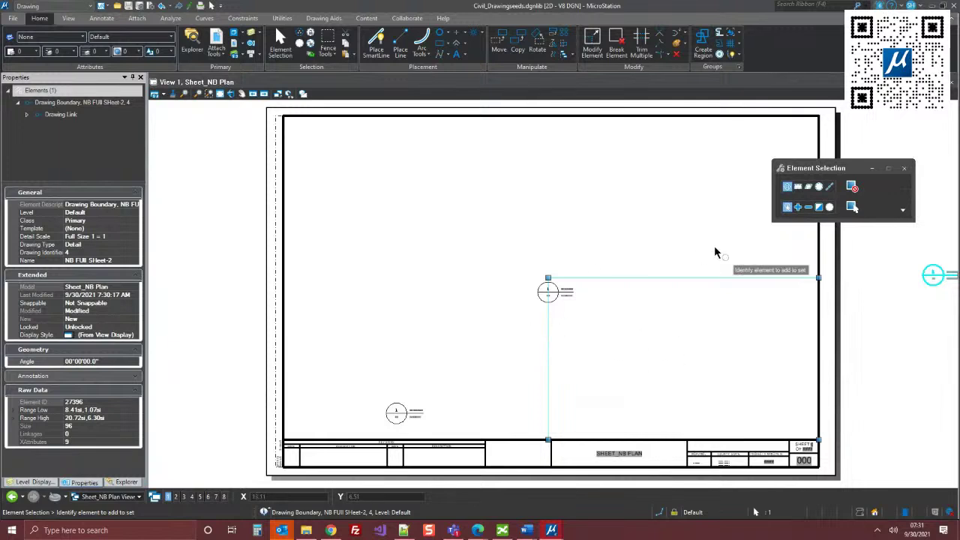
left_click(709, 219)
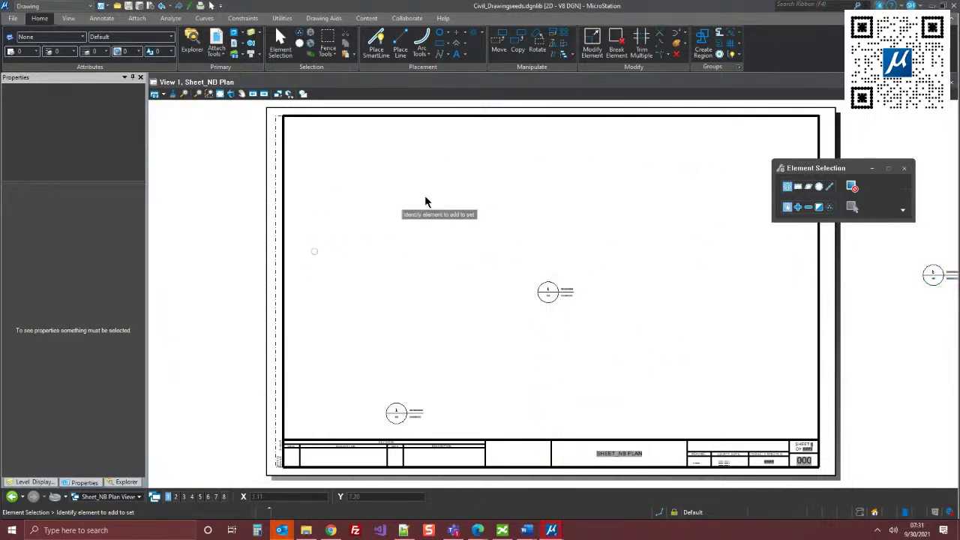
- Try attaching the Concrete Curb model of Site Plan Details.dgn as a reference with Coincident orientation, and detach it again
left_click(215, 42)
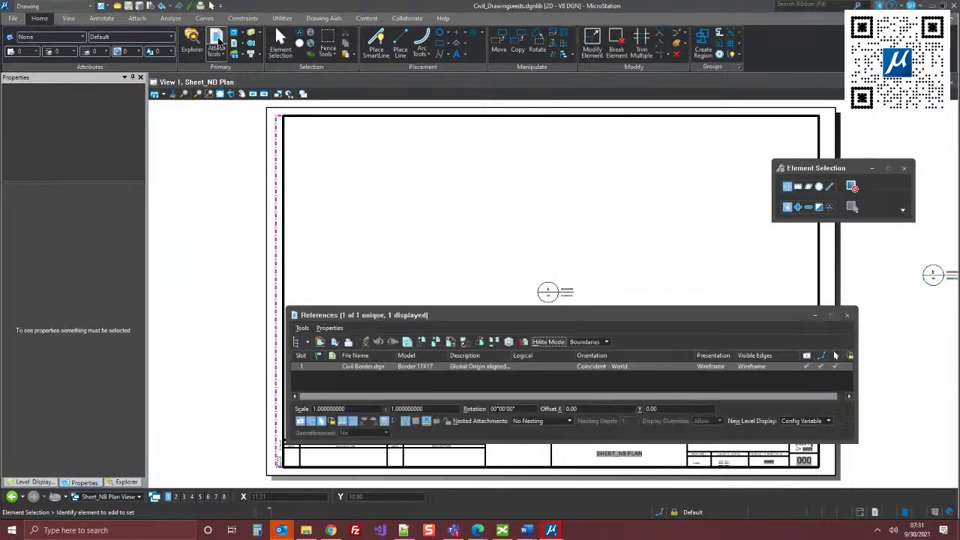
left_click(320, 342)
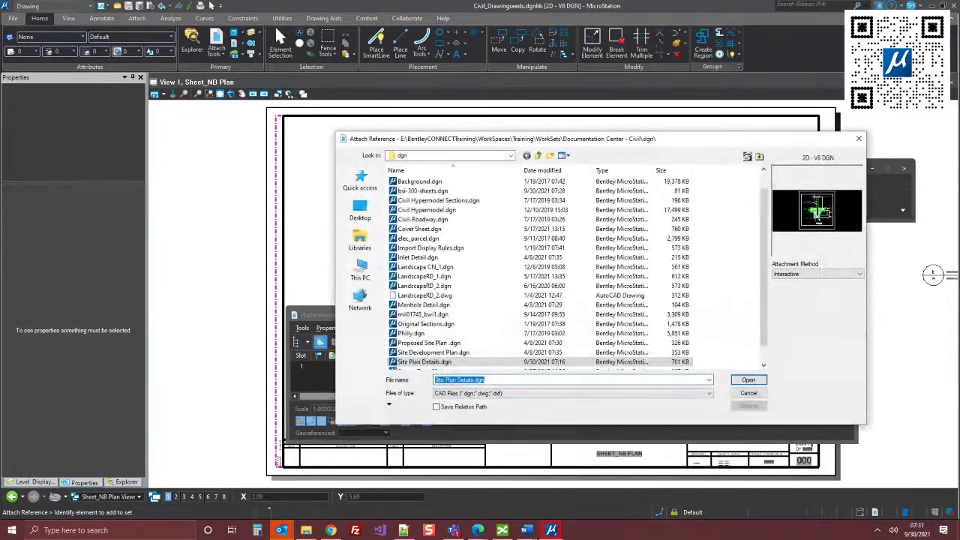
double_click(459, 362)
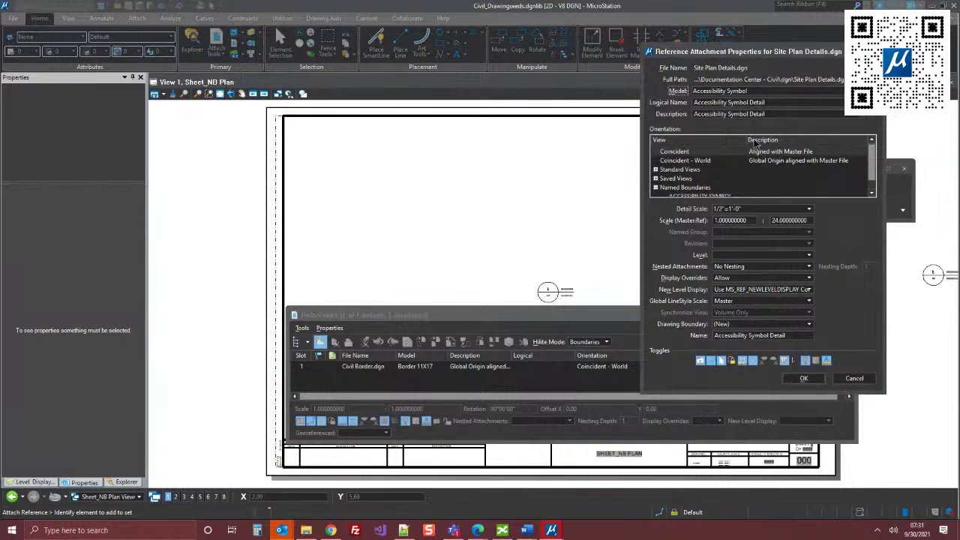
left_click(736, 91)
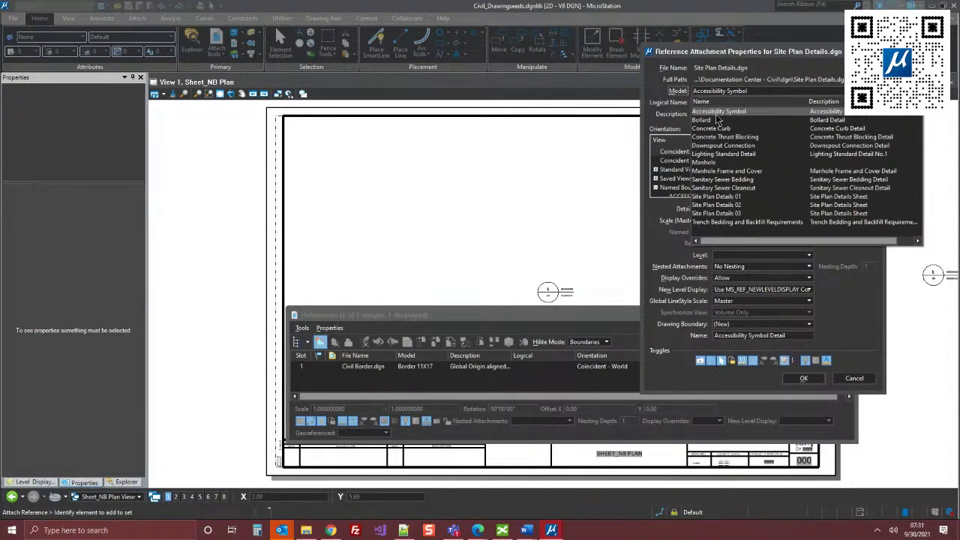
left_click(715, 129)
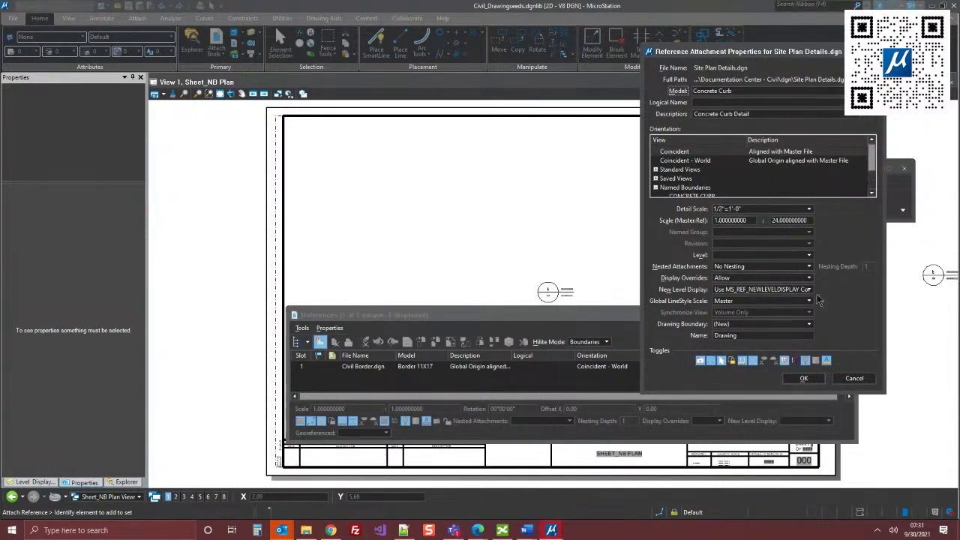
left_click(803, 378)
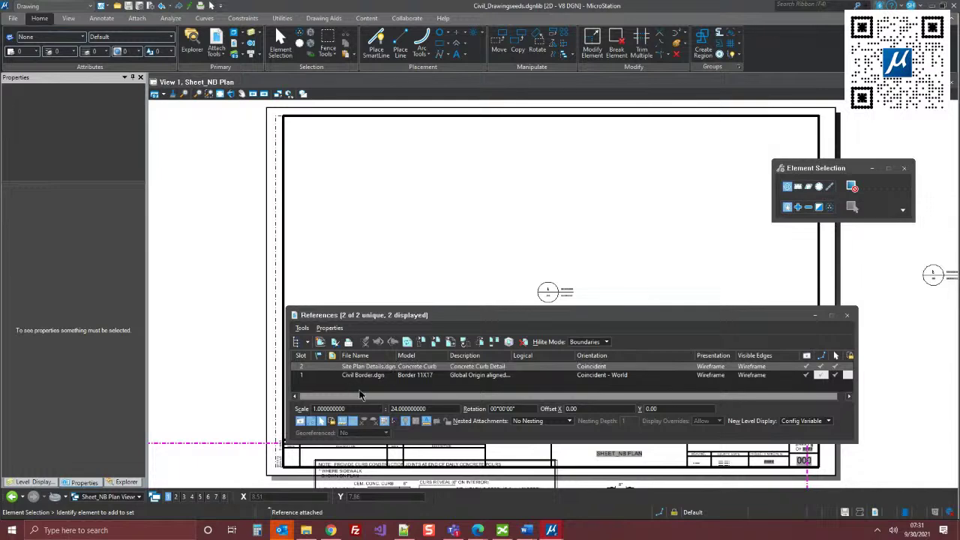
left_click(524, 341)
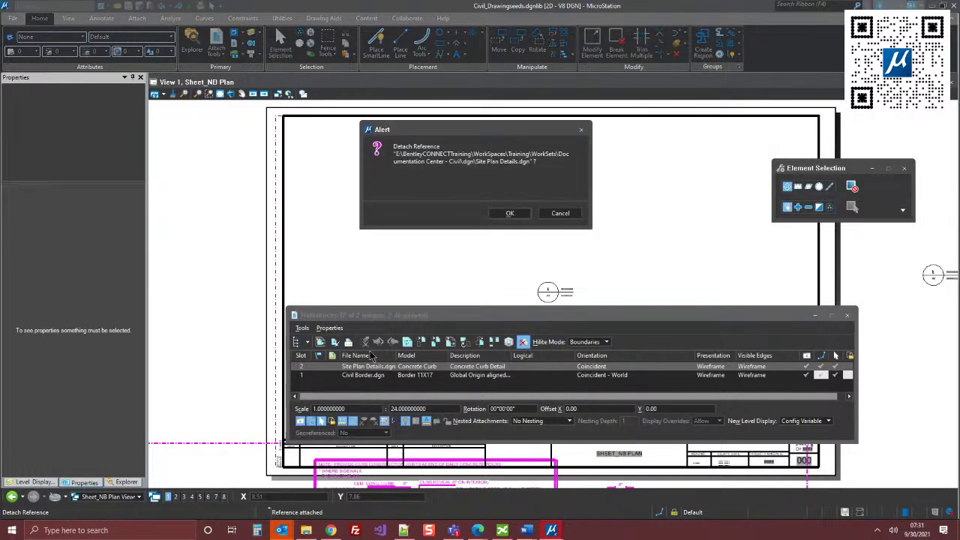
left_click(510, 213)
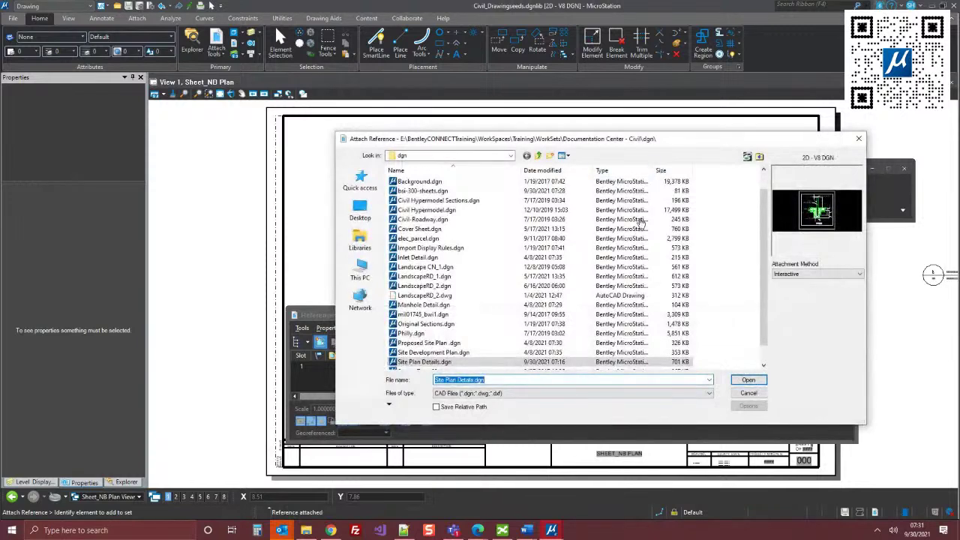
- Attach the Concrete Curb model of Site Plan Details.dgn using its CONCRETE CURB named boundary, placed in the sheet's upper half, and select the boundary symbol below it
double_click(452, 362)
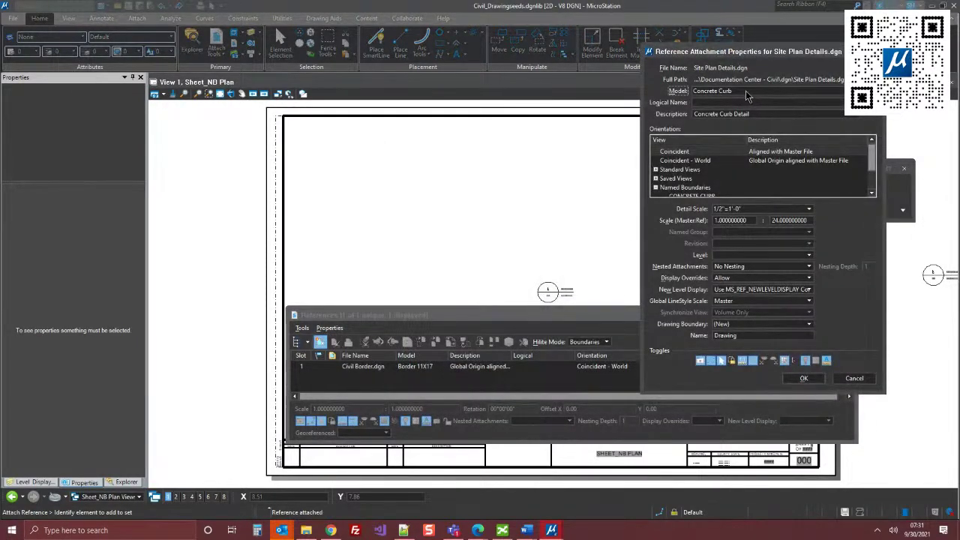
left_click(705, 197)
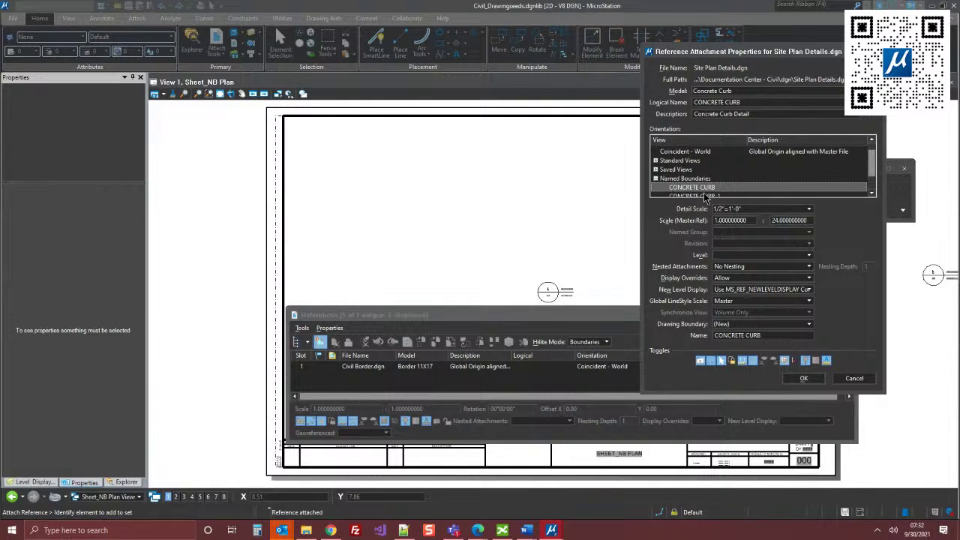
left_click(695, 194)
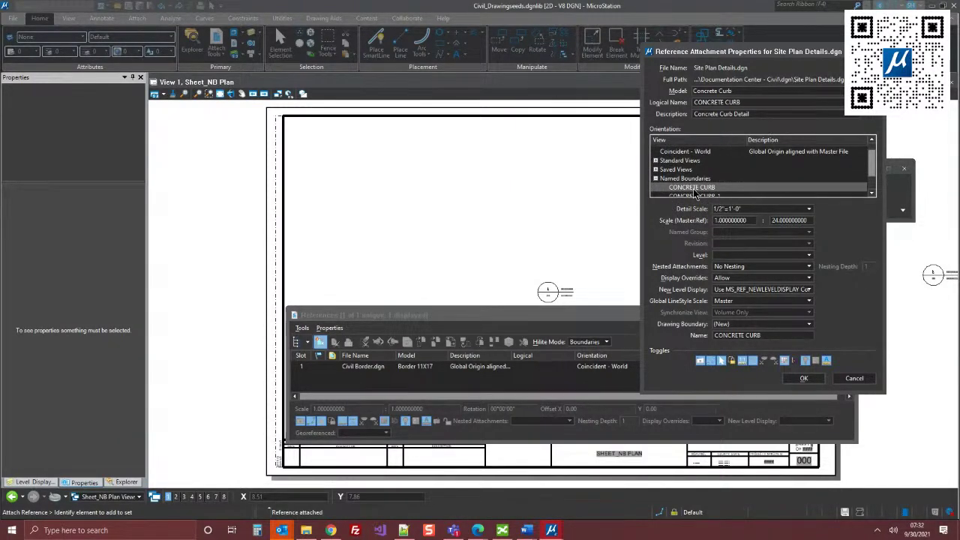
left_click(804, 379)
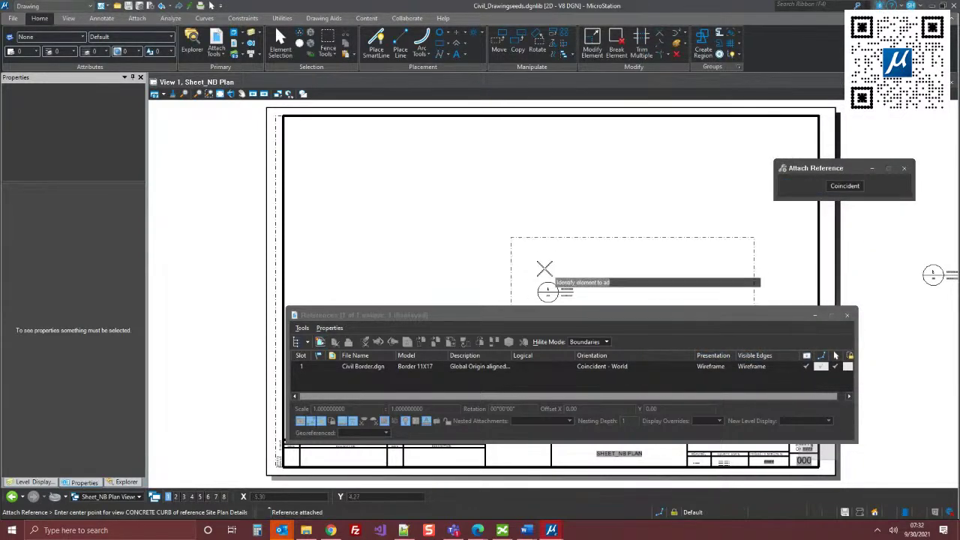
left_click(545, 211)
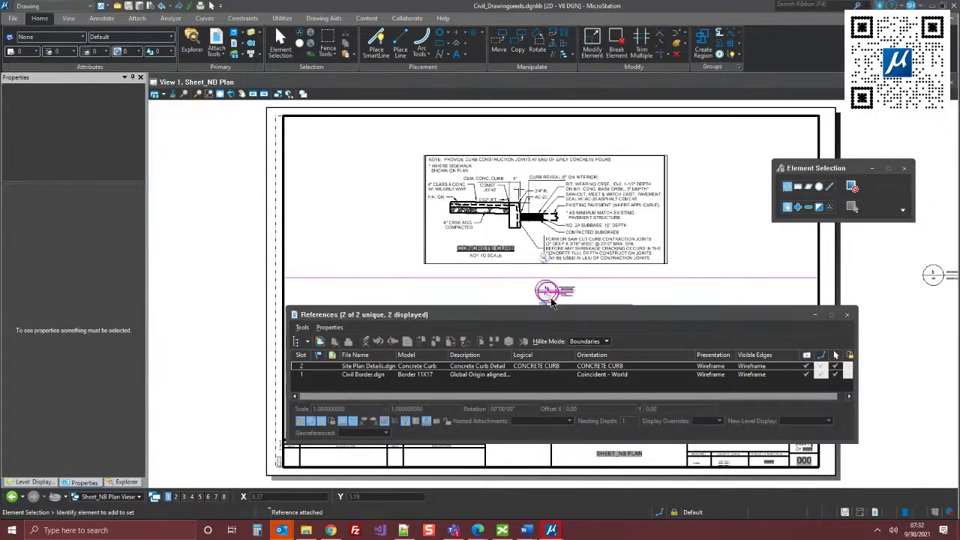
left_click(561, 299)
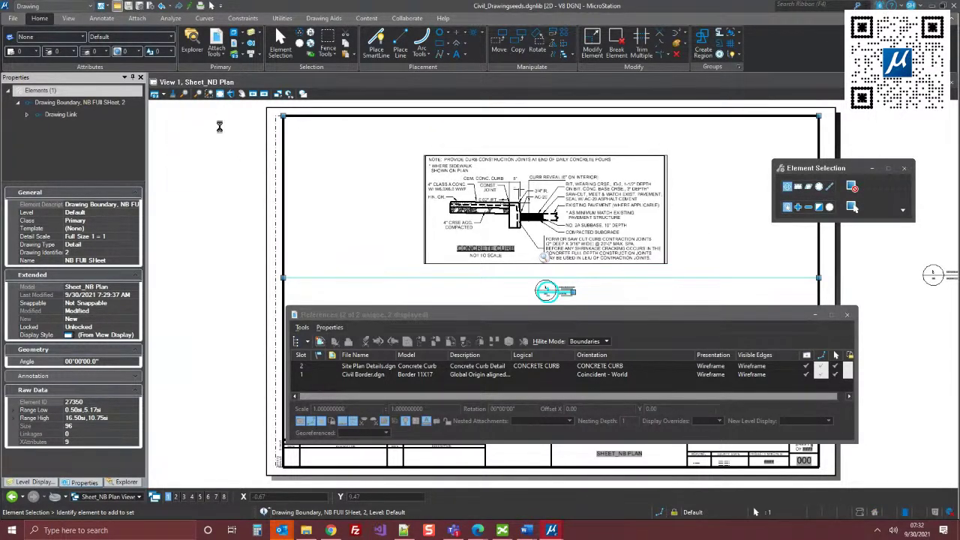
- Open Site Plan Details.dgn from the Documentation Center - Civil dgn folder and close the References dialog
key("ctrl+o")
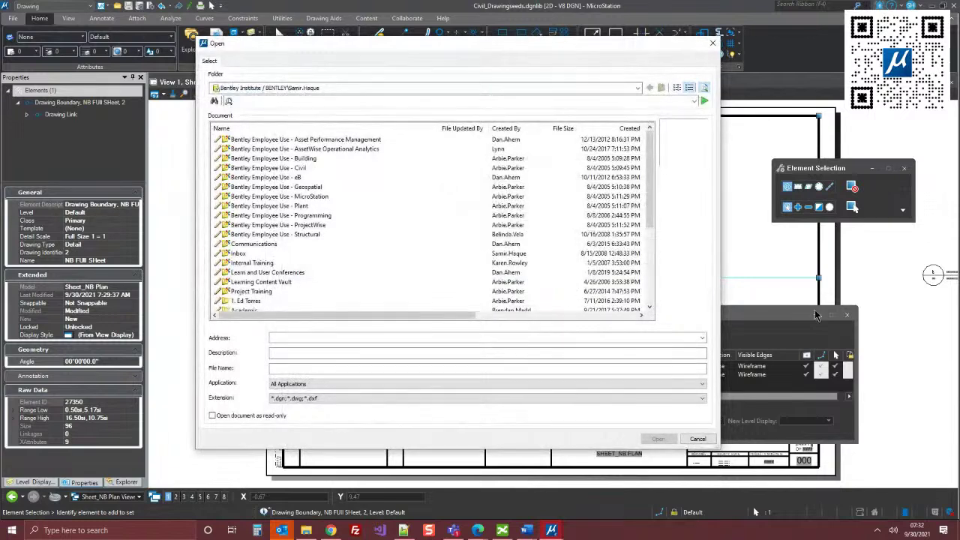
left_click(698, 439)
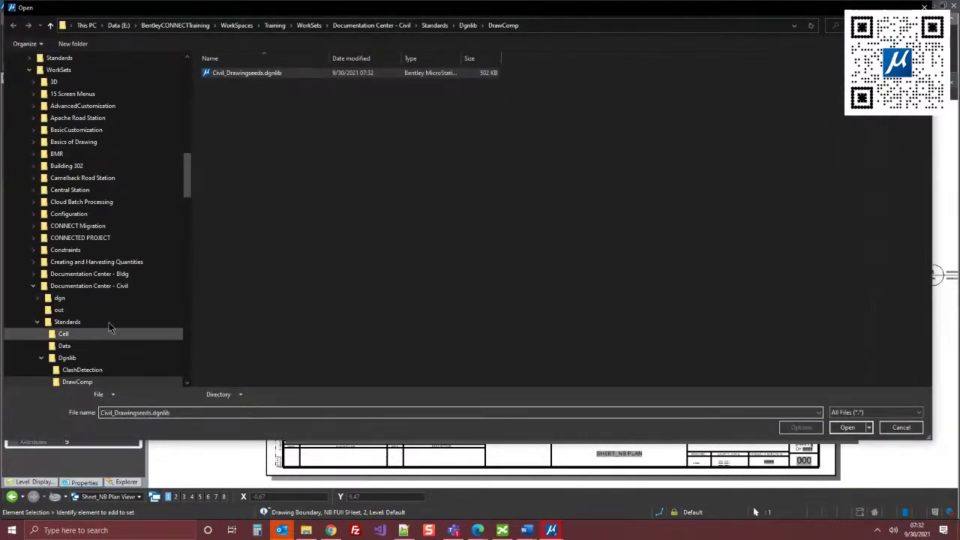
left_click(67, 322)
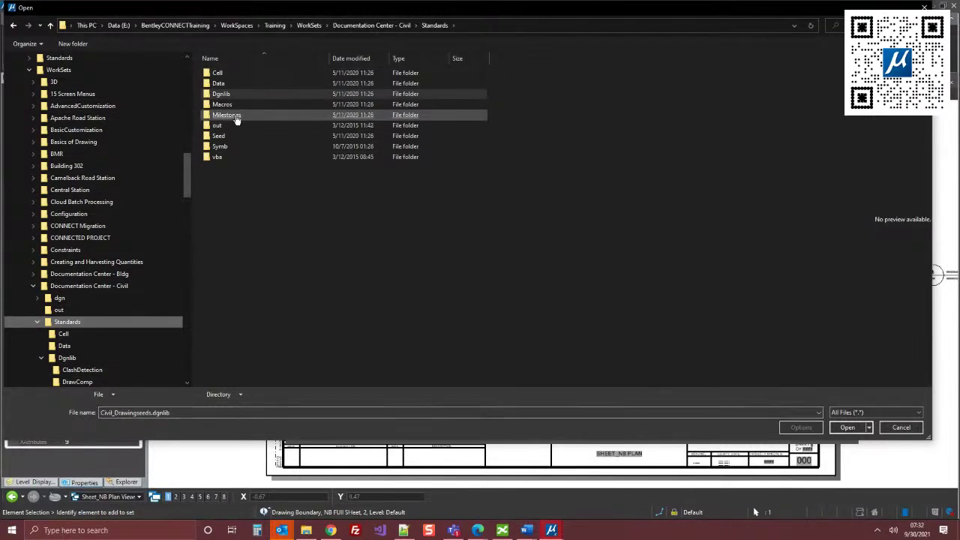
double_click(234, 116)
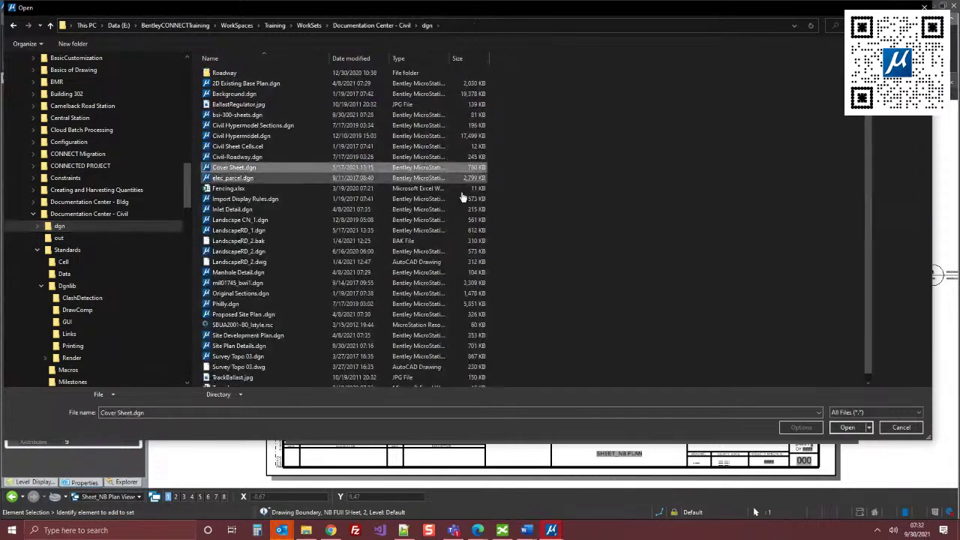
left_click(310, 210)
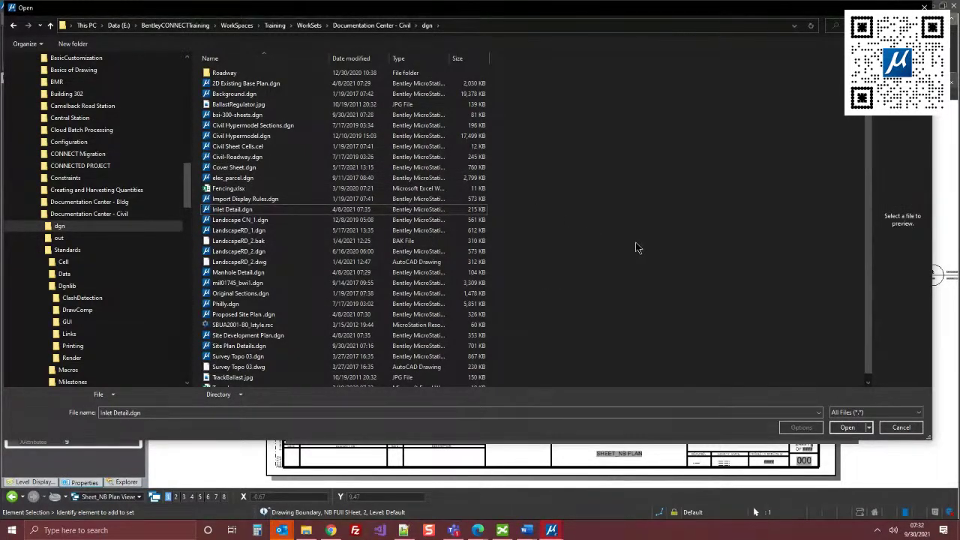
double_click(239, 346)
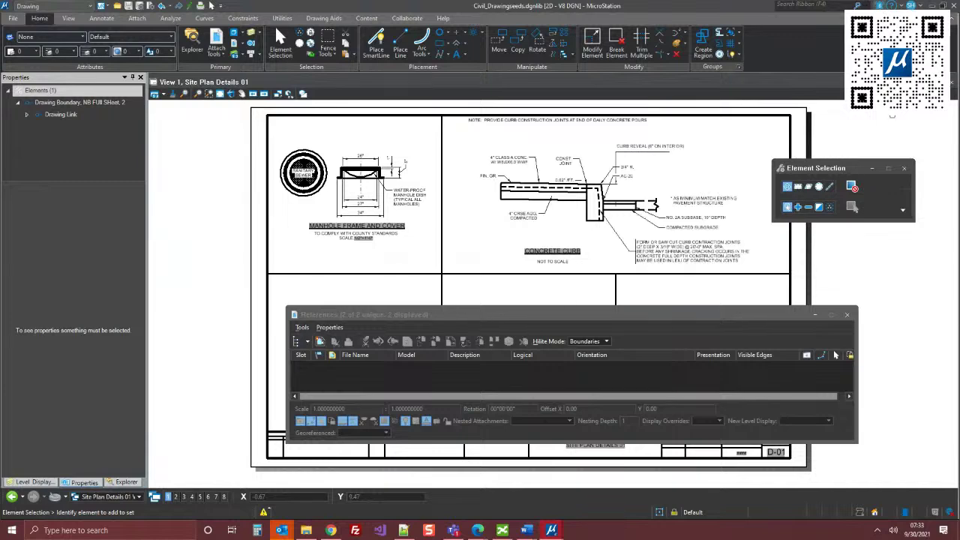
left_click(846, 314)
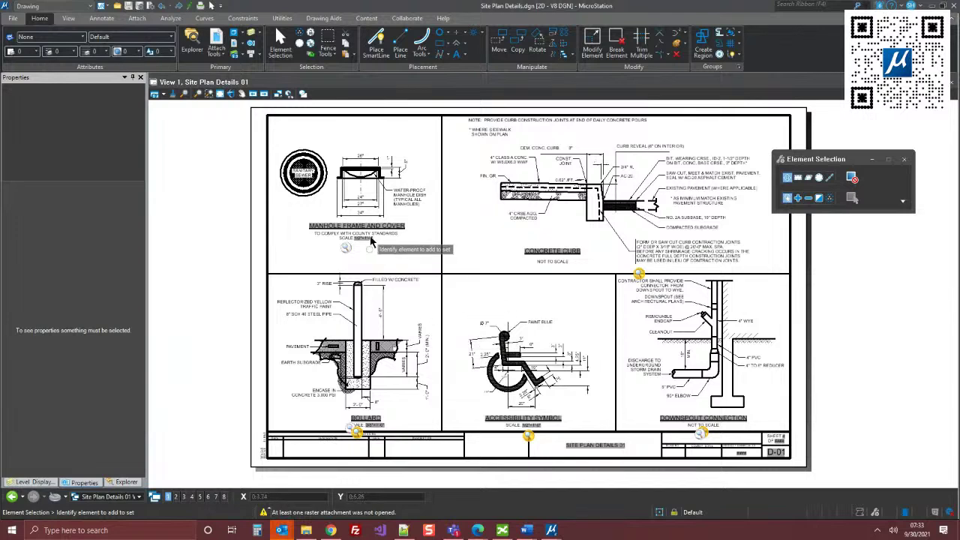
- Examine the Manhole Frame and Cover detail on the Site Plan Details 01 sheet and open its source model
scroll(370, 240, "up", 3)
scroll(375, 262, "down", 2)
scroll(379, 274, "up", 1)
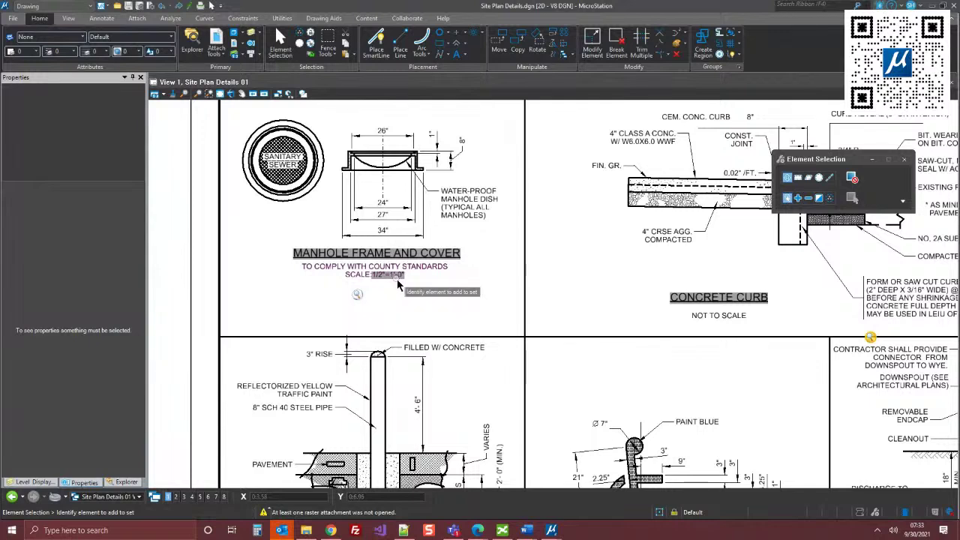
scroll(375, 161, "down", 4)
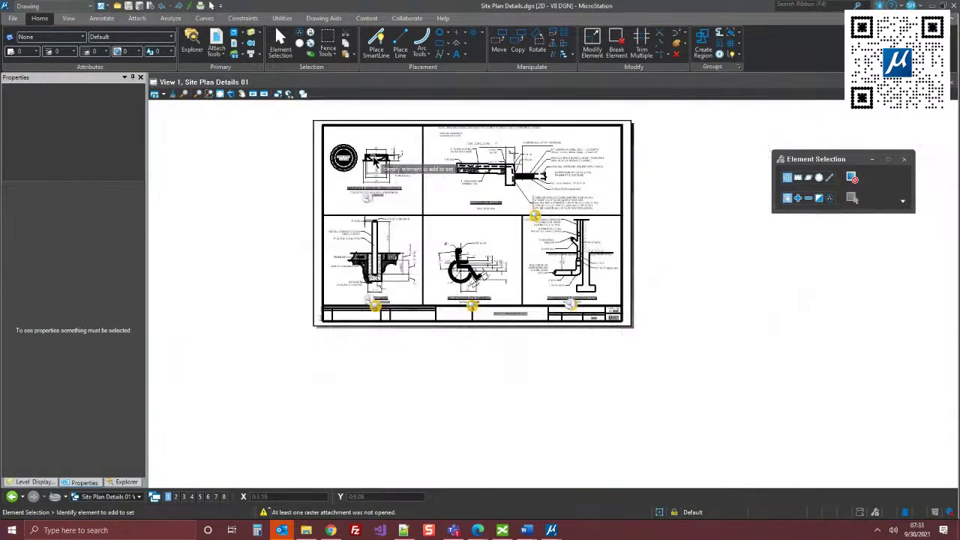
scroll(374, 159, "up", 2)
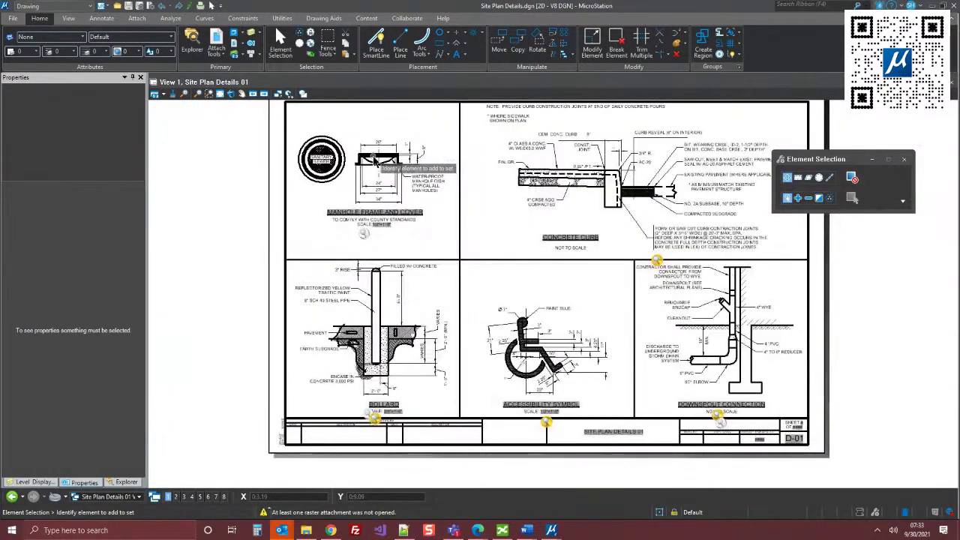
left_click(403, 214)
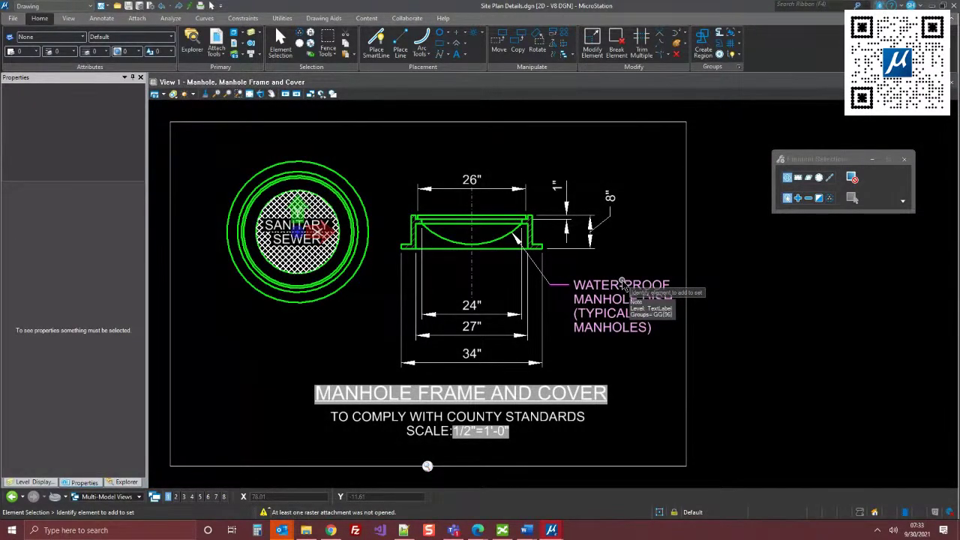
- Return to the Site Plan Details 01 sheet and open the source model of the Accessibility Symbol detail from its marker
left_click(19, 498)
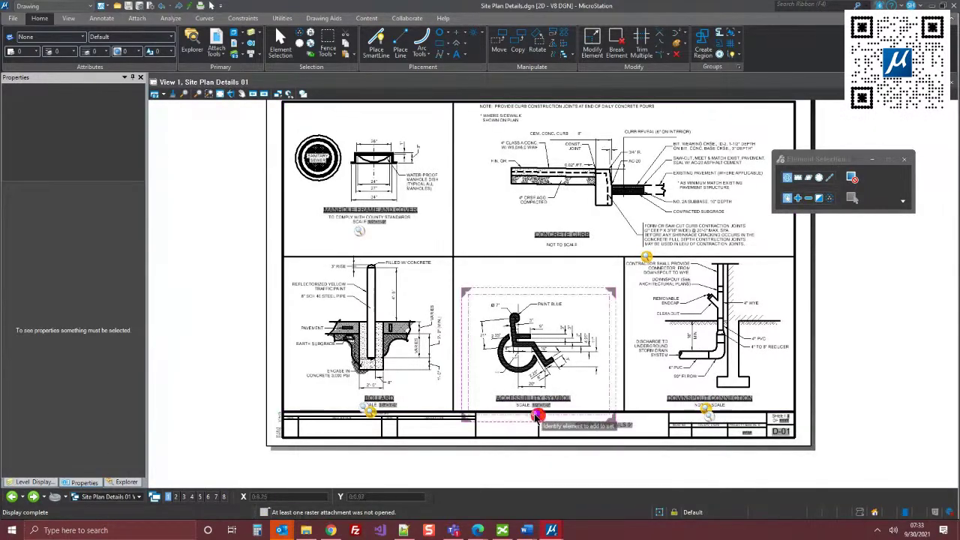
mouse_move(542, 412)
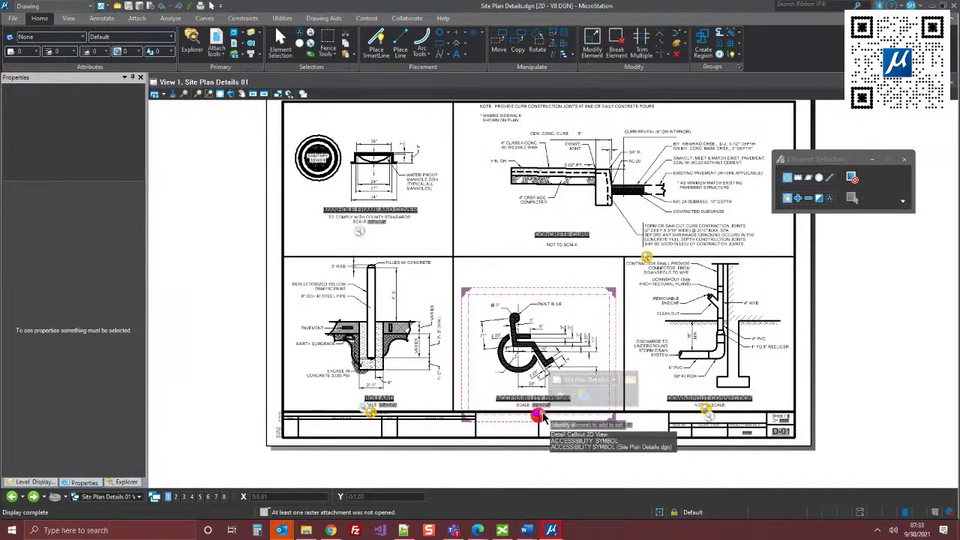
left_click(584, 397)
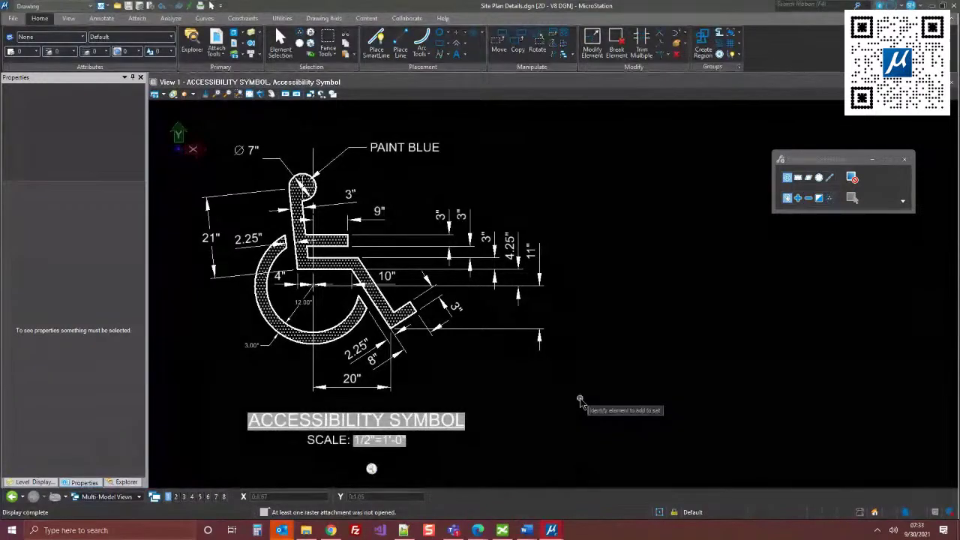
- Return to the Site Plan Details 01 sheet and open its references list with all attachments in view
left_click(11, 497)
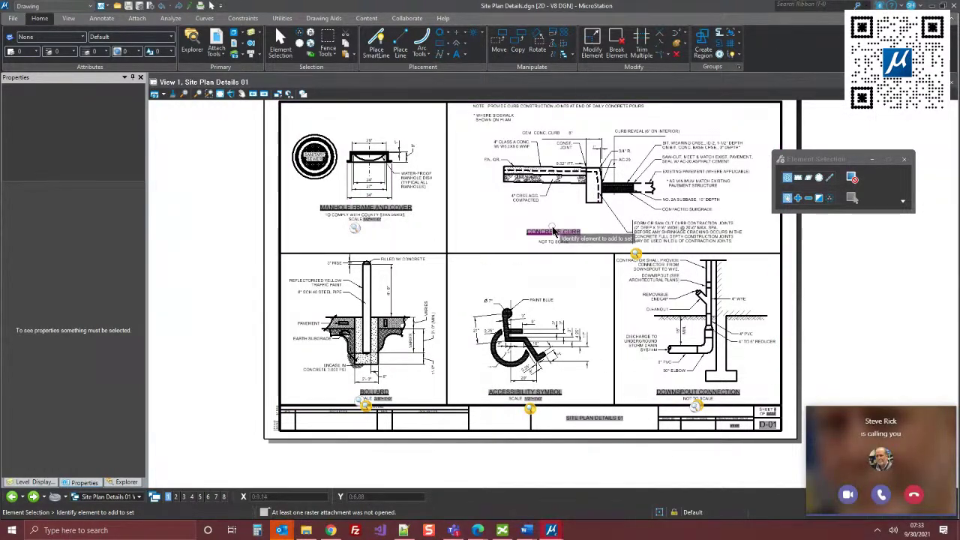
left_click(915, 496)
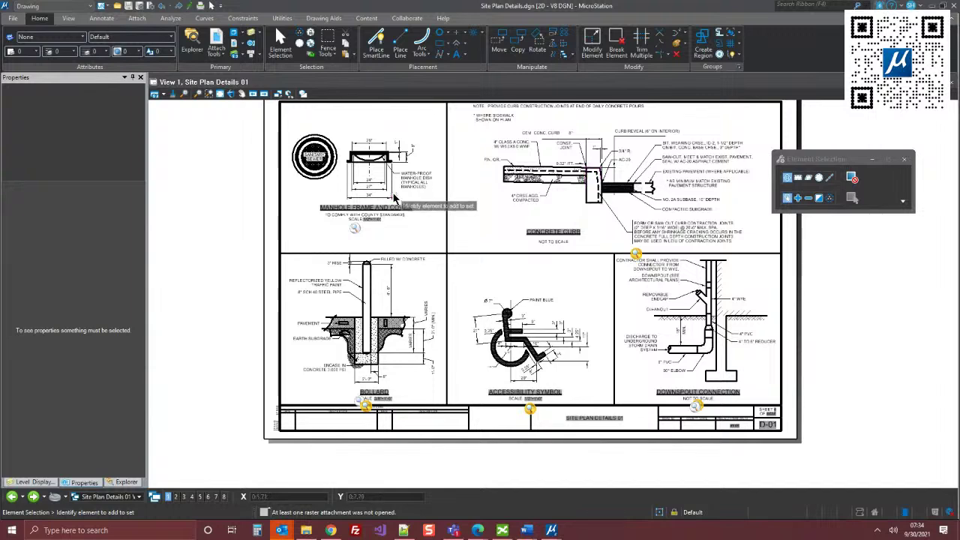
left_click(216, 46)
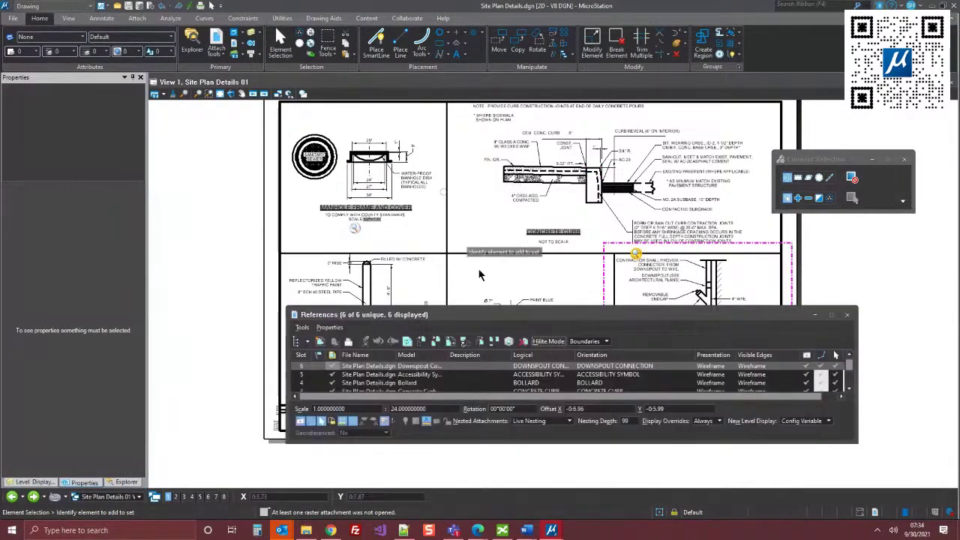
left_click_drag(572, 308, 542, 154)
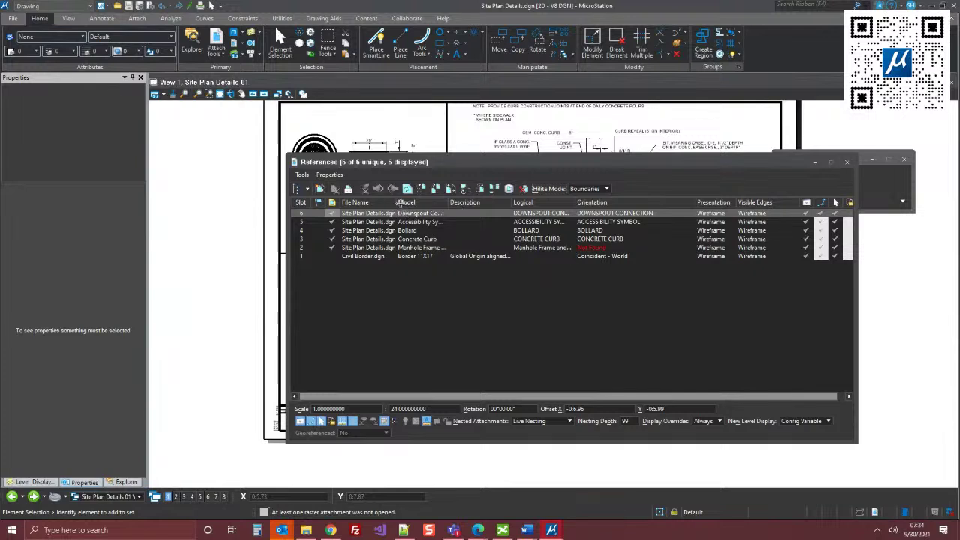
- Examine the orientation choices of the Downspout Connection reference, including its saved views and named boundaries
left_click(615, 219)
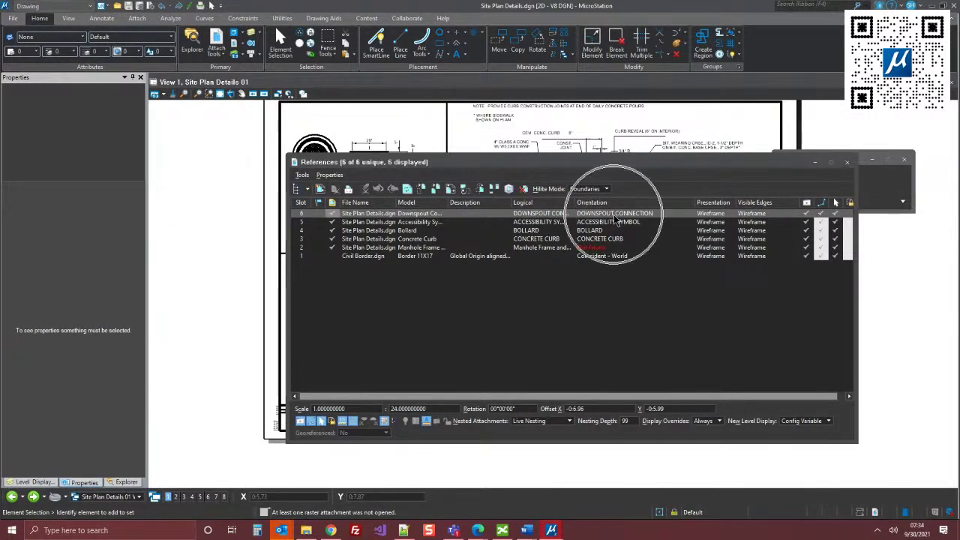
left_click(600, 201)
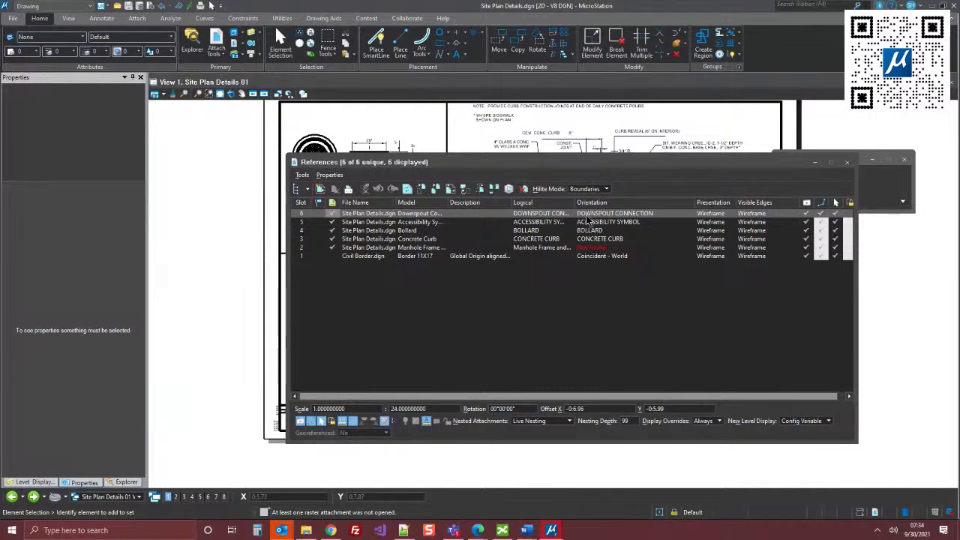
left_click(587, 217)
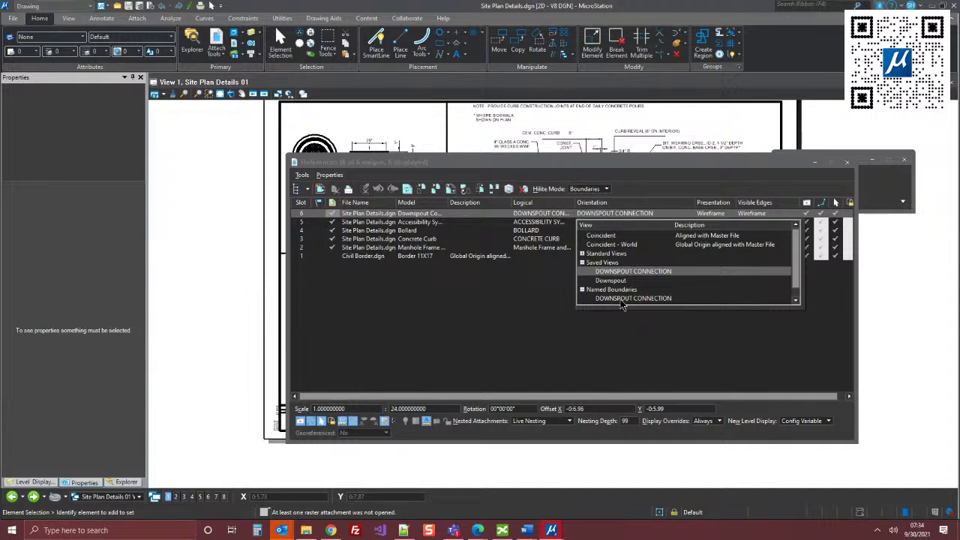
key("ctrl")
key("ctrl")
key("ctrl")
key("ctrl")
key("ctrl")
- Review the attachment properties of the Accessibility Symbol reference and close the References dialog
double_click(389, 224)
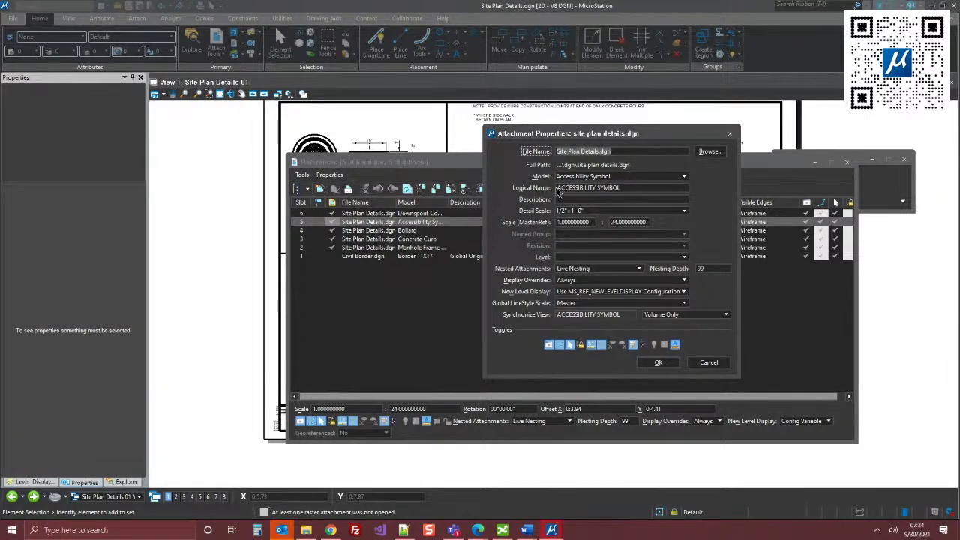
key("ctrl")
left_click(658, 362)
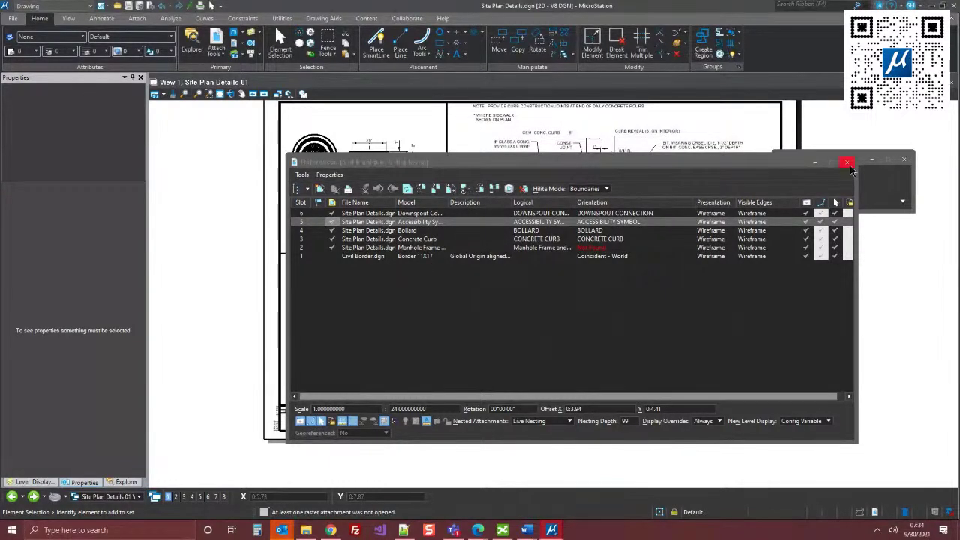
left_click(848, 163)
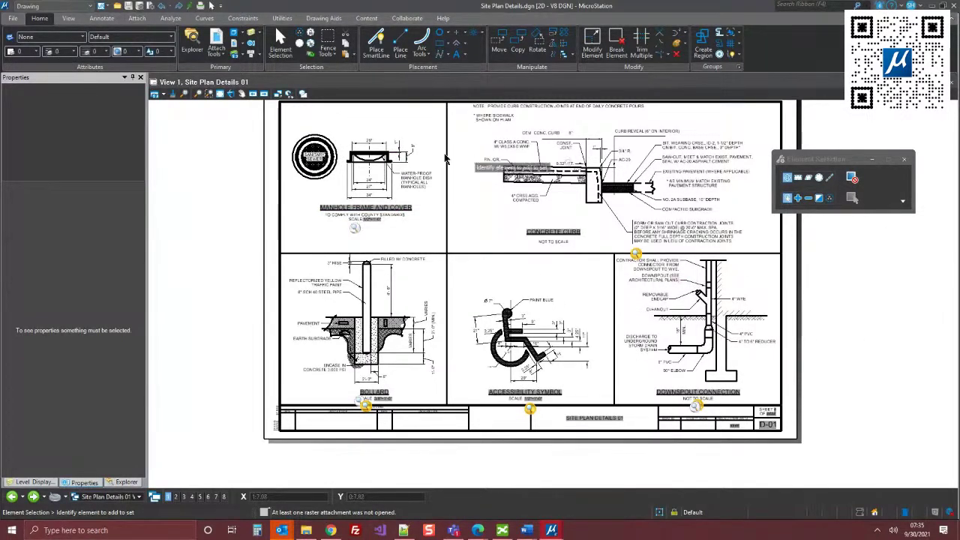
- Fit the whole sheet in the view and examine the markers below the Downspout Connection detail
left_click(219, 94)
left_click(276, 188)
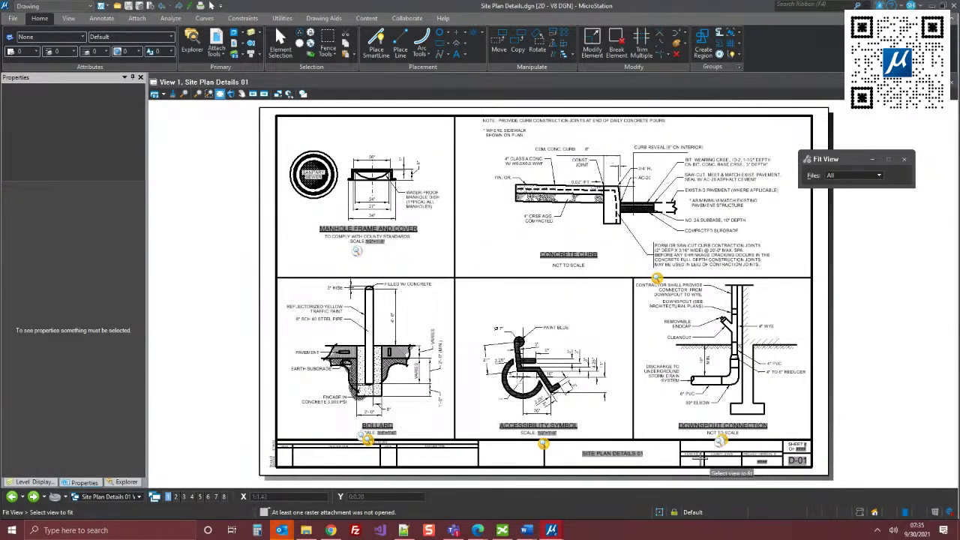
scroll(808, 456, "up", 5)
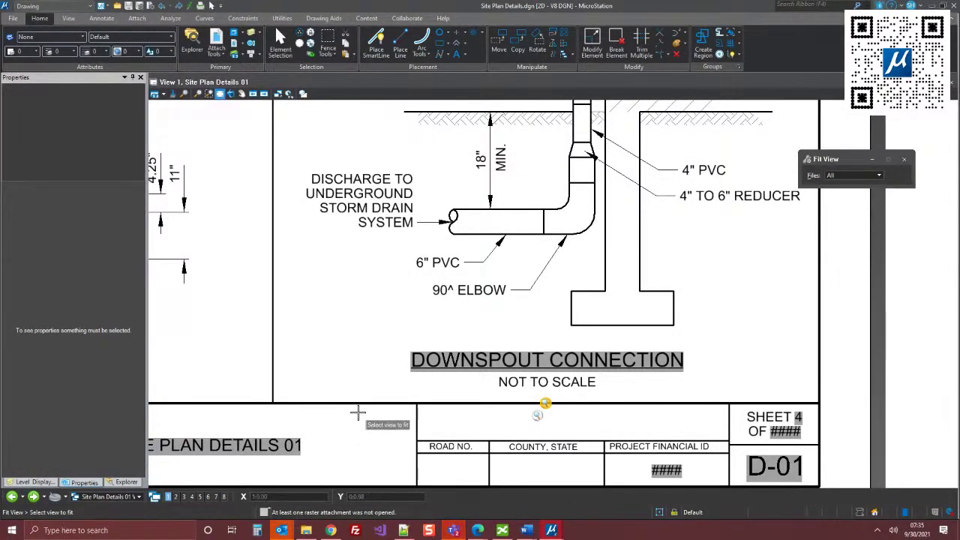
left_click(504, 405)
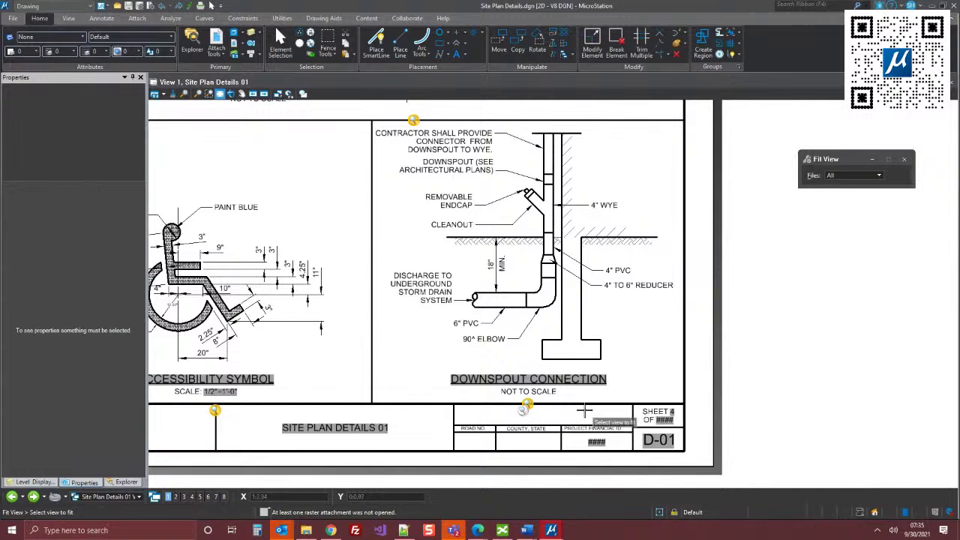
- Review the list of seed models in Civil_Drawingseeds.dgnlib and close it
key("ctrl")
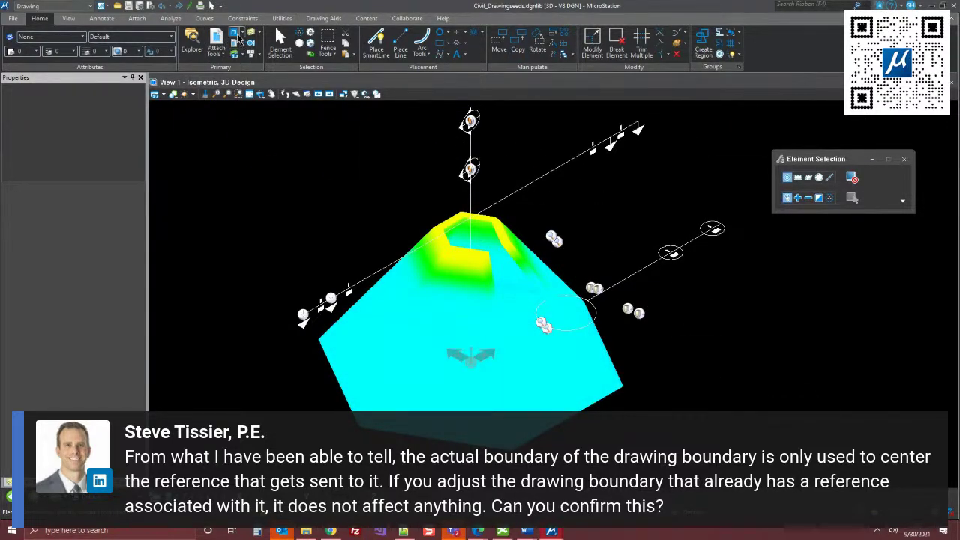
left_click(234, 32)
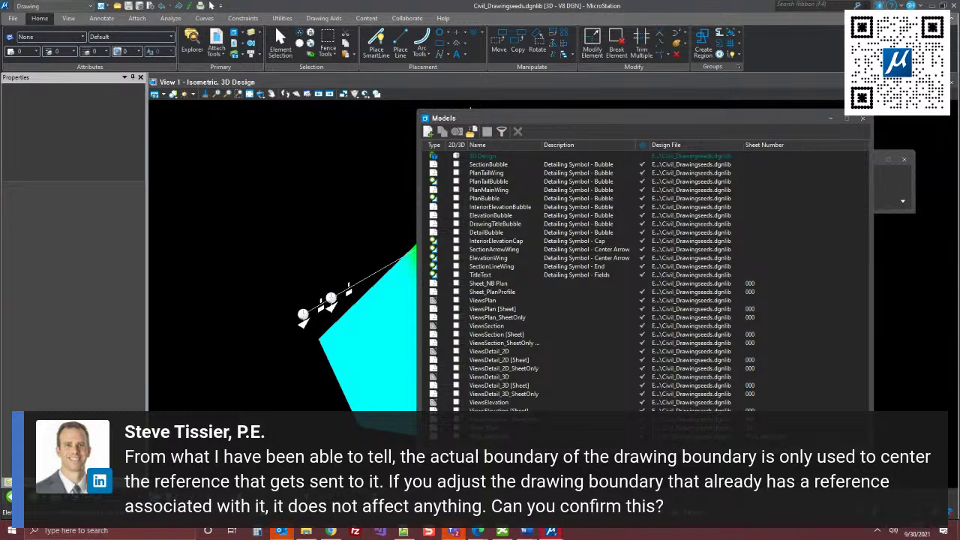
left_click(864, 120)
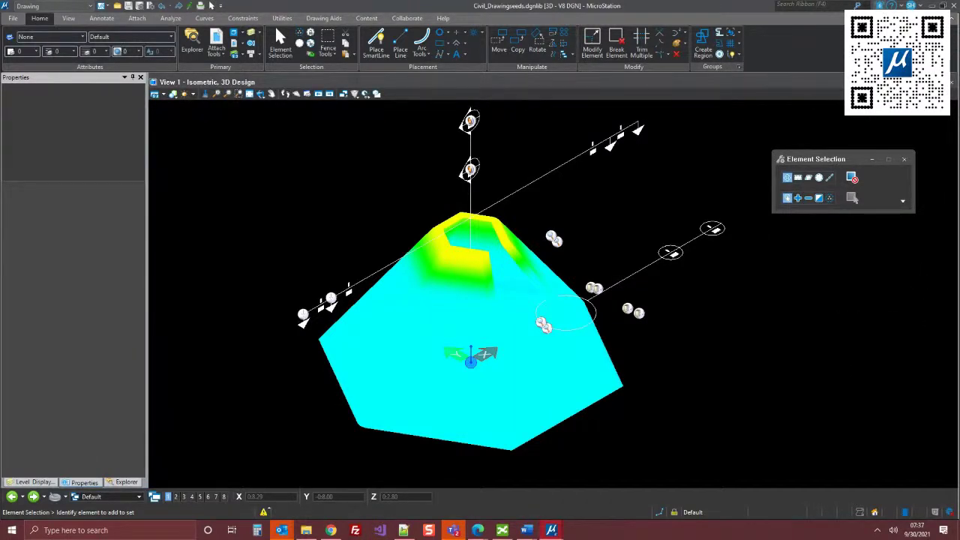
- Return to the Site Plan Details 01 sheet of Site Plan Details.dgn through the view group history
left_click(13, 497)
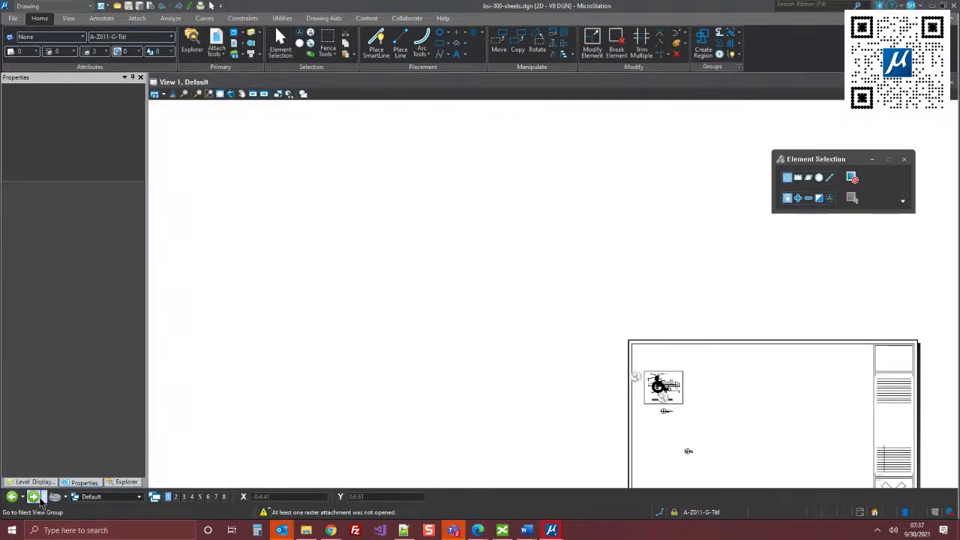
left_click(43, 497)
left_click(63, 474)
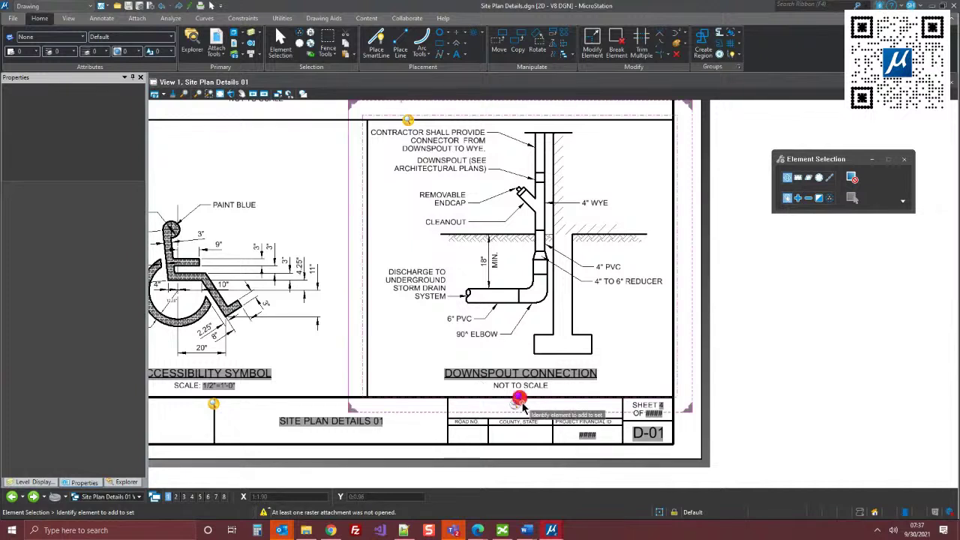
- Check the link target of the Downspout Connection marker, open that target, and view the full Site Plan Details 01 sheet
mouse_move(516, 406)
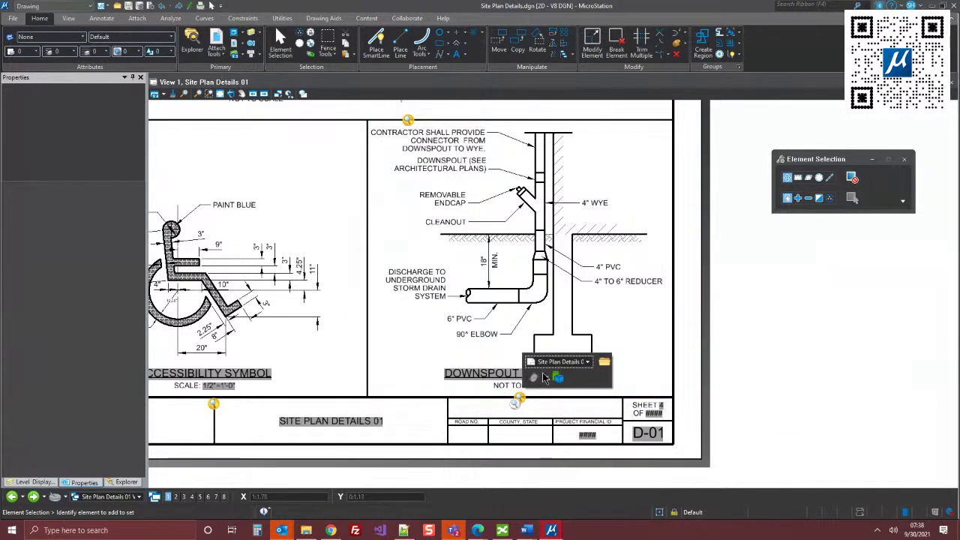
left_click(588, 363)
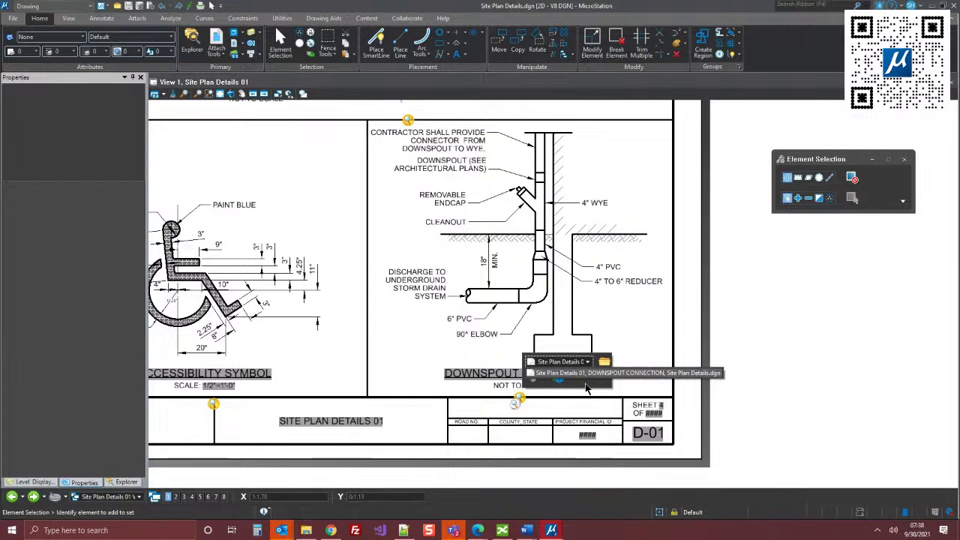
left_click(586, 384)
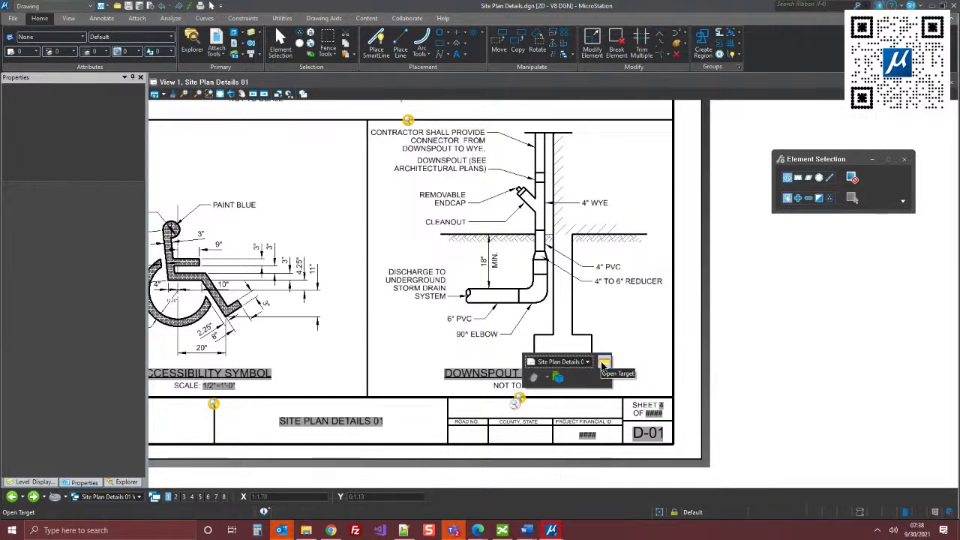
left_click(604, 365)
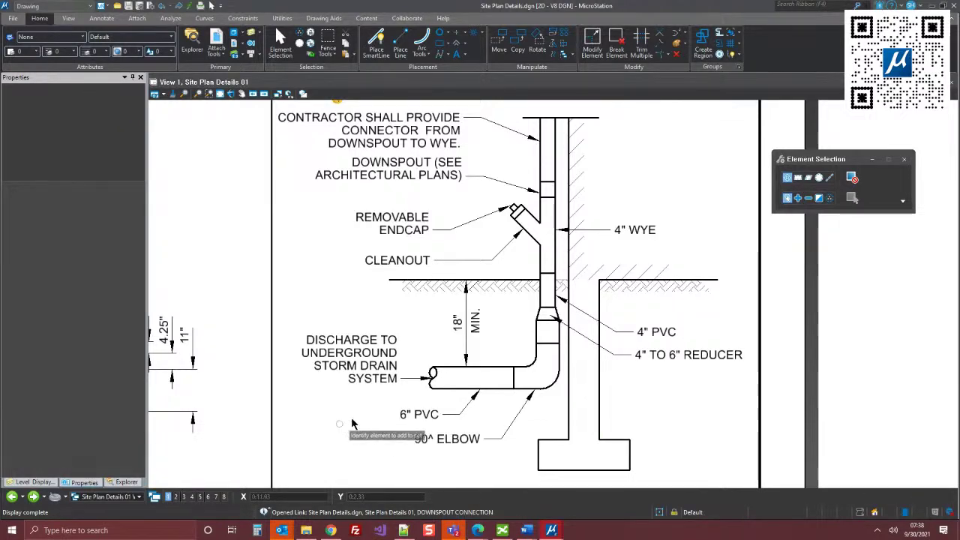
scroll(462, 363, "down", 5)
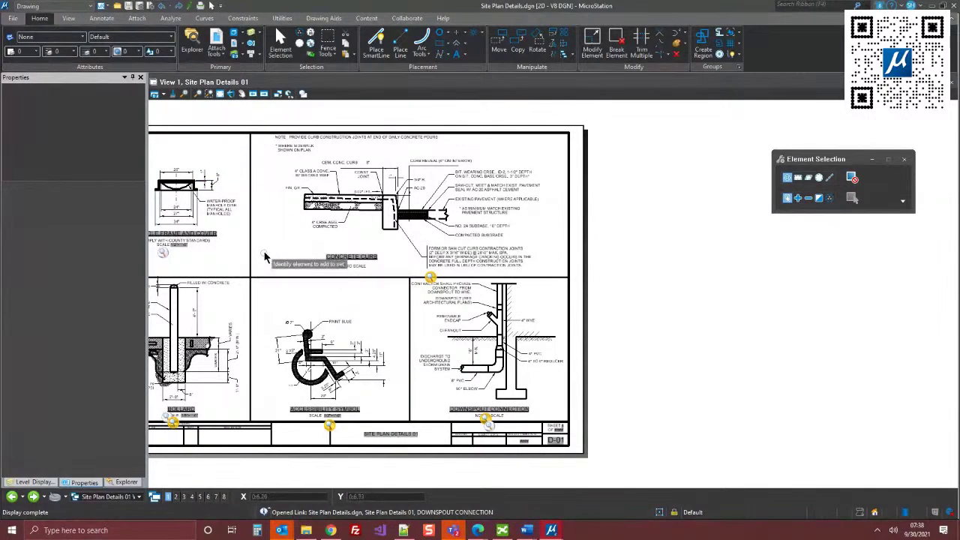
scroll(264, 252, "up", 3)
mouse_move(264, 252)
middle_mouse_down()
mouse_move(380, 246)
mouse_move(470, 364)
mouse_move(419, 238)
middle_mouse_up()
scroll(380, 246, "down", 5)
scroll(413, 239, "up", 3)
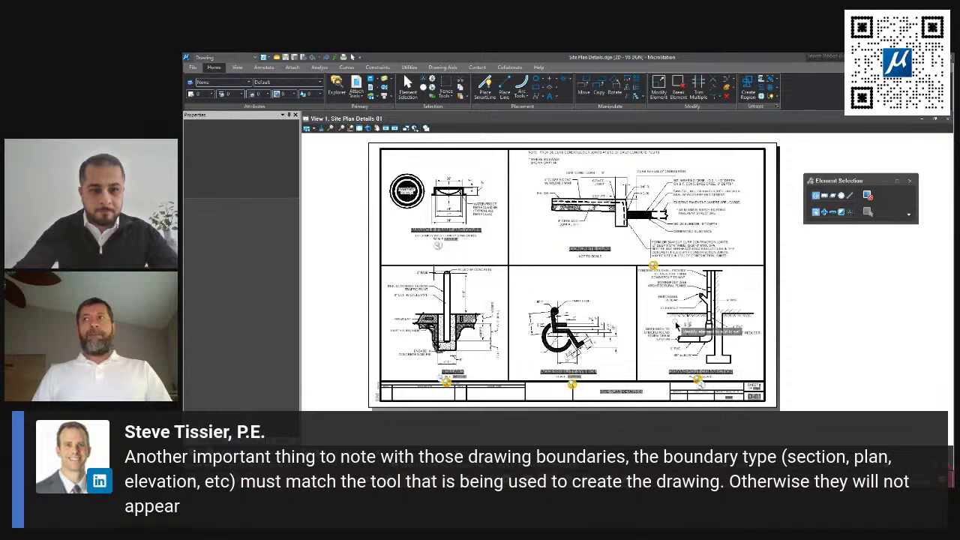
- Start placing a drawing boundary by two points, try the General and Detail drawing types, and set the type to Elevation
left_click(264, 67)
left_click(391, 84)
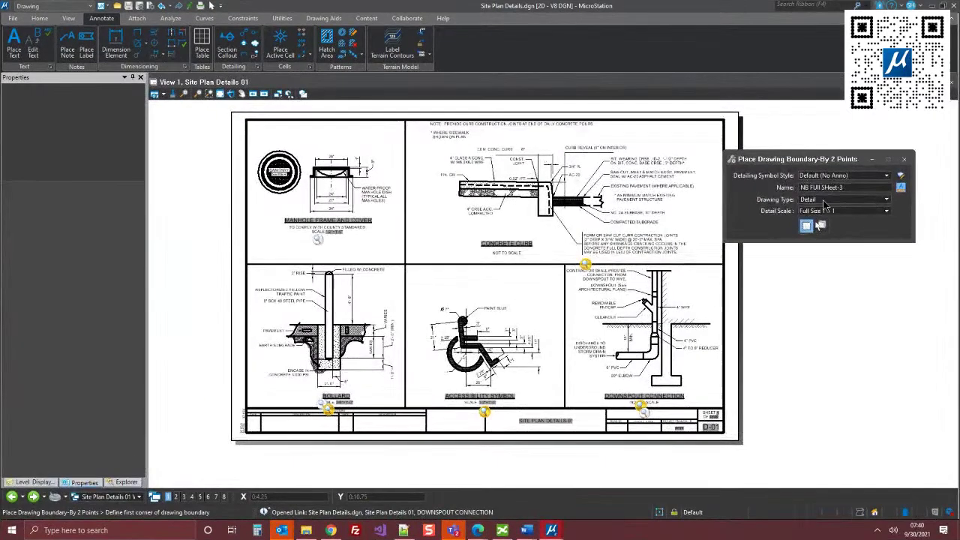
left_click(825, 200)
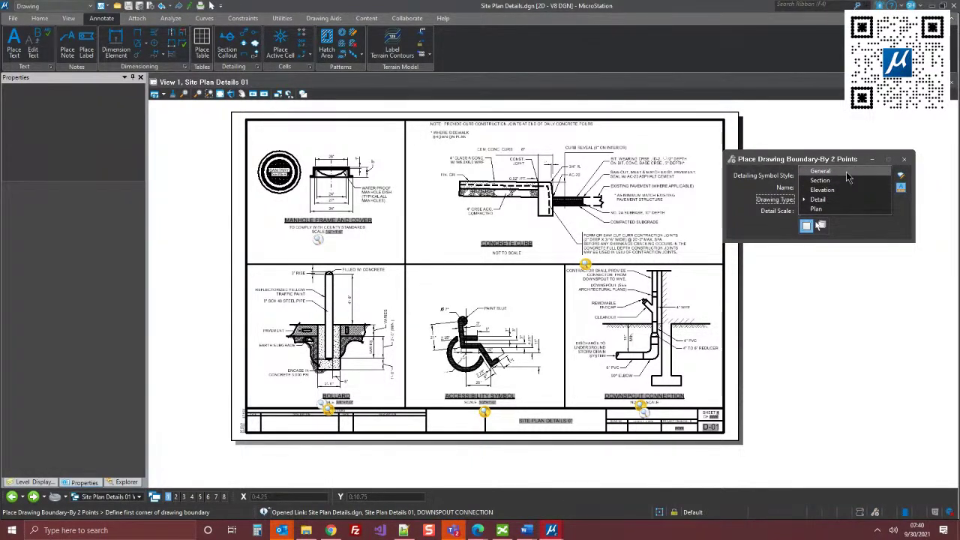
left_click(847, 174)
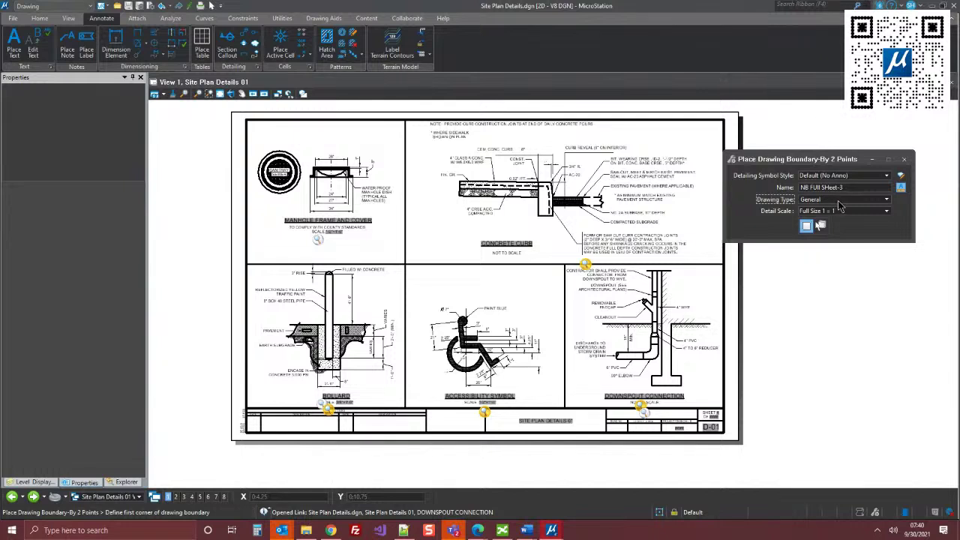
left_click(839, 202)
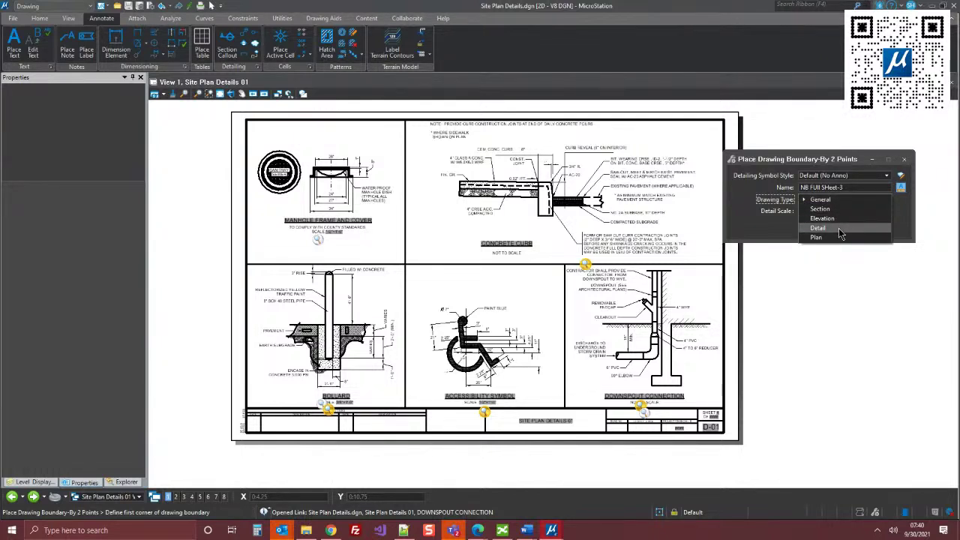
left_click(840, 231)
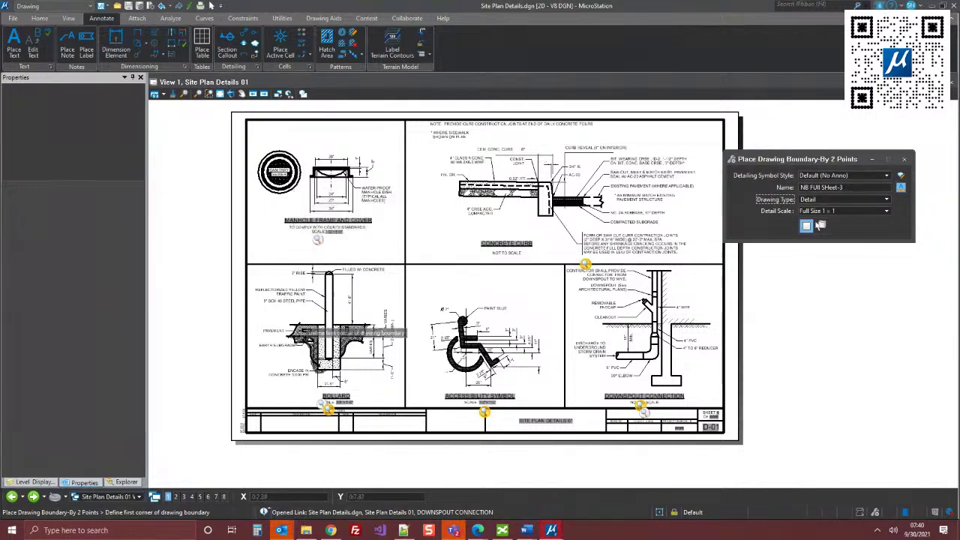
left_click(811, 202)
left_click(816, 174)
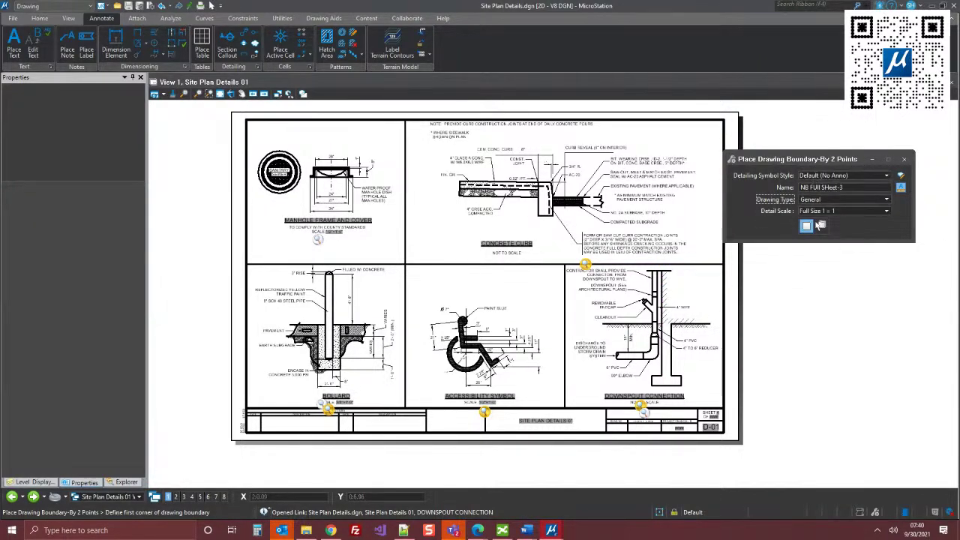
left_click(831, 201)
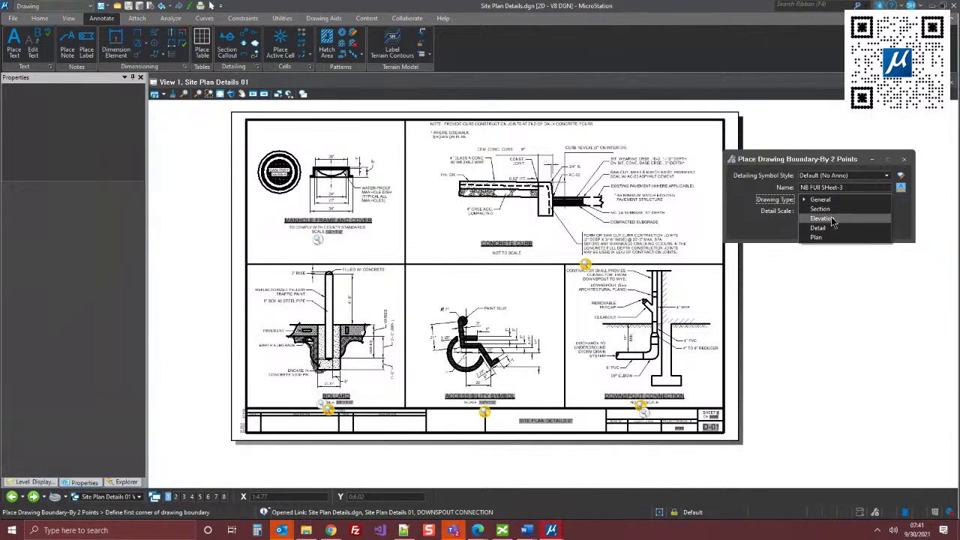
left_click(825, 218)
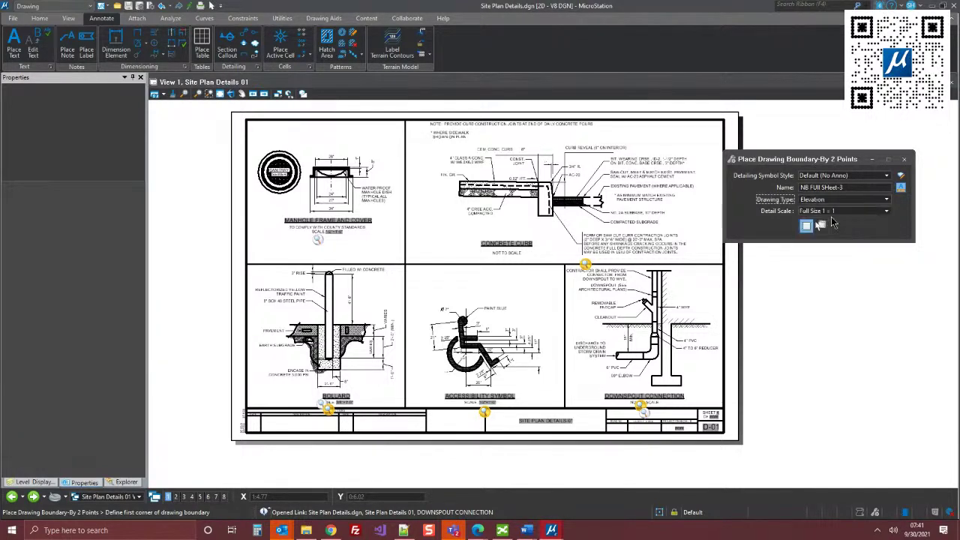